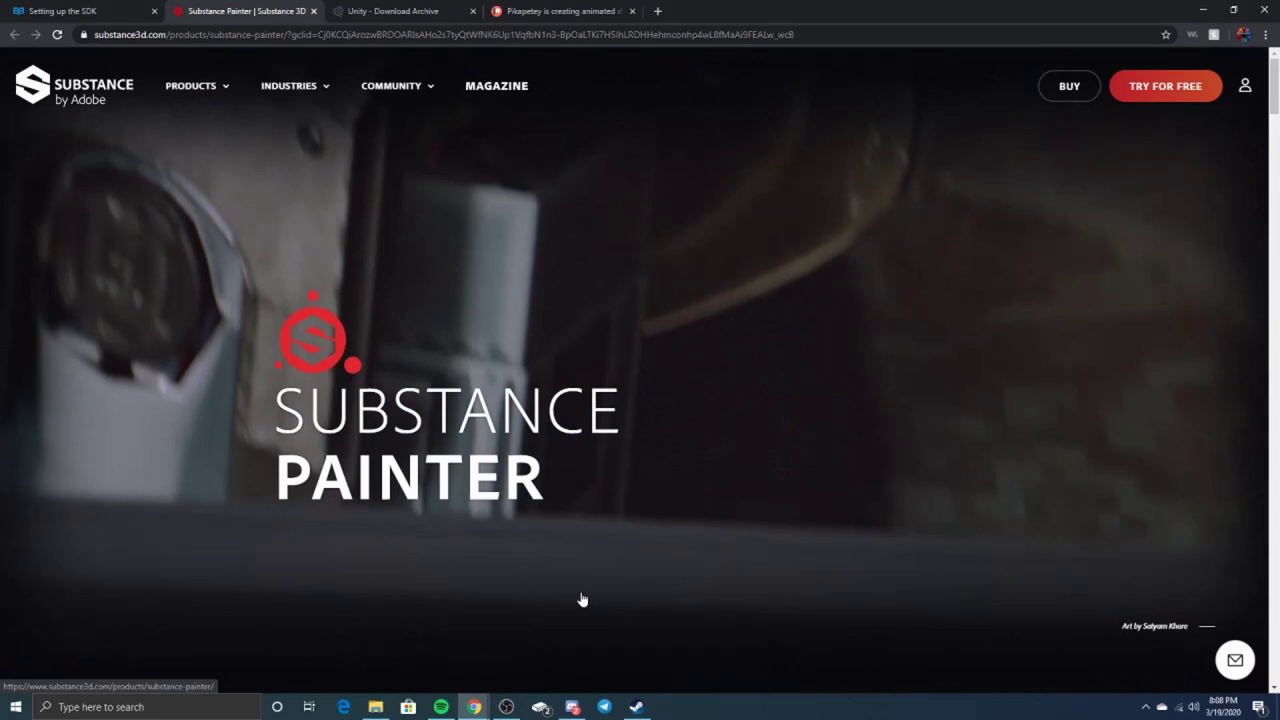
Switch to File Explorer and open the ShibaPC Substance Painter project inside the shiba_puplic archive in Shiba-stuff.
key(ctrl+Tab)
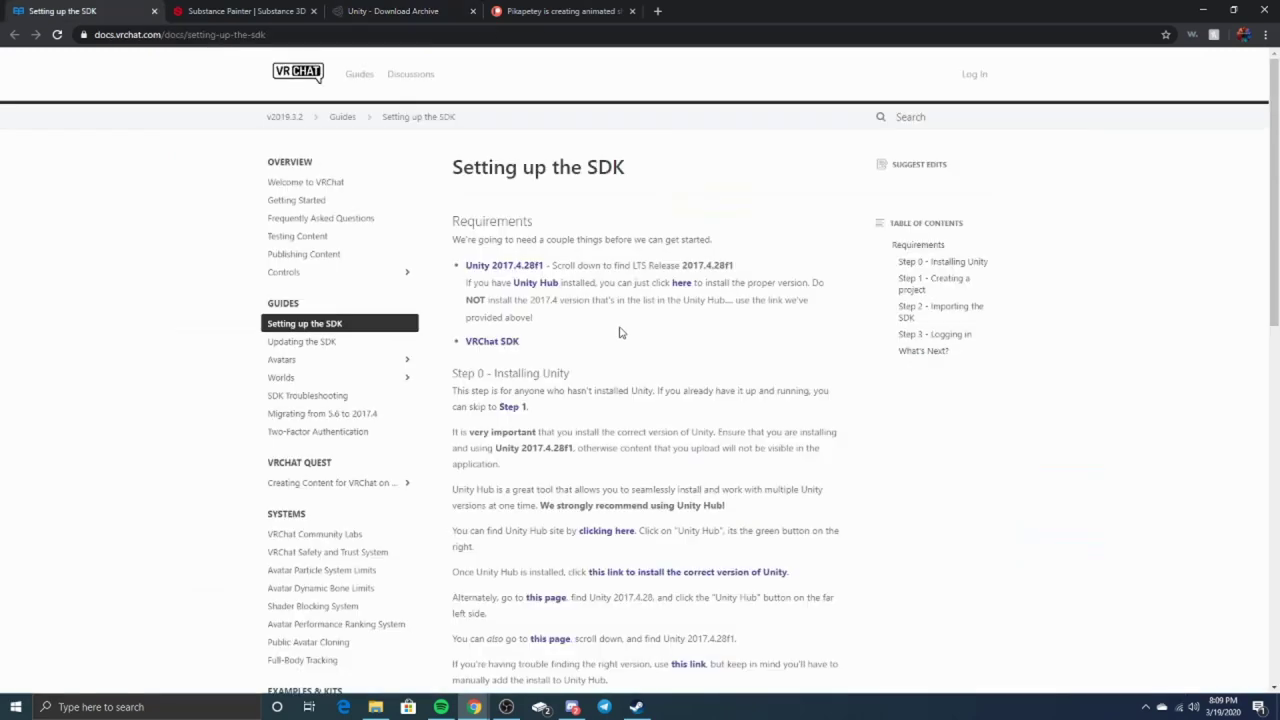
key(alt+Tab)
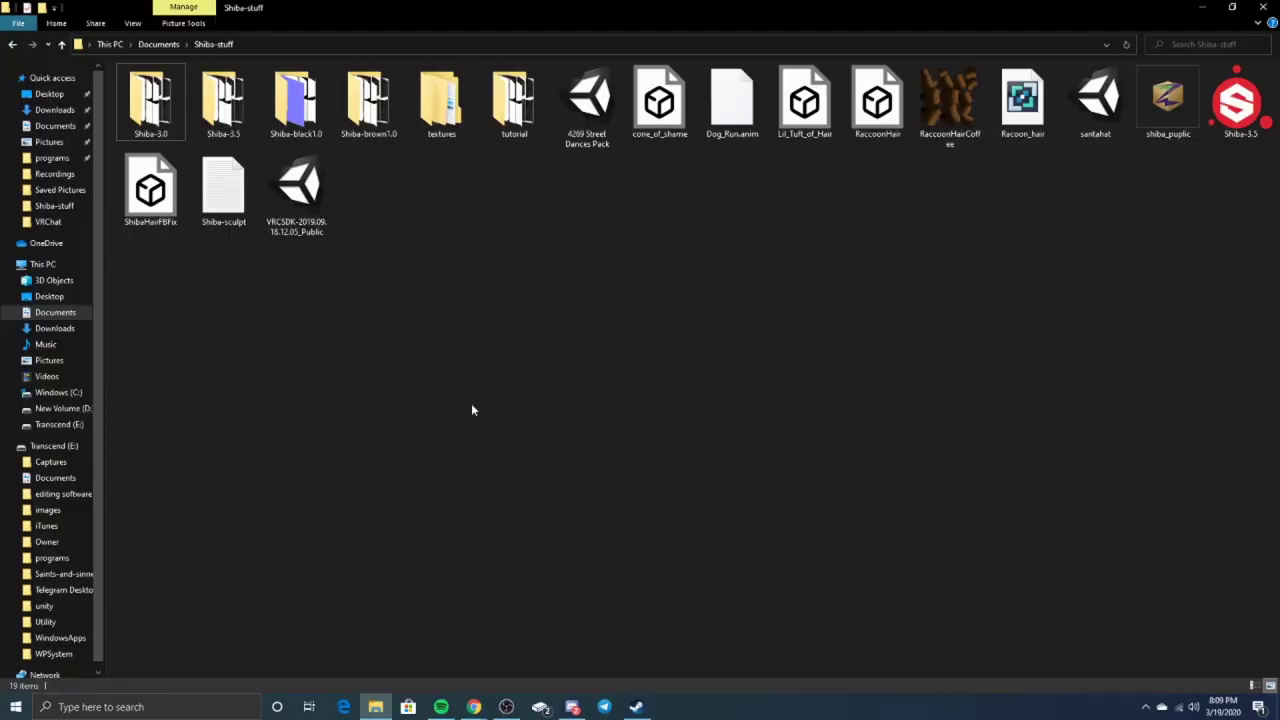
right_click(1143, 111)
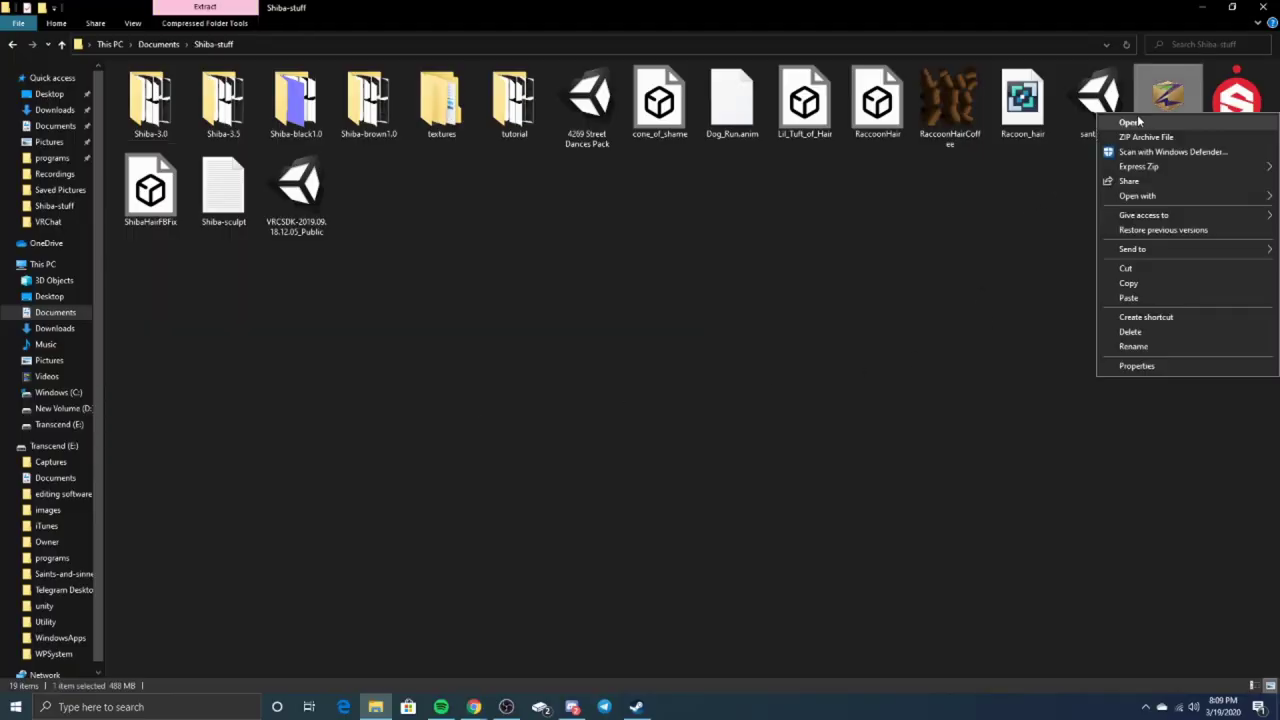
click(1129, 122)
double_click(157, 89)
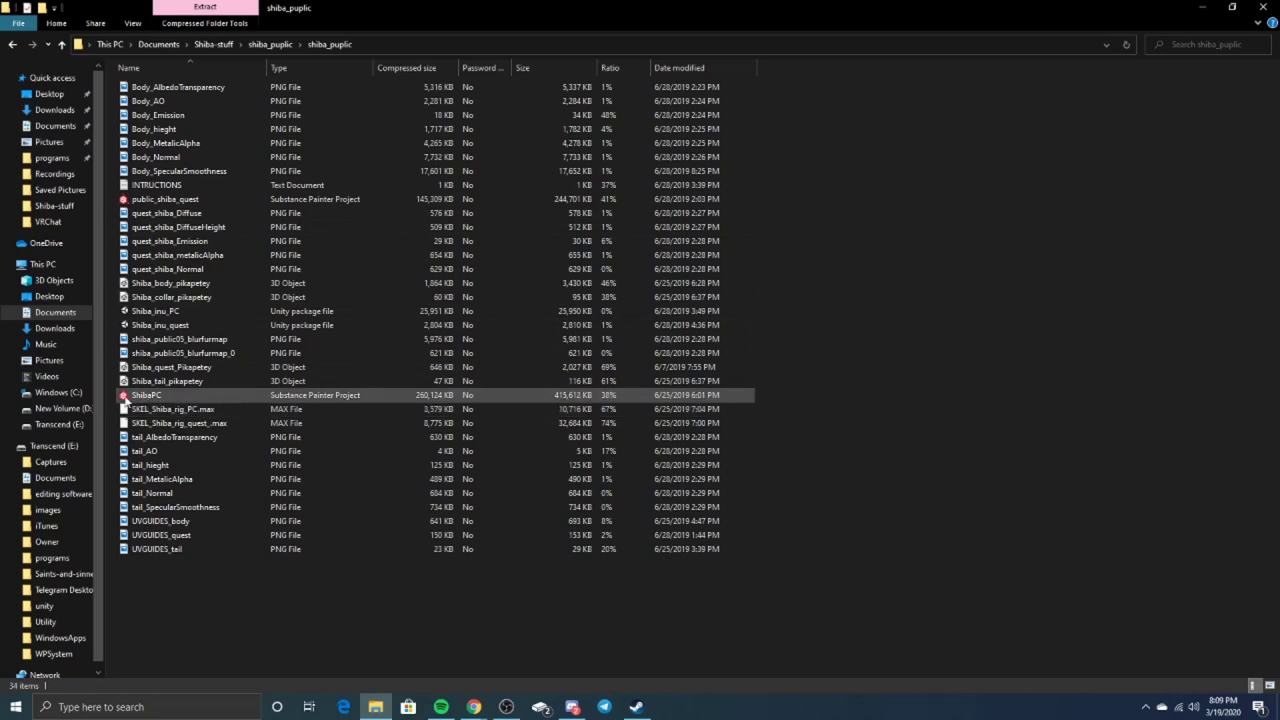
click(125, 400)
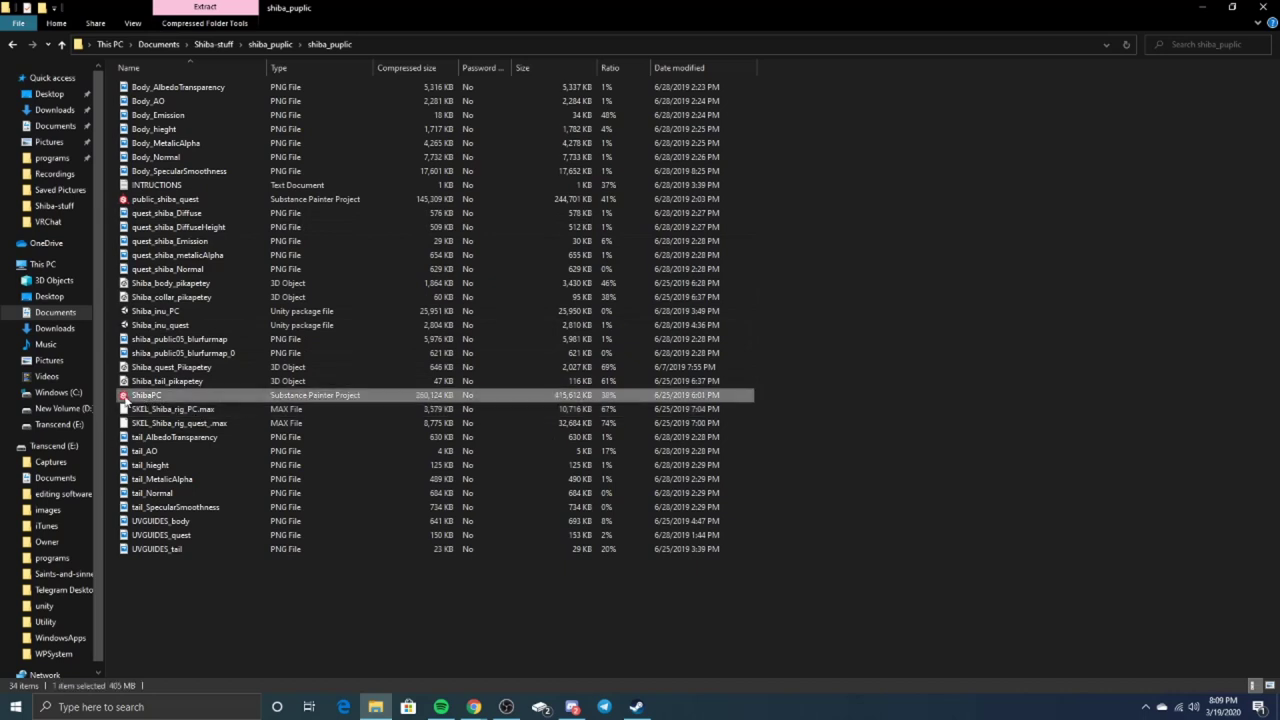
double_click(125, 400)
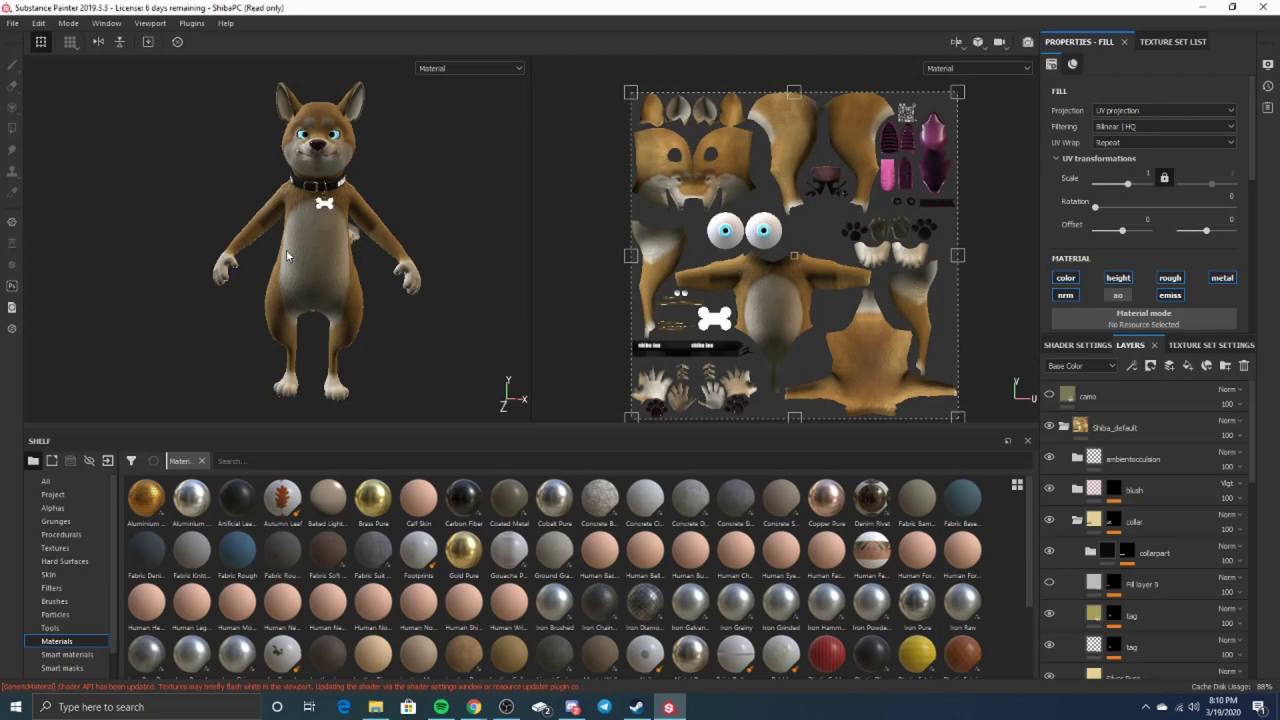
Change the base color of the lightcolor fill layer to teal.
mouse_move(239, 305)
alt+mouse_down()
mouse_move(290, 268)
mouse_move(408, 309)
mouse_move(530, 283)
mouse_move(282, 272)
mouse_move(220, 306)
alt+mouse_up()
scroll(1117, 507, down, 10)
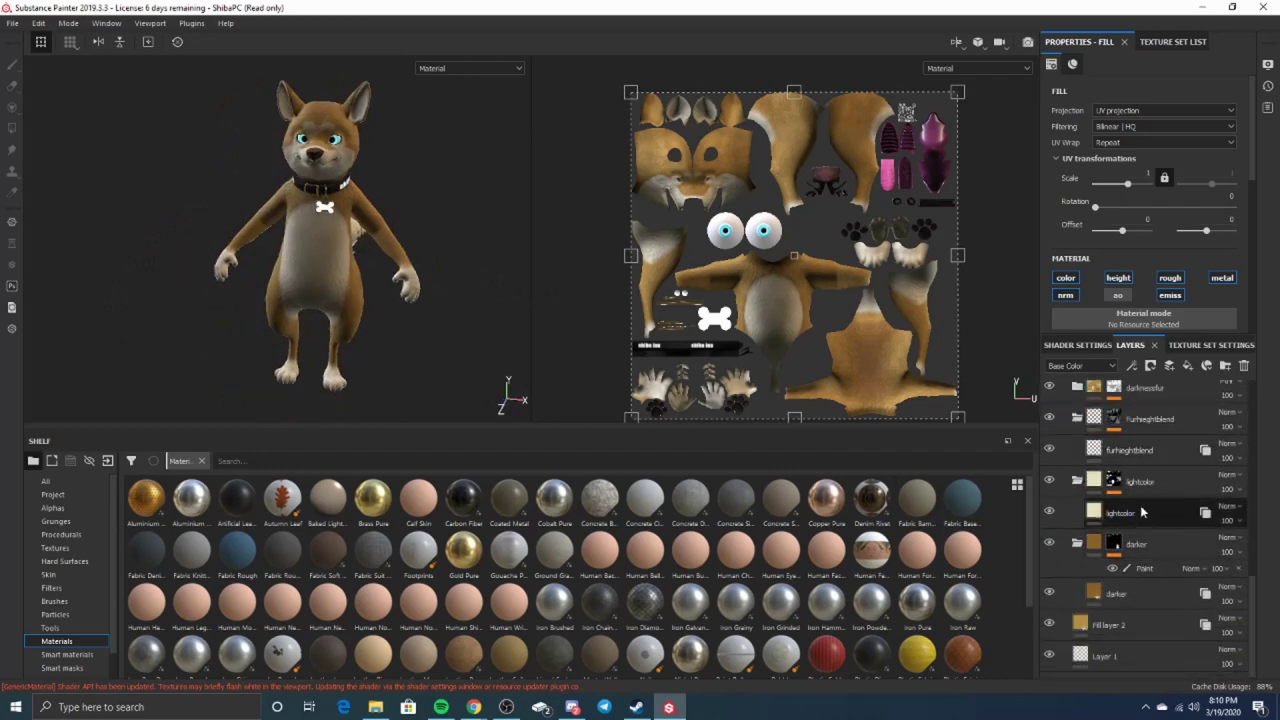
click(1116, 482)
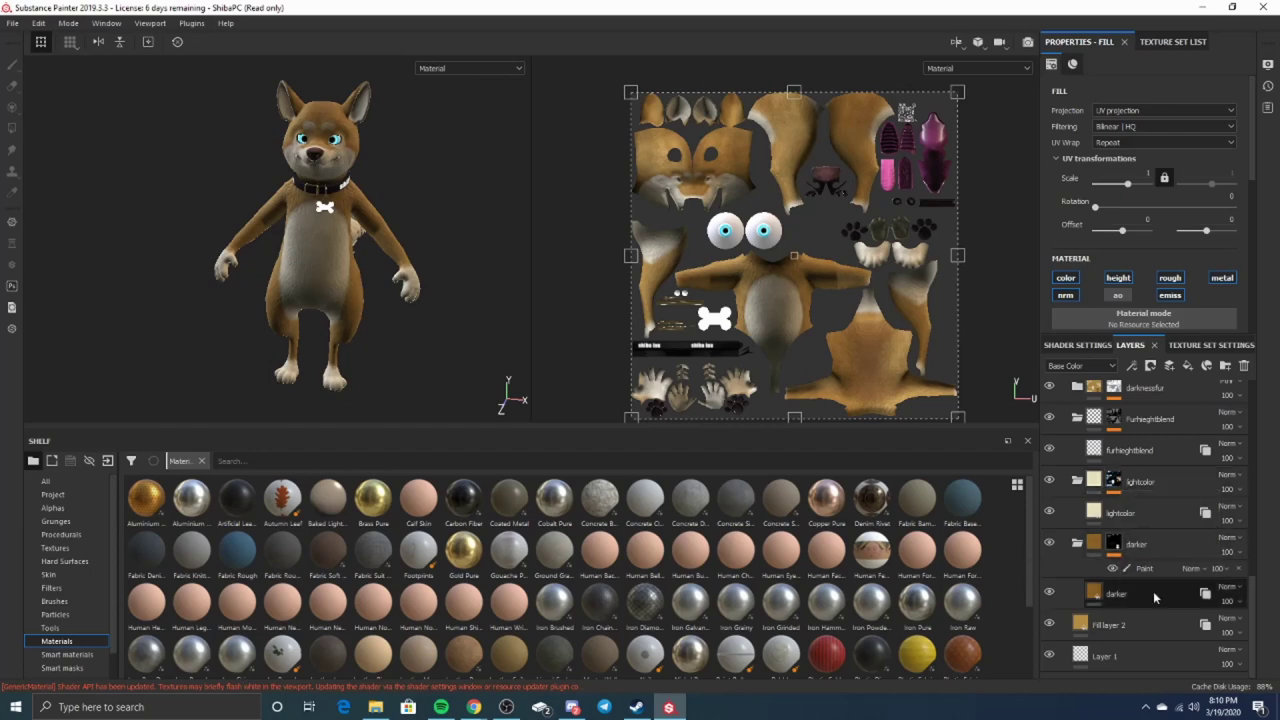
click(1129, 636)
alt+drag(290, 296, 330, 290)
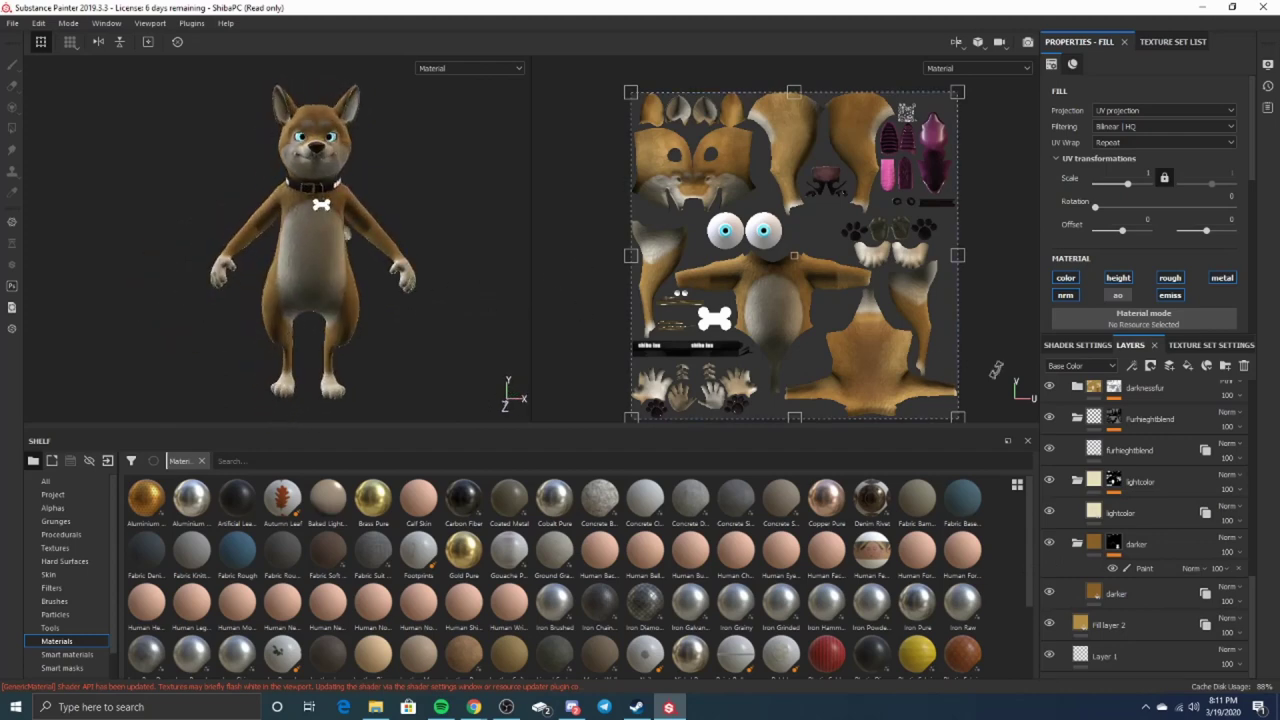
click(1117, 511)
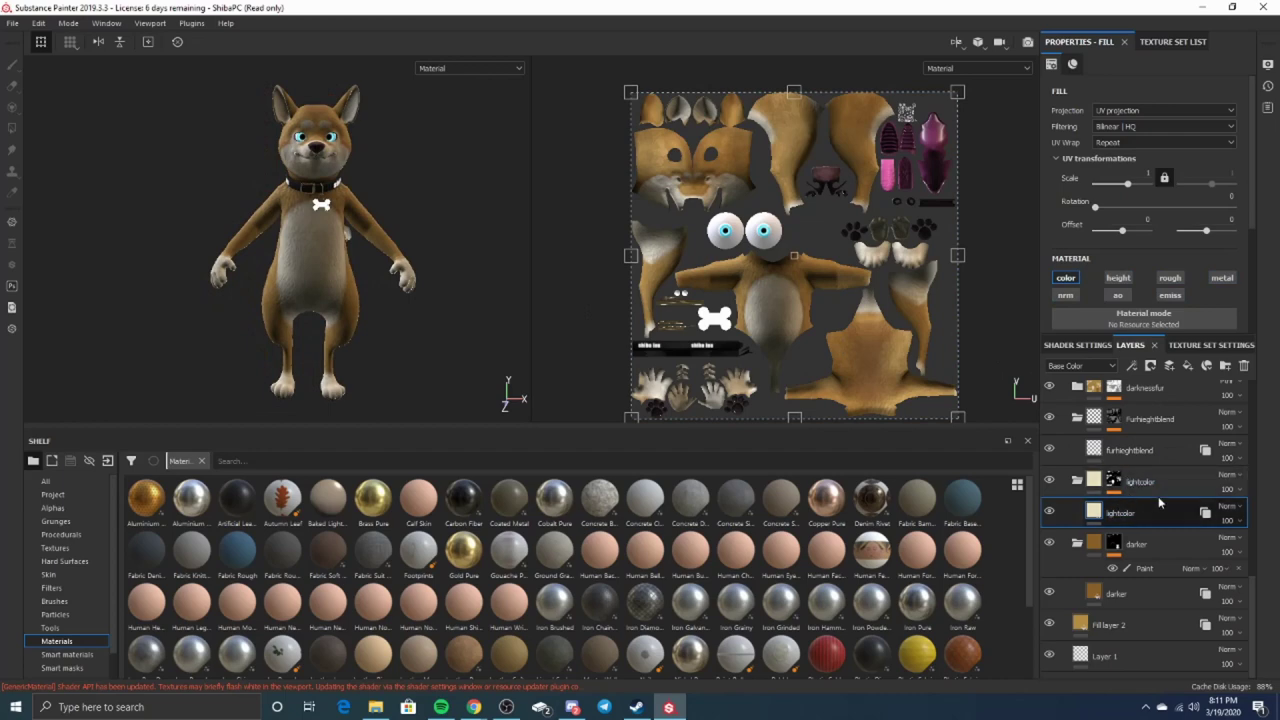
double_click(1146, 516)
key(Escape)
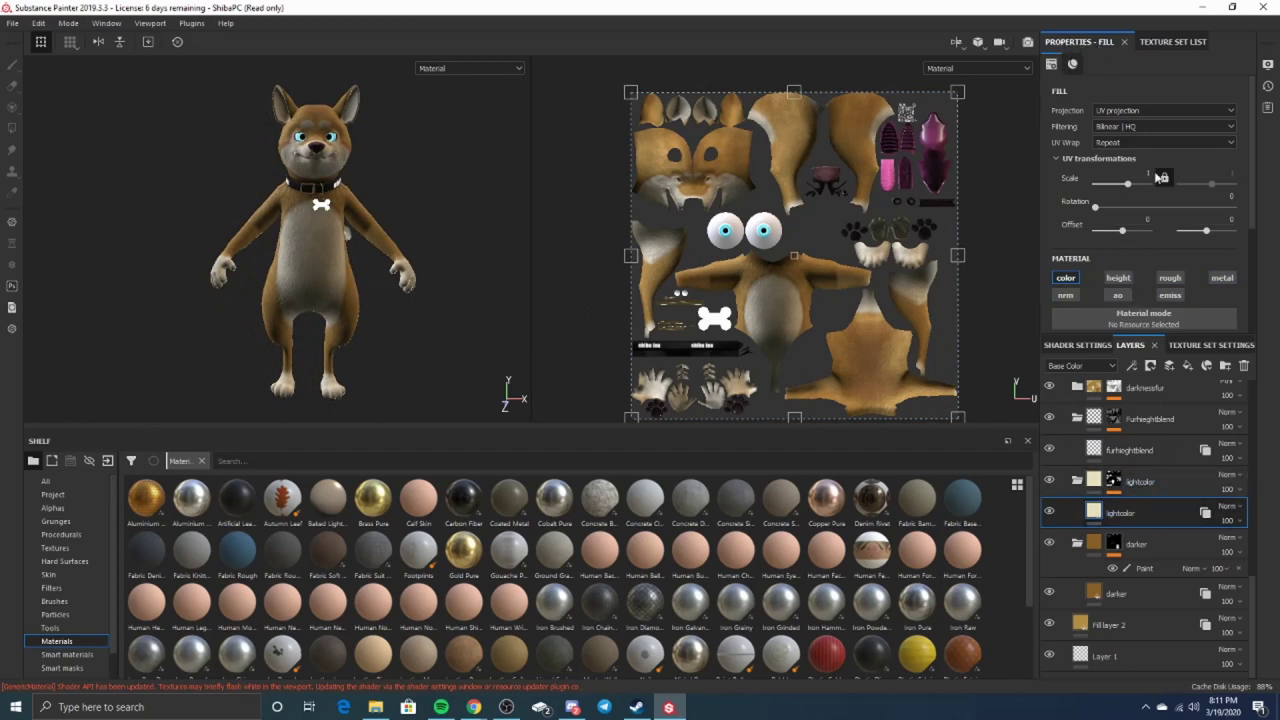
scroll(1167, 228, down, 4)
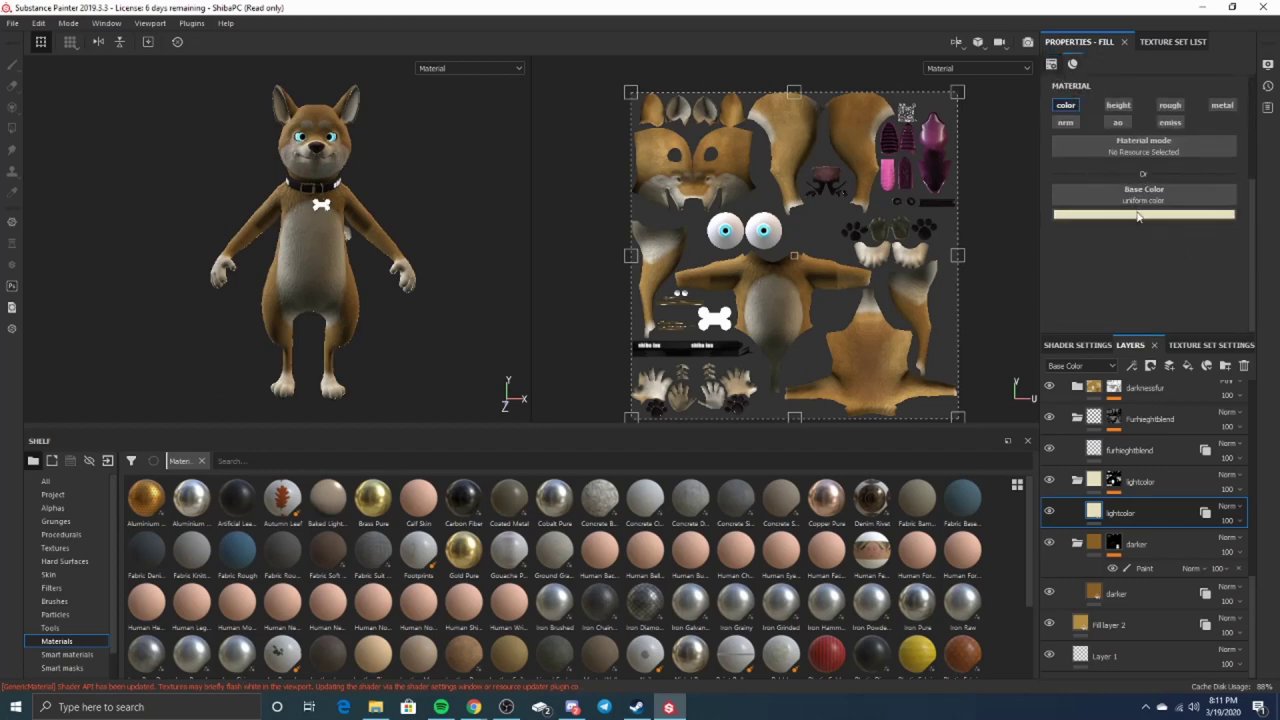
click(1137, 215)
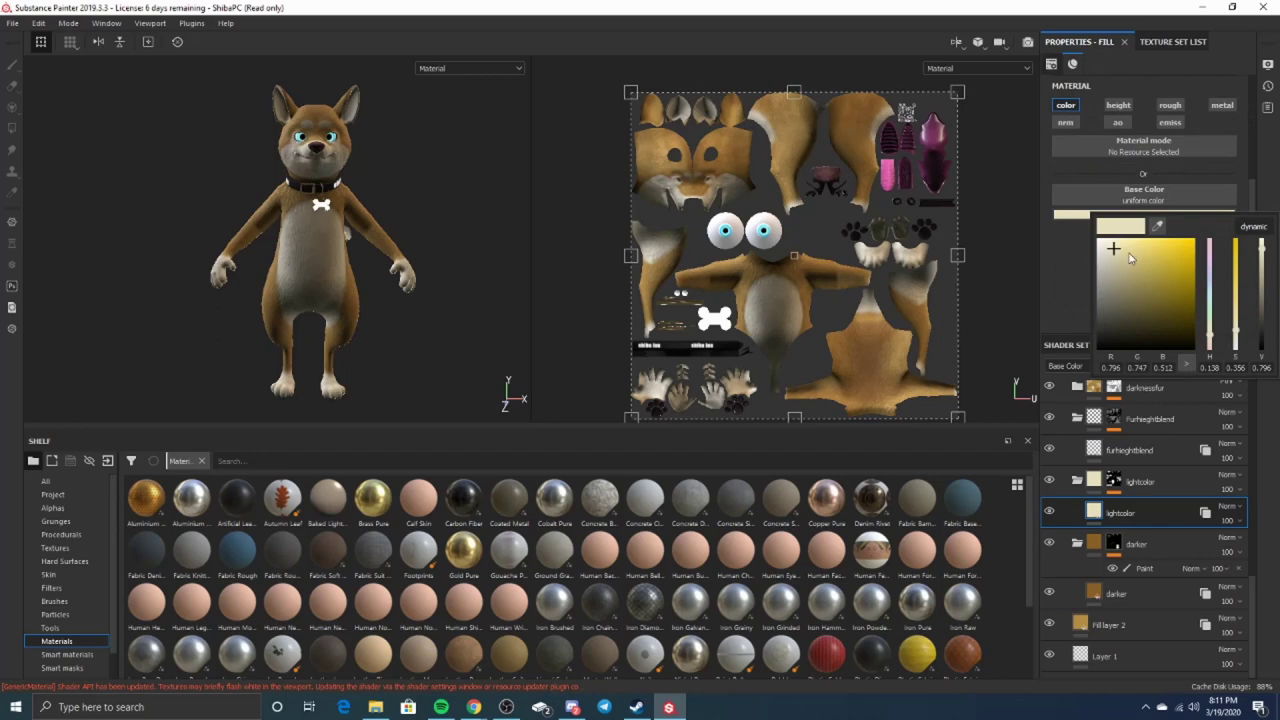
mouse_move(1130, 258)
mouse_down()
mouse_move(1170, 296)
mouse_move(1138, 305)
mouse_move(1137, 268)
mouse_move(1169, 254)
mouse_up()
mouse_move(1209, 312)
mouse_down()
mouse_move(1217, 265)
mouse_move(1213, 276)
mouse_move(1173, 266)
mouse_move(1176, 310)
mouse_move(1164, 285)
mouse_move(1211, 281)
mouse_move(1211, 296)
mouse_up()
Change the base color of the darker fill layer to black.
click(1116, 593)
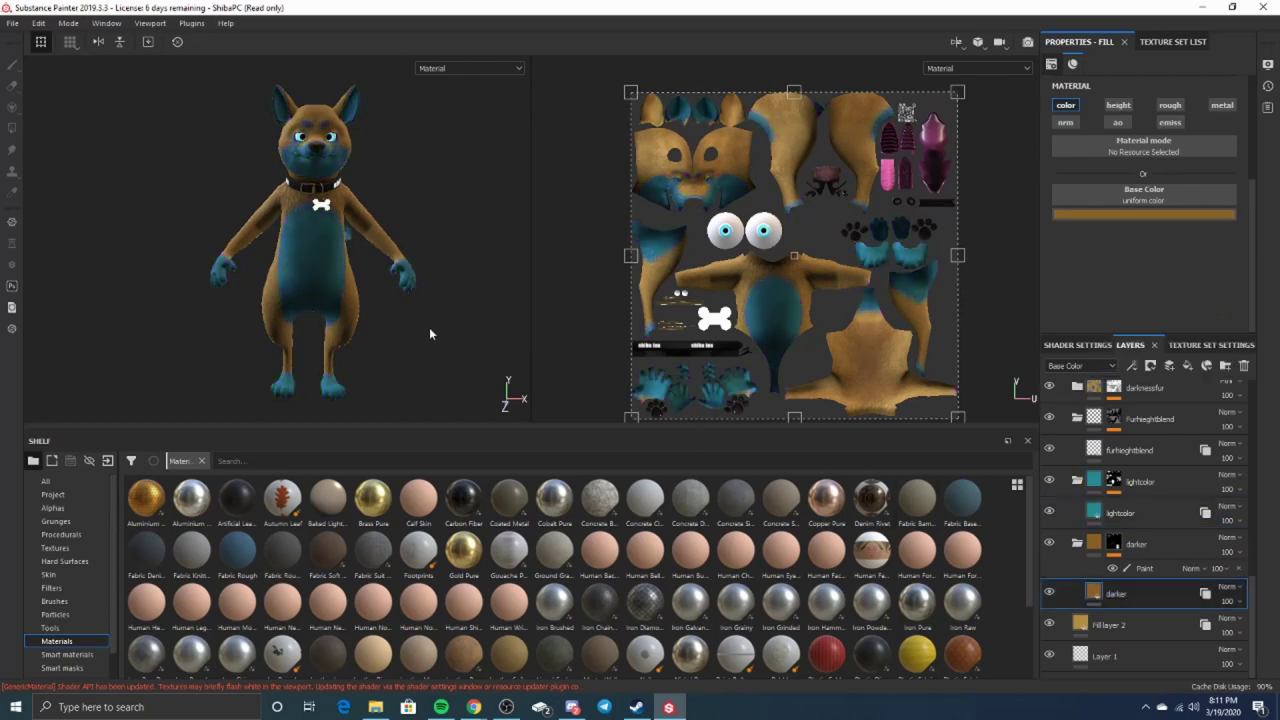
alt+drag(360, 290, 491, 274)
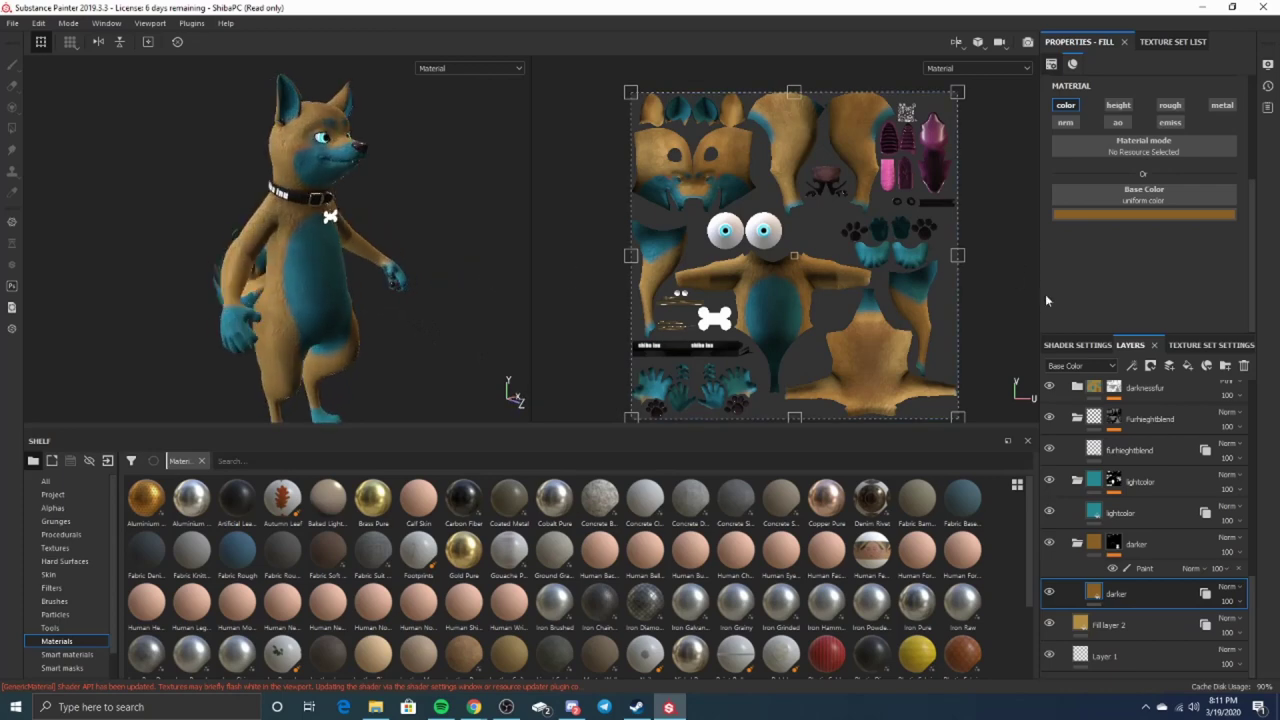
click(1125, 214)
click(1151, 268)
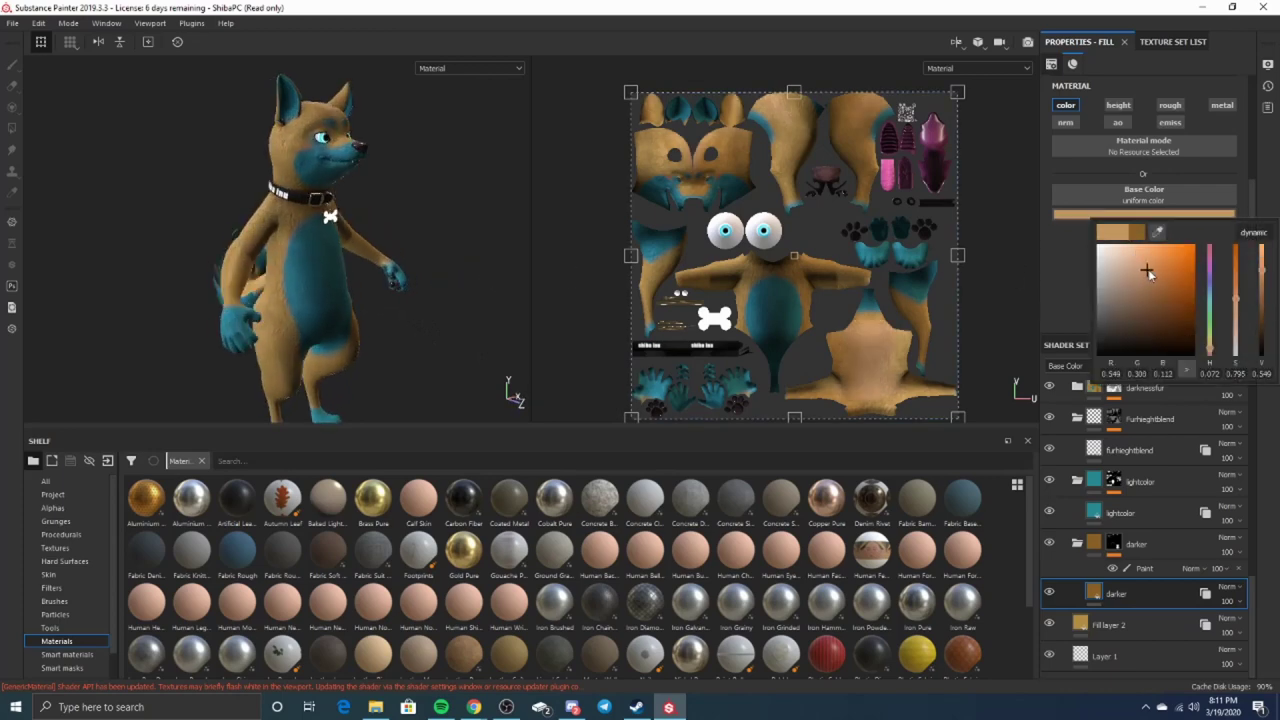
Change the base color of Fill layer 2 to a near-black tone and inspect the model from several angles.
click(1097, 628)
click(1125, 214)
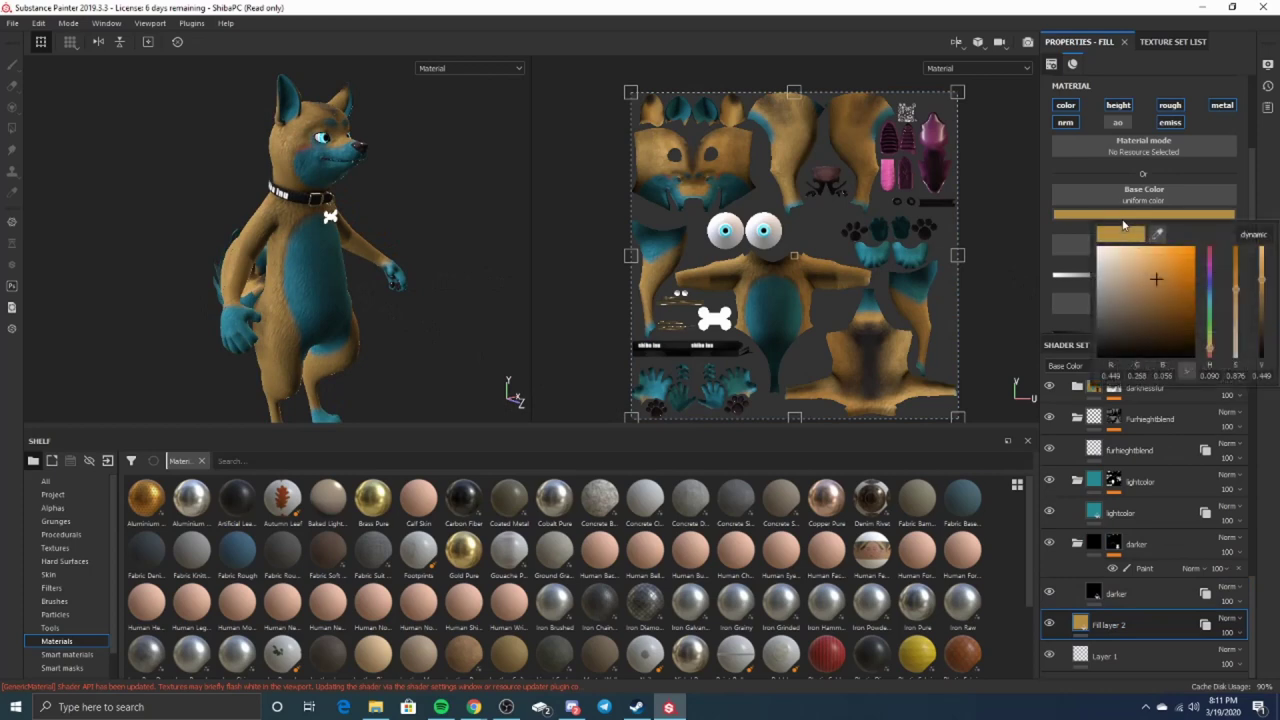
click(1139, 284)
drag(1141, 288, 1137, 334)
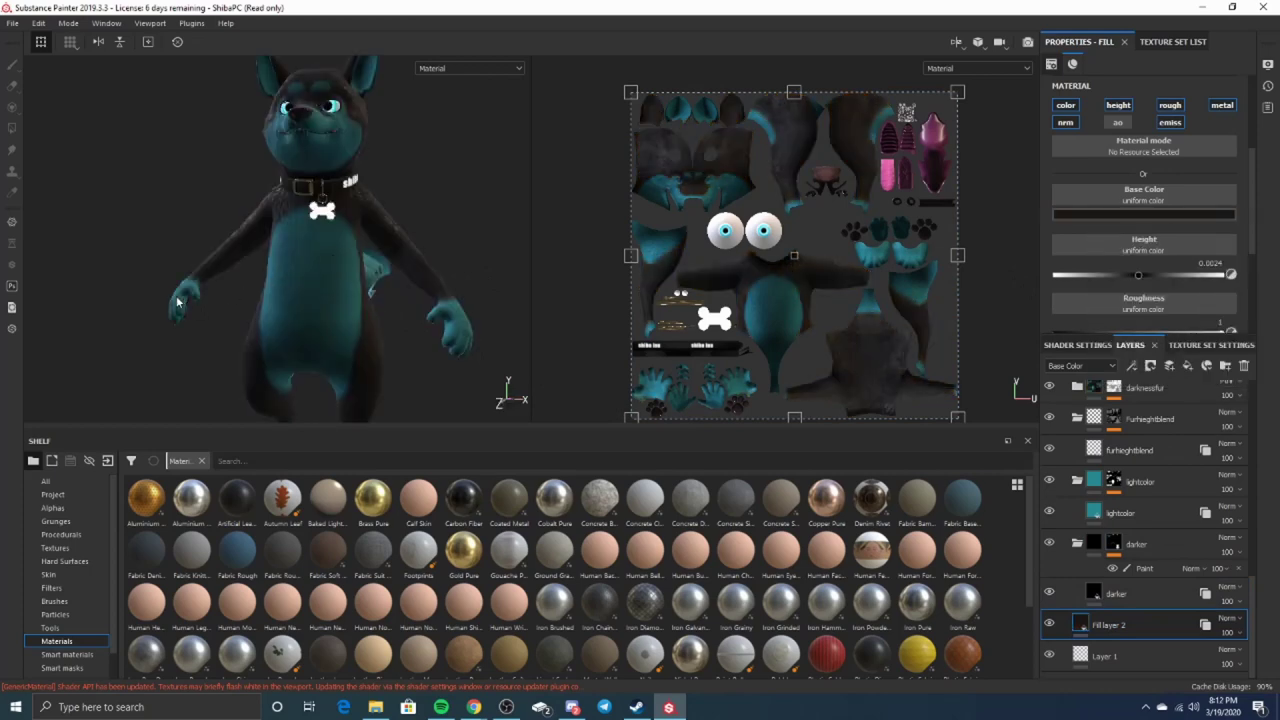
alt+drag(177, 301, 201, 352)
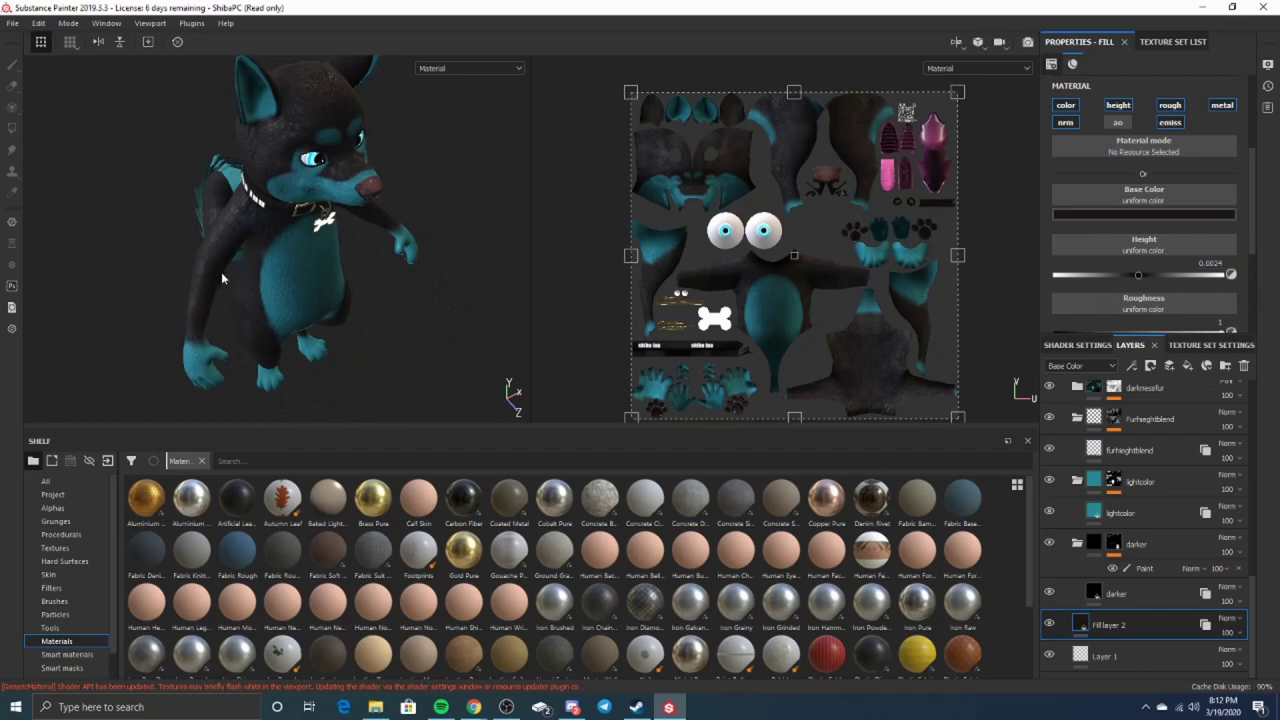
alt+drag(222, 279, 292, 285)
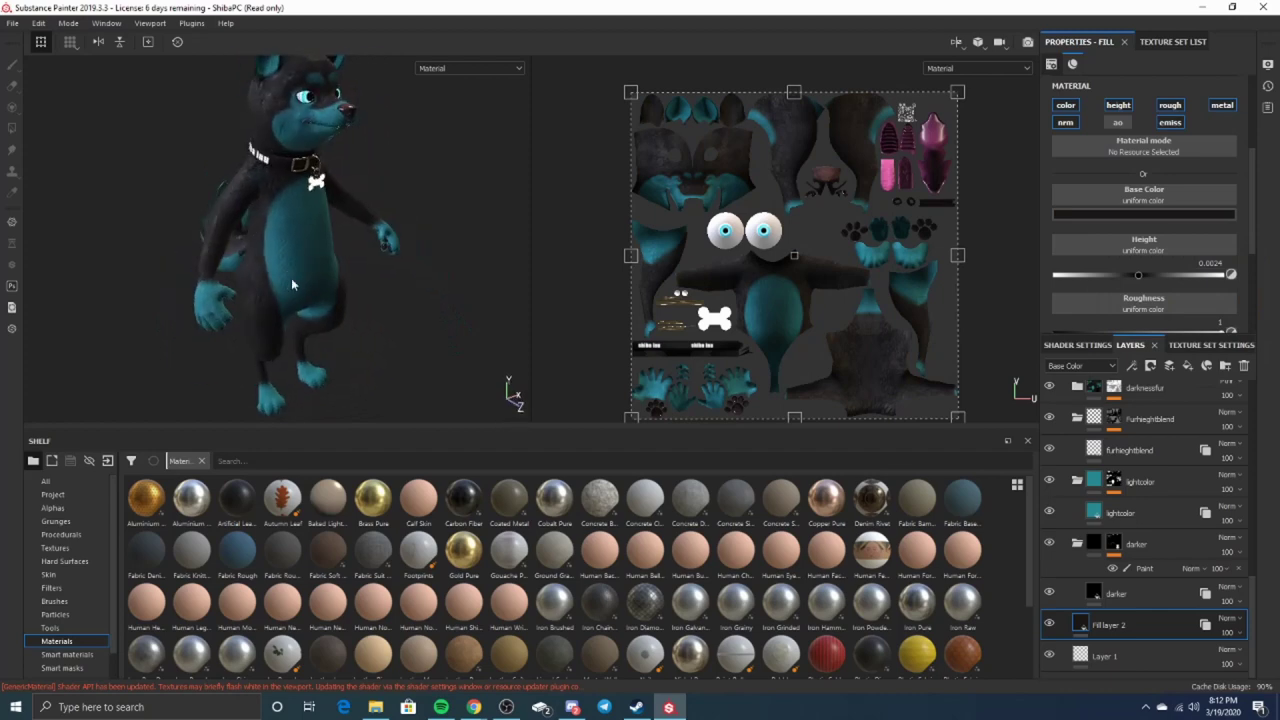
Add a new folder directly above the lightcolor folder and place a new fill layer inside it.
click(1144, 481)
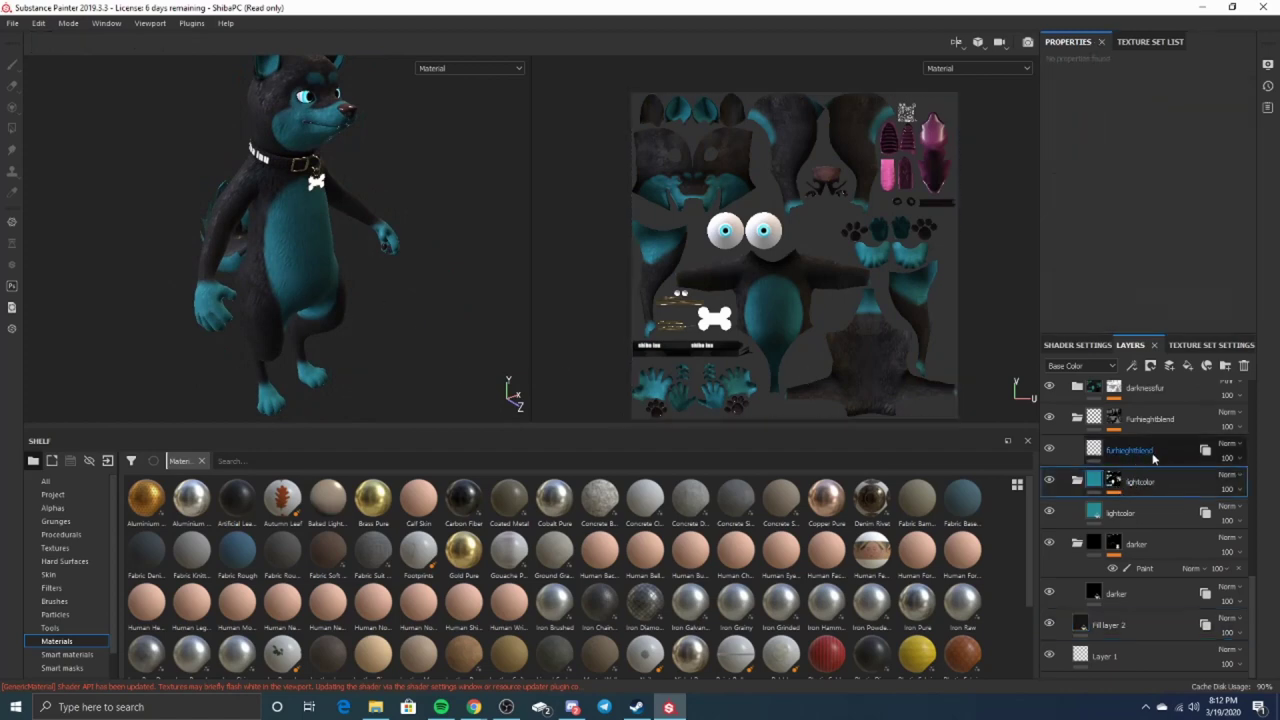
click(1225, 368)
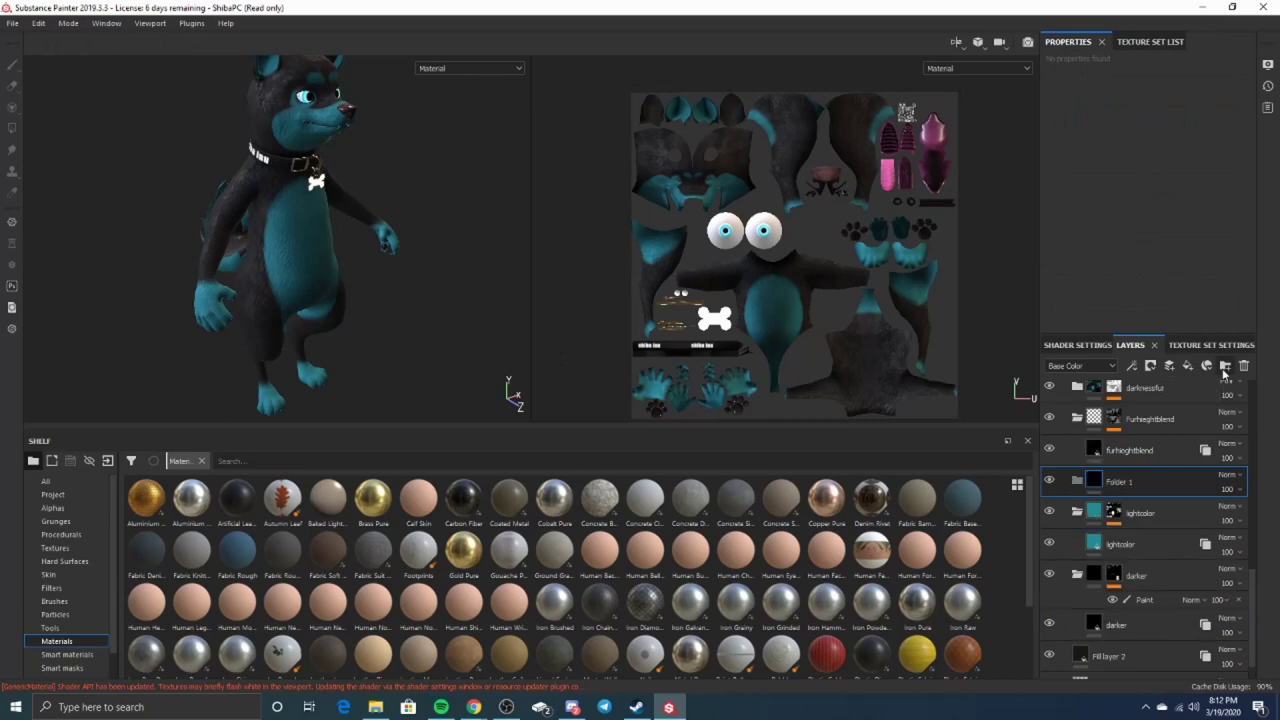
click(1187, 367)
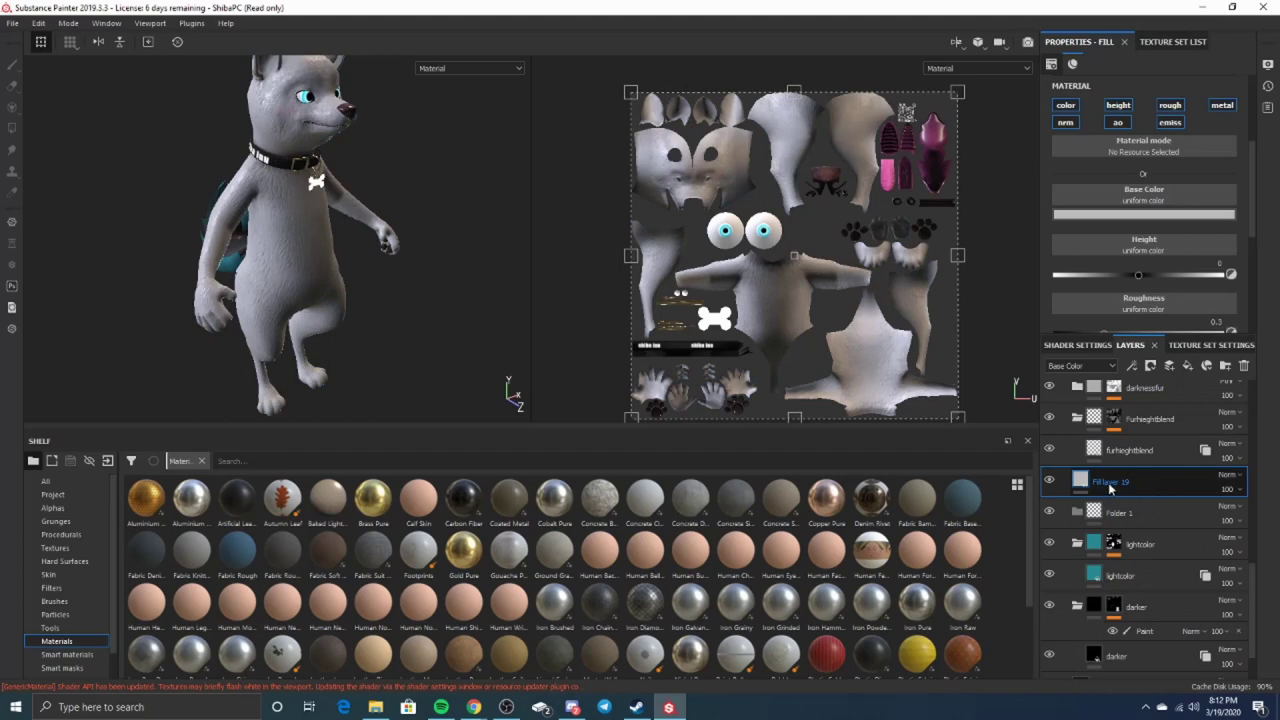
drag(1096, 485, 1121, 512)
Add a black mask to the new Folder 1.
click(1137, 485)
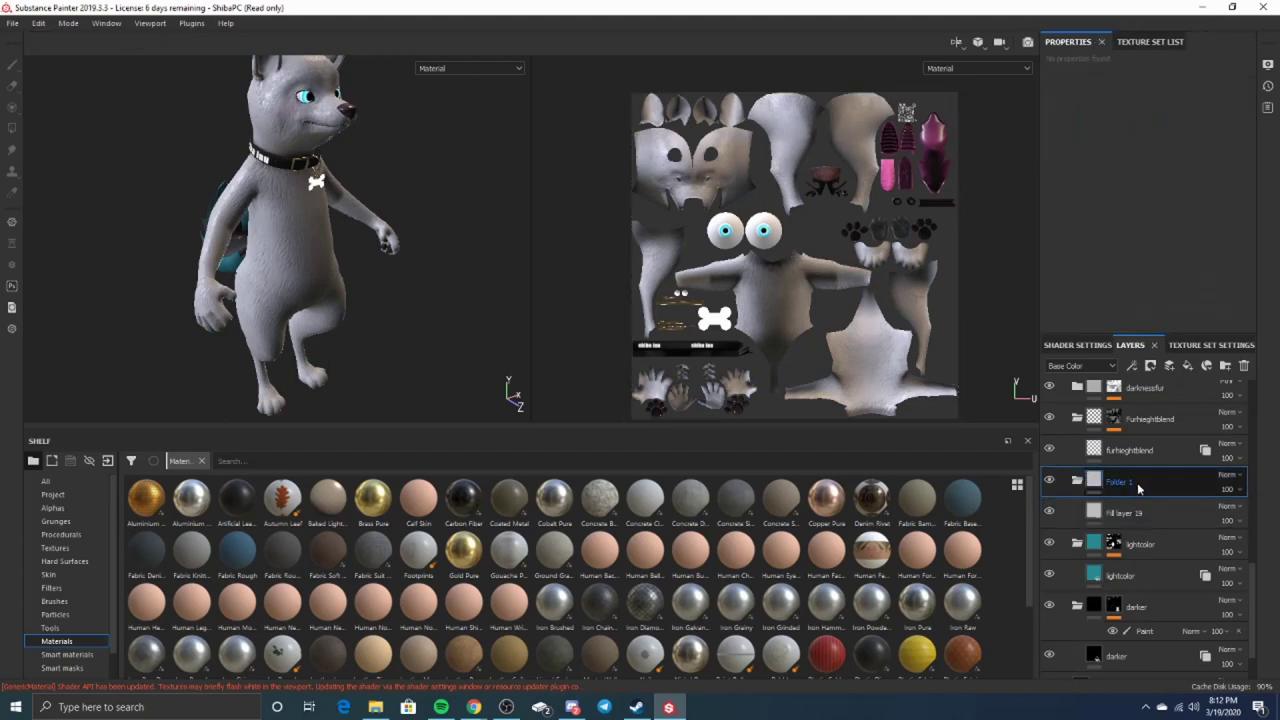
right_click(1137, 488)
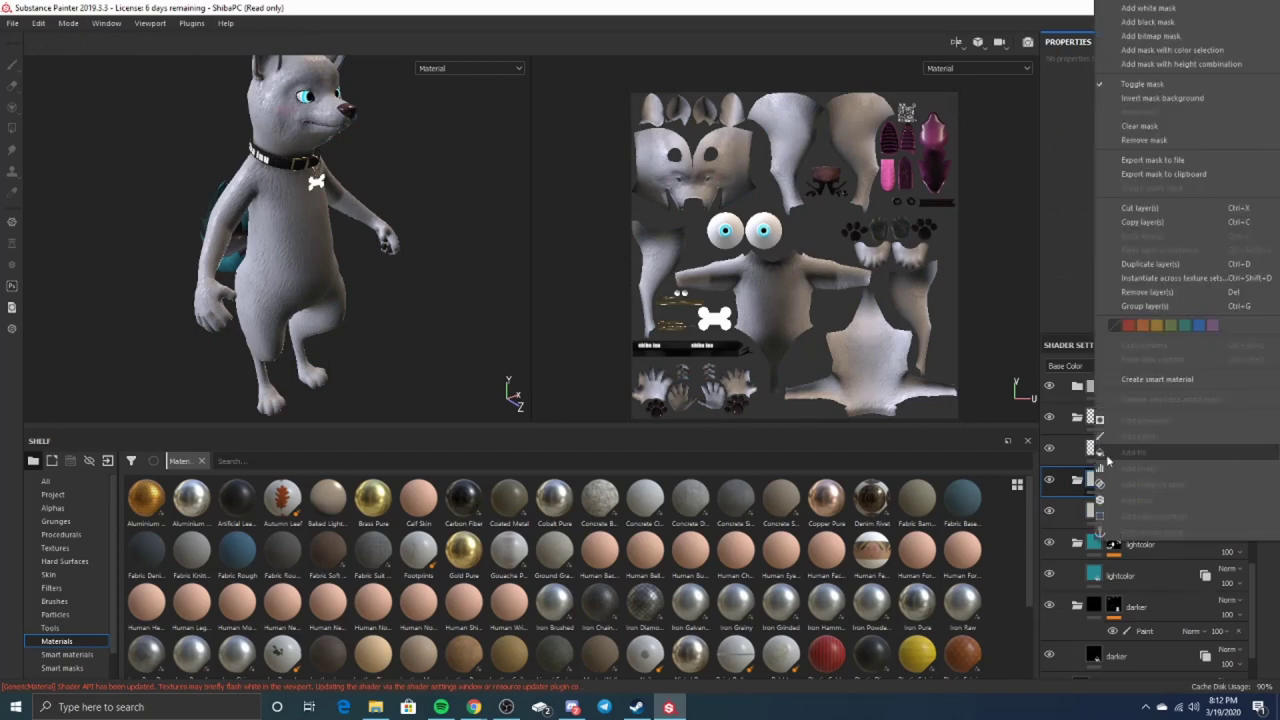
click(1150, 21)
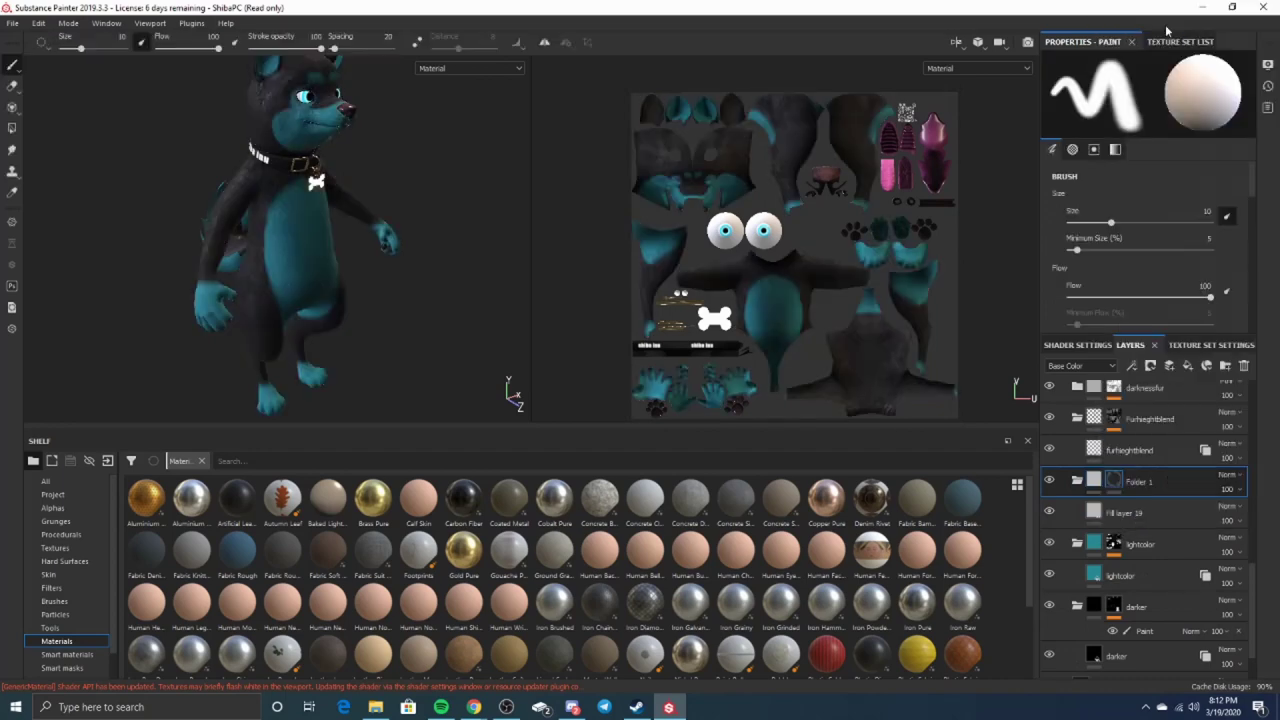
Set the base color of the fill layer inside Folder 1 to bright red.
click(1128, 513)
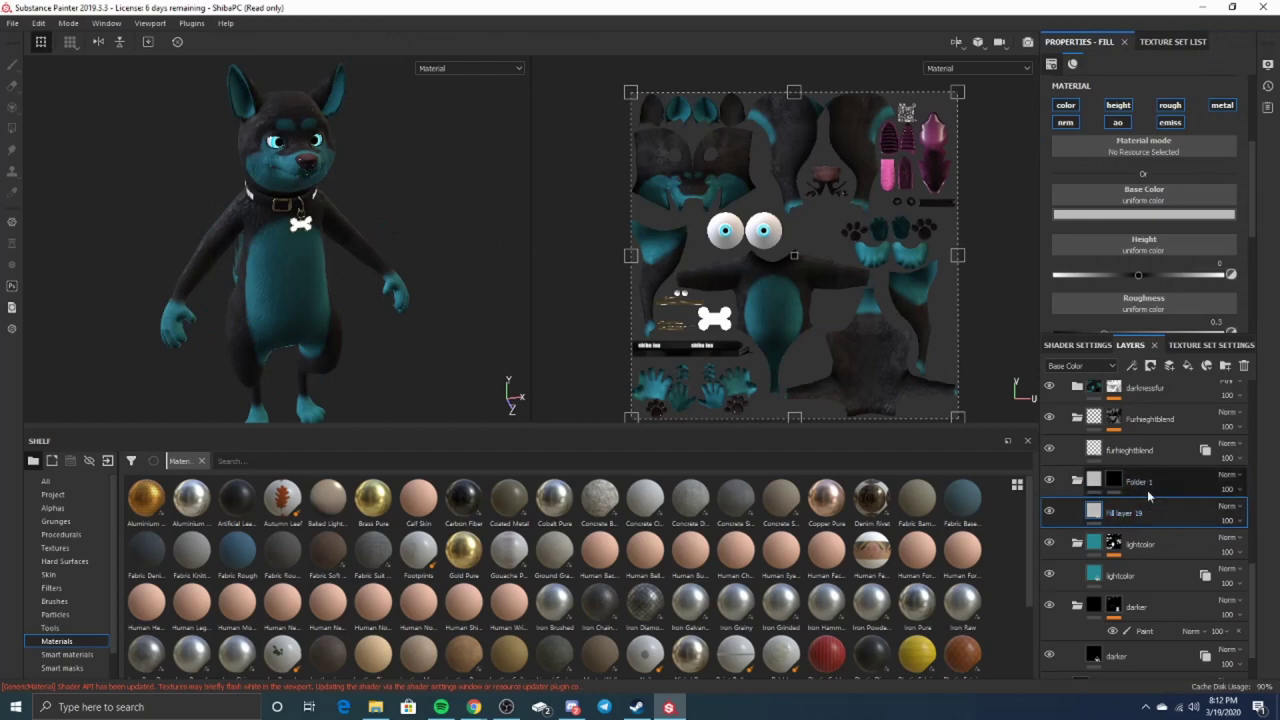
click(1105, 215)
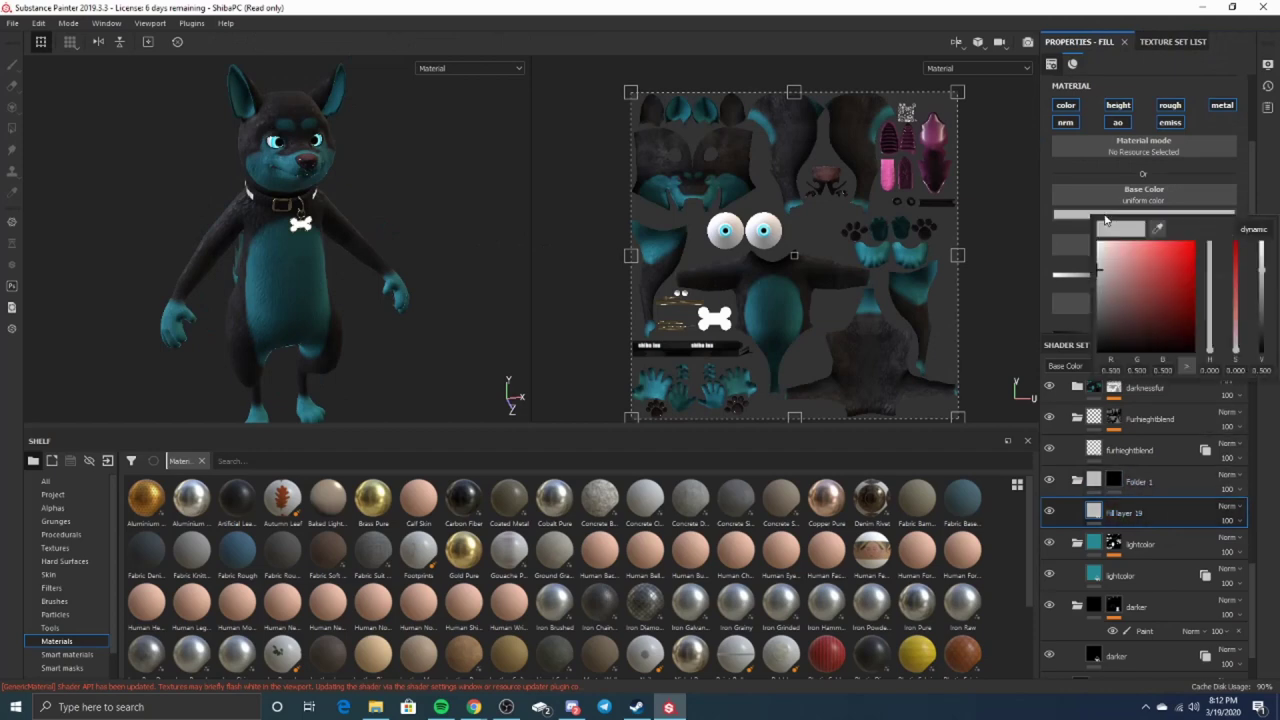
drag(1126, 270, 1184, 256)
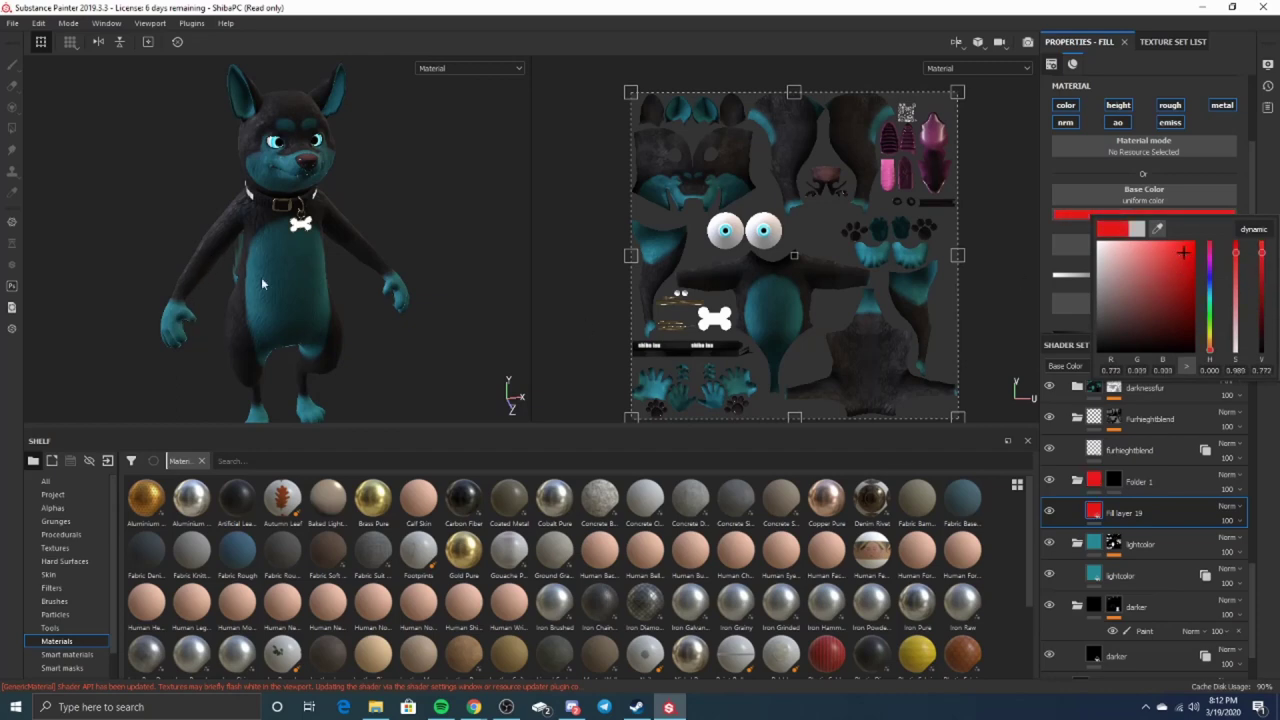
click(866, 313)
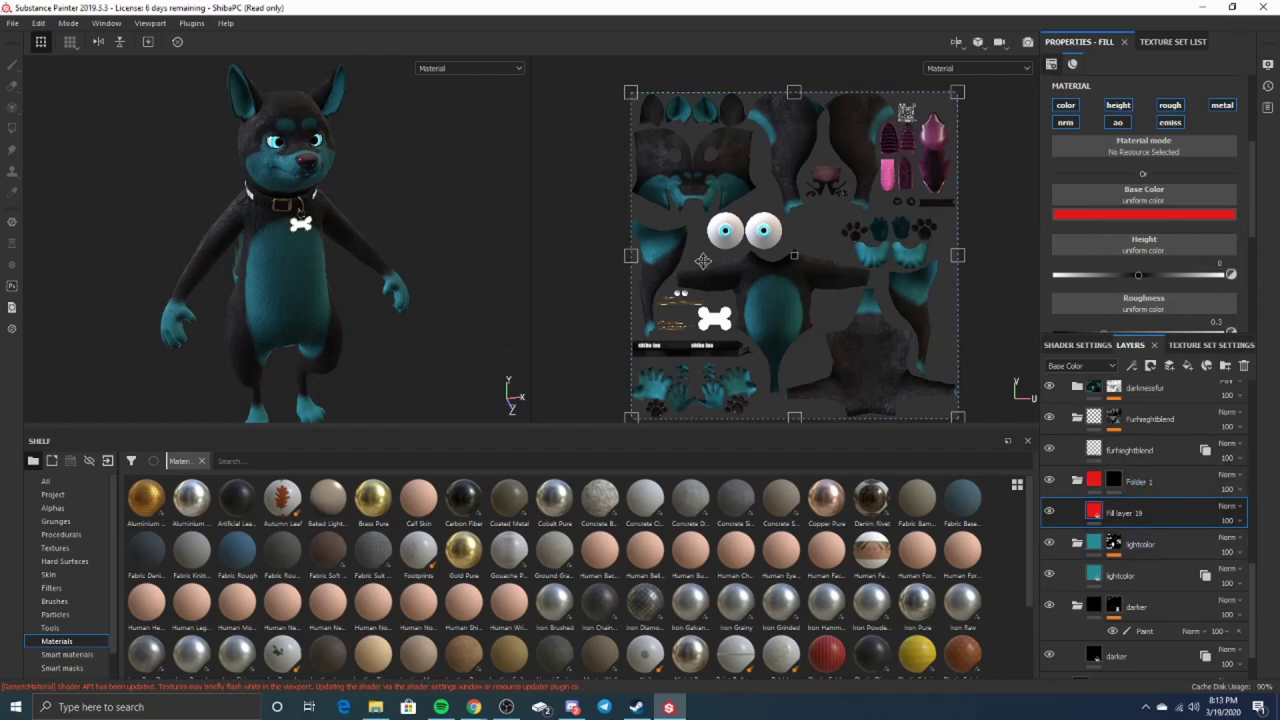
Paint on Folder 1's mask over the back of the character's right hand in the 3D view to color it red.
click(1140, 481)
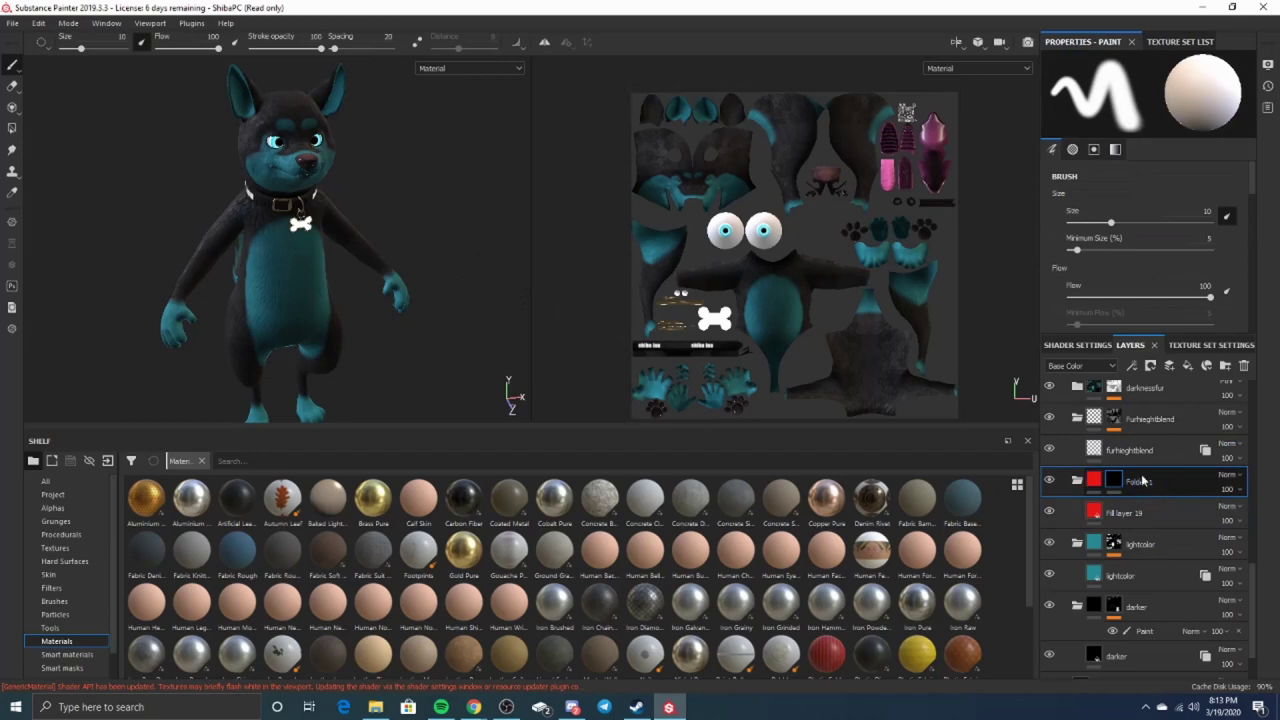
double_click(1143, 481)
alt+drag(200, 270, 377, 310)
scroll(377, 320, up, 4)
alt+middle_drag(382, 332, 275, 305)
mouse_move(285, 312)
mouse_down()
mouse_move(240, 298)
mouse_move(255, 285)
mouse_move(290, 300)
mouse_move(265, 345)
mouse_move(247, 325)
mouse_move(304, 322)
mouse_up()
alt+middle_drag(304, 322, 286, 329)
Paint the remaining thumb, fingers and palm of the same hand red on the UV layout.
scroll(666, 362, up, 6)
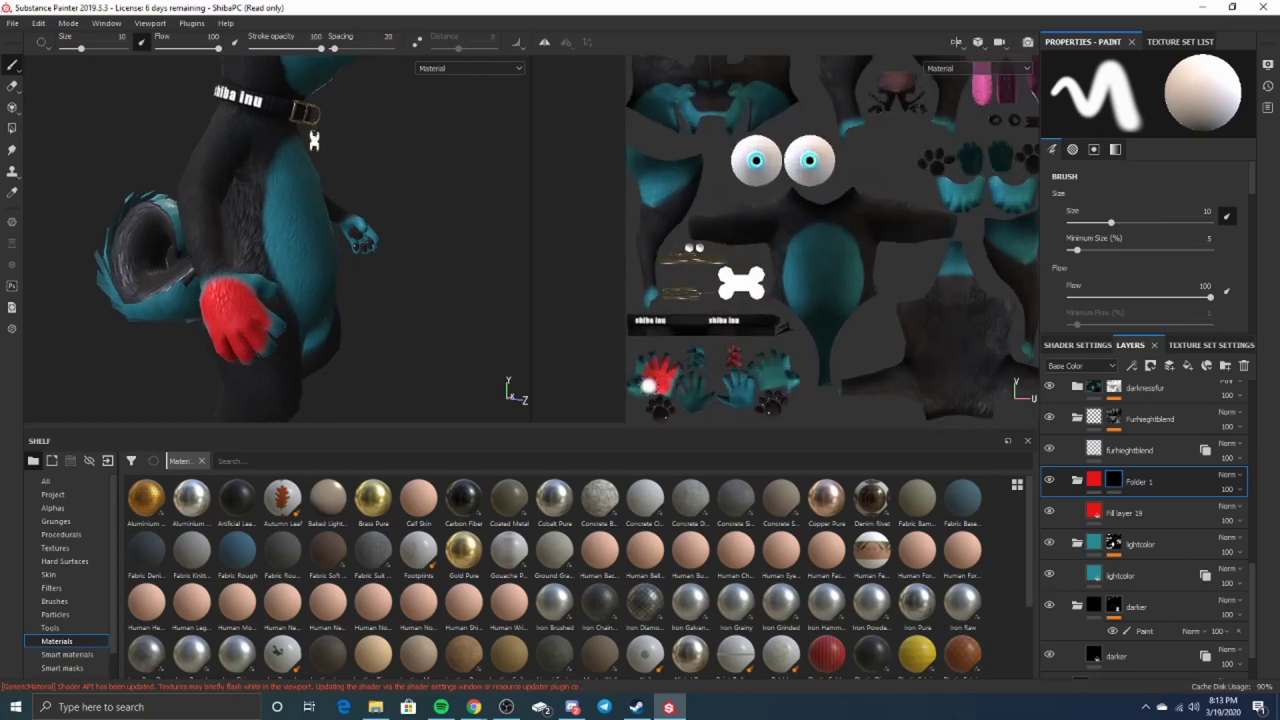
scroll(632, 371, down, 1)
alt+middle_drag(630, 377, 658, 337)
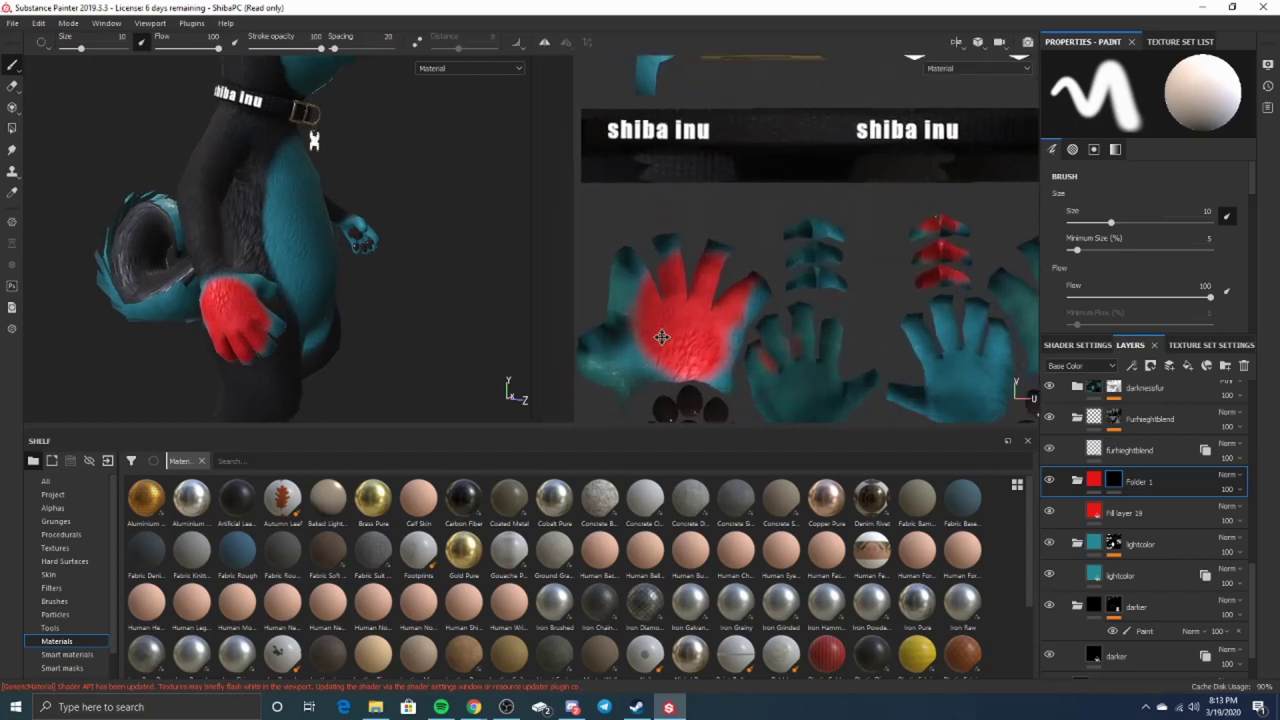
mouse_move(661, 345)
mouse_down()
mouse_move(600, 368)
mouse_move(632, 270)
mouse_up()
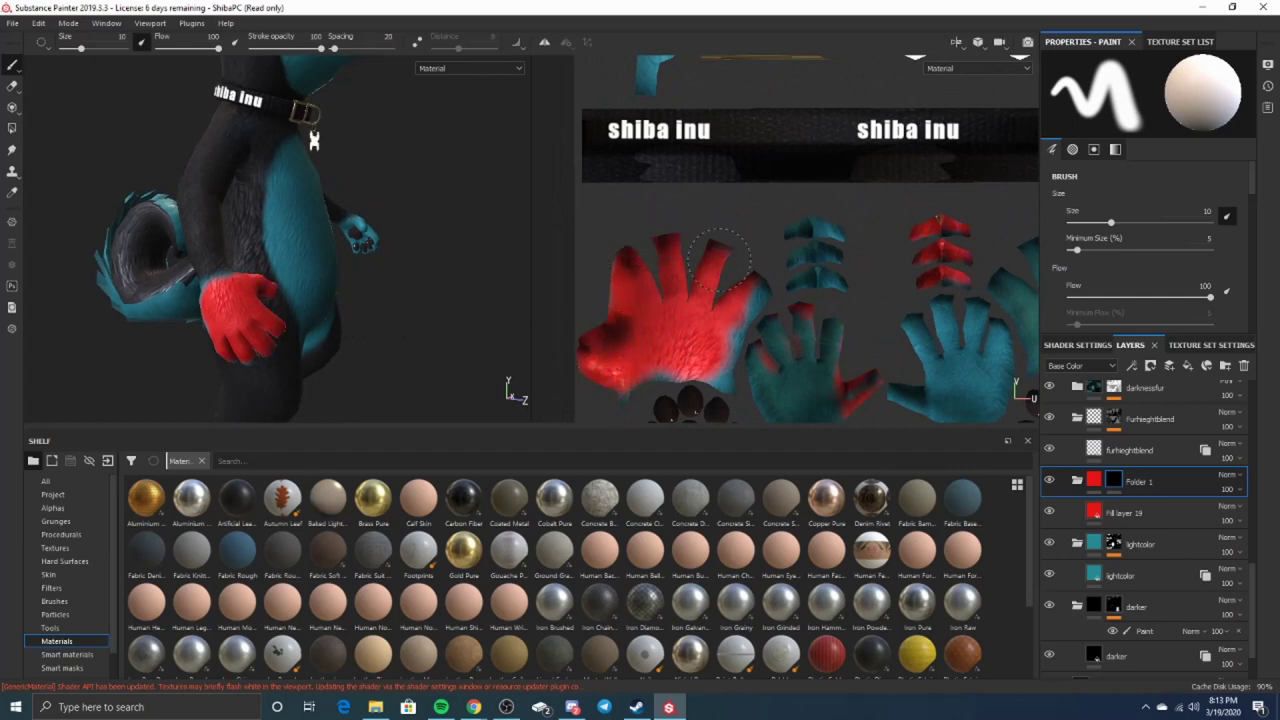
drag(727, 292, 743, 294)
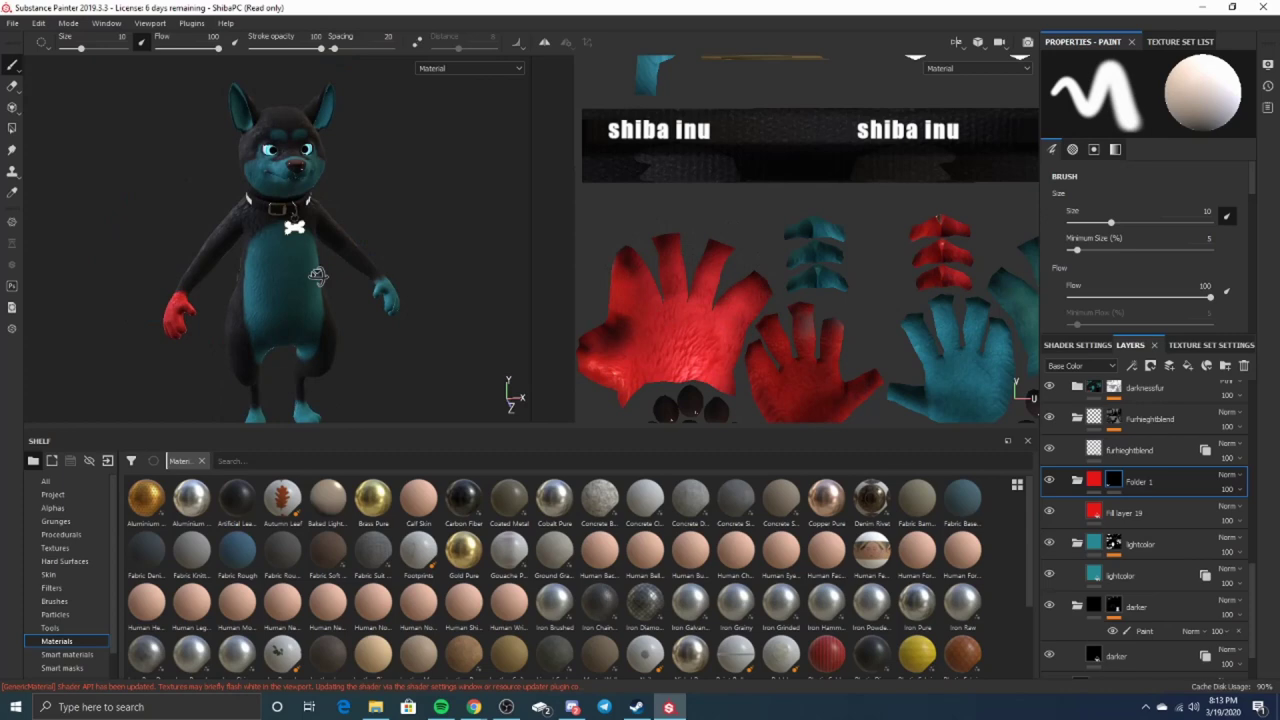
Expand the collerpart folder inside the collar group of the layer stack.
mouse_move(320, 277)
alt+mouse_down()
mouse_move(363, 254)
mouse_move(529, 220)
mouse_move(549, 229)
mouse_move(208, 270)
mouse_move(406, 209)
mouse_move(165, 277)
mouse_move(448, 295)
alt+mouse_up()
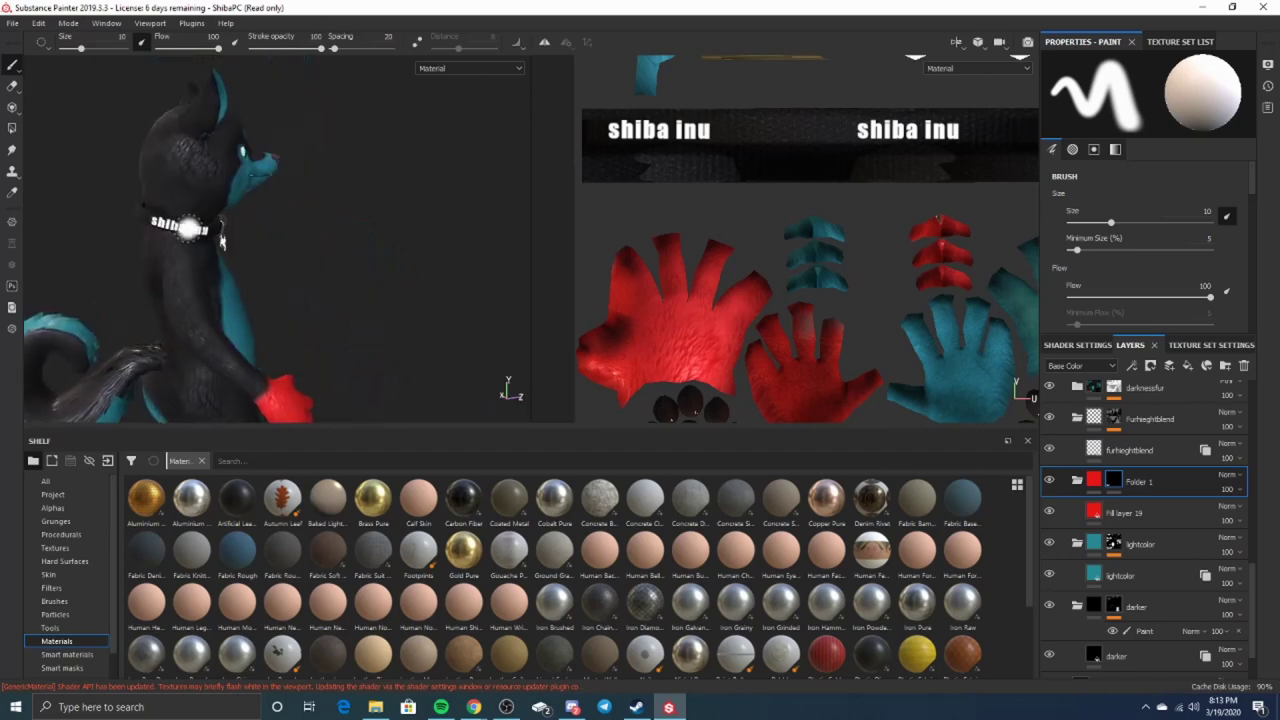
scroll(1140, 520, up, 10)
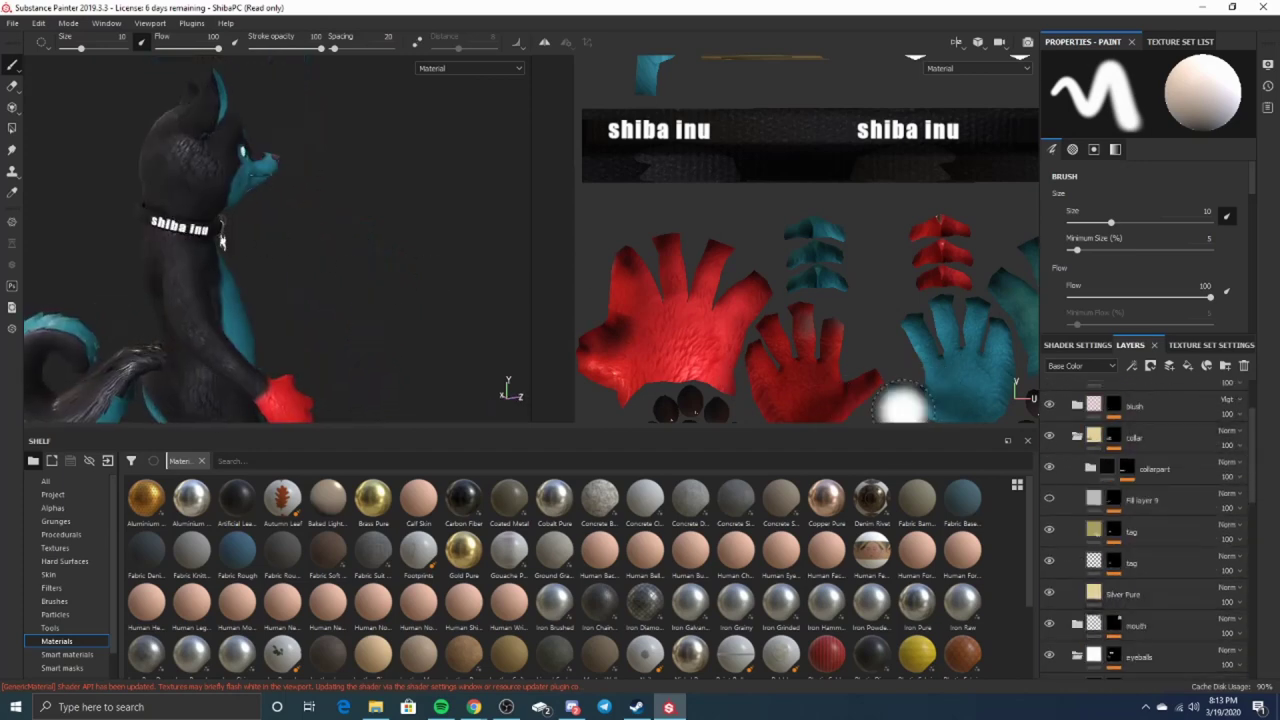
scroll(1150, 502, up, 2)
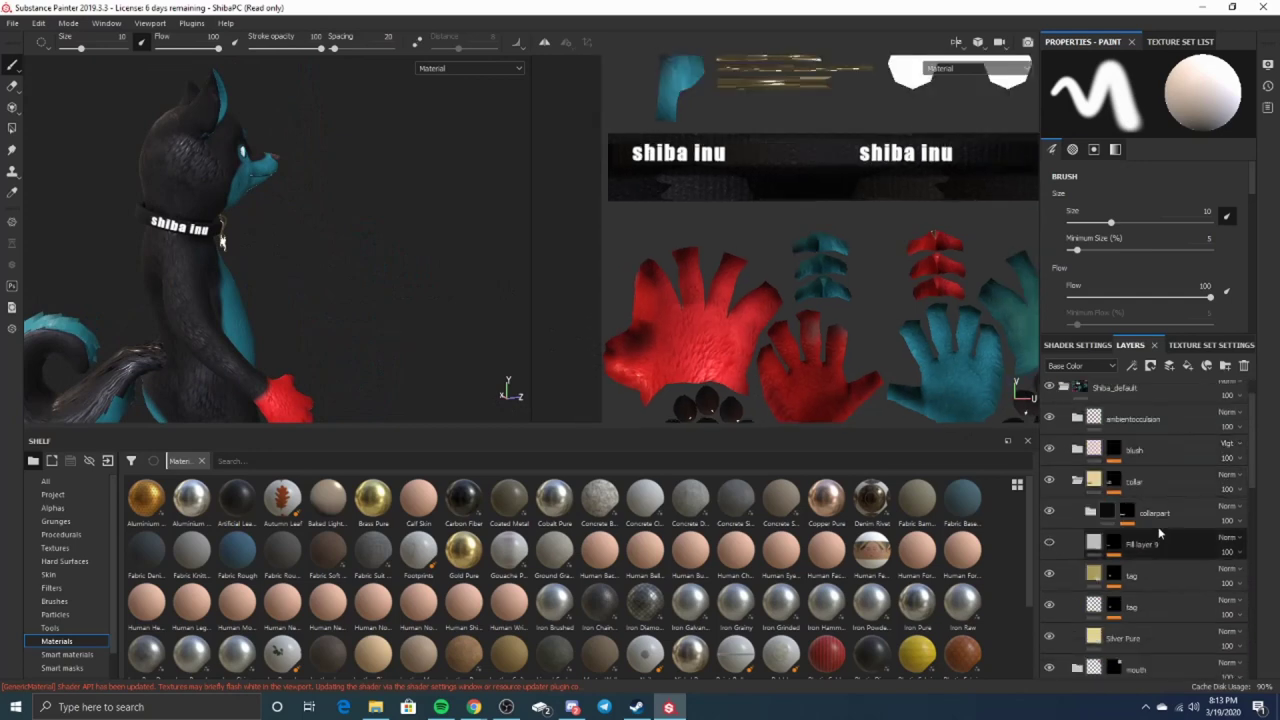
click(1153, 488)
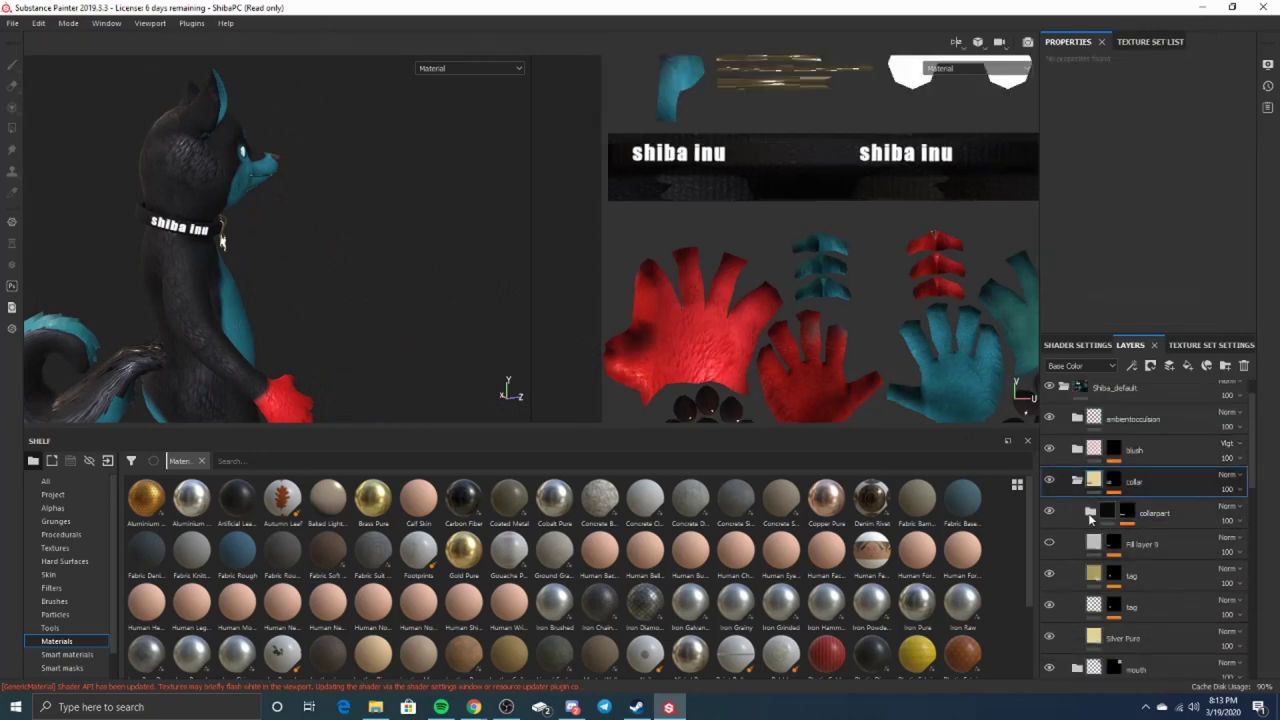
click(1090, 511)
scroll(1143, 531, down, 1)
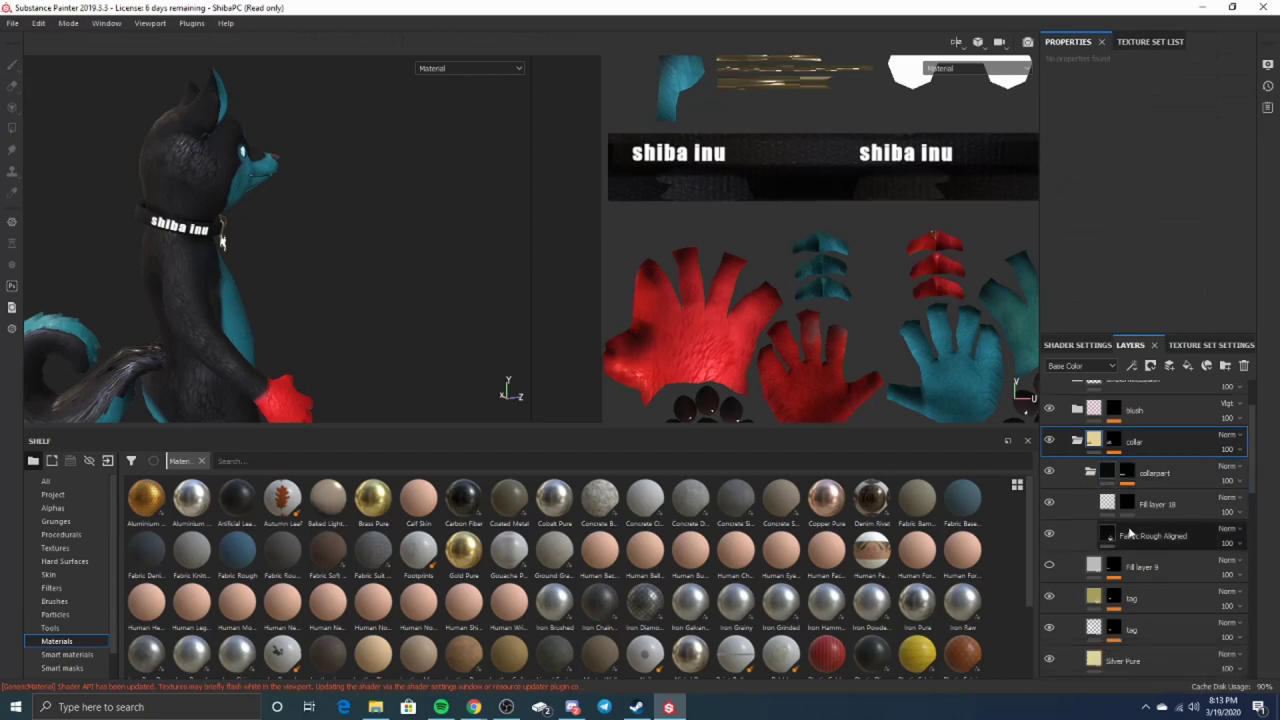
Check what Fill layer 18 controls by toggling its visibility, and clear the "shiba inu" collar lettering from its mask.
click(1165, 508)
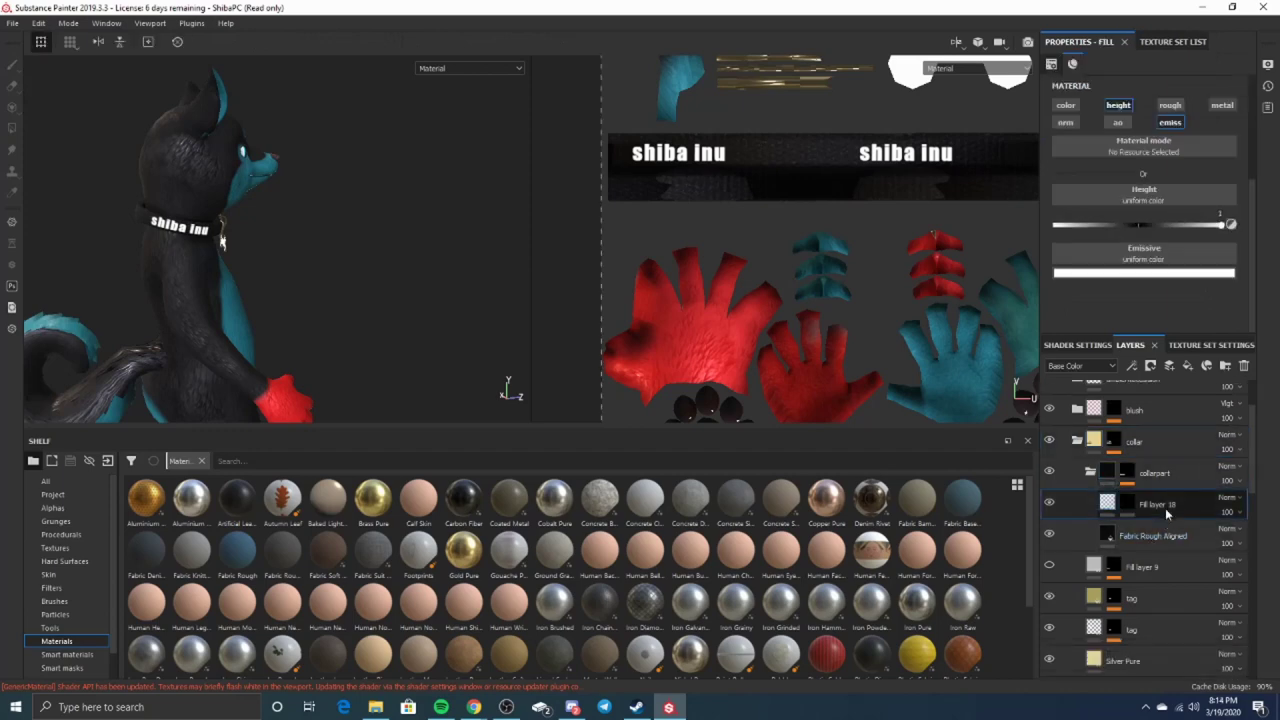
click(1051, 505)
click(1051, 505)
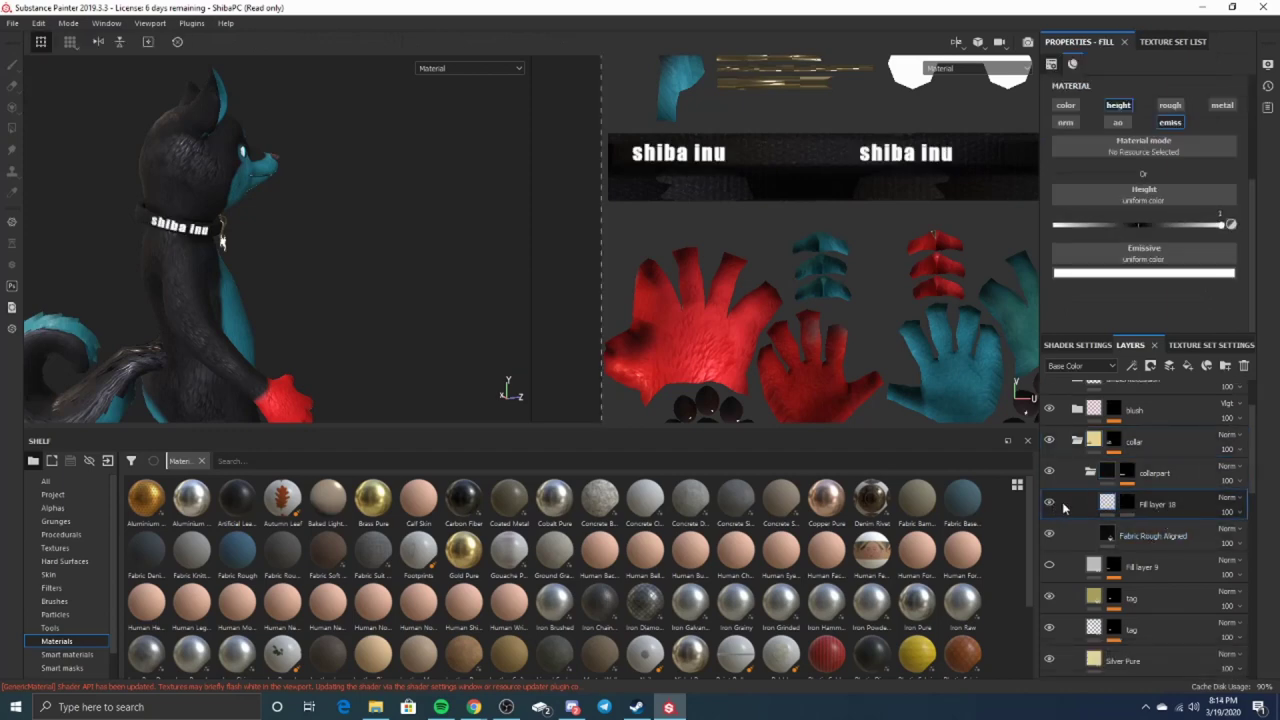
right_click(1157, 503)
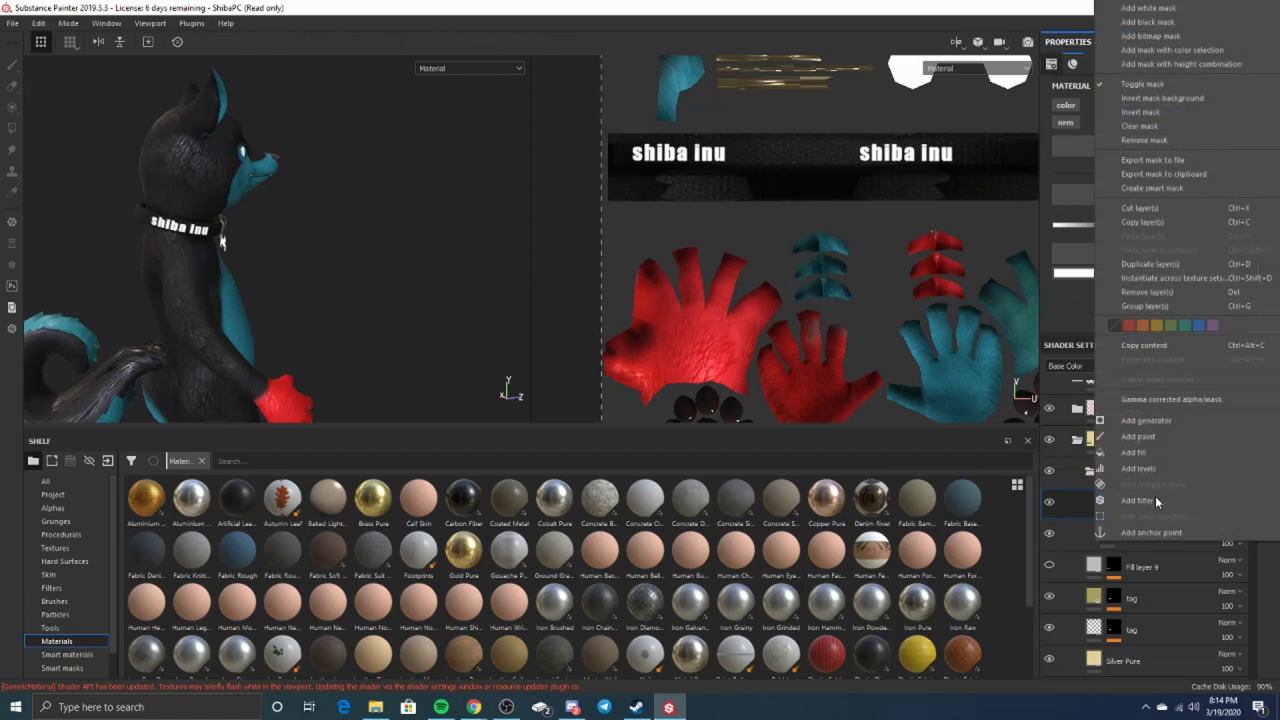
click(1162, 36)
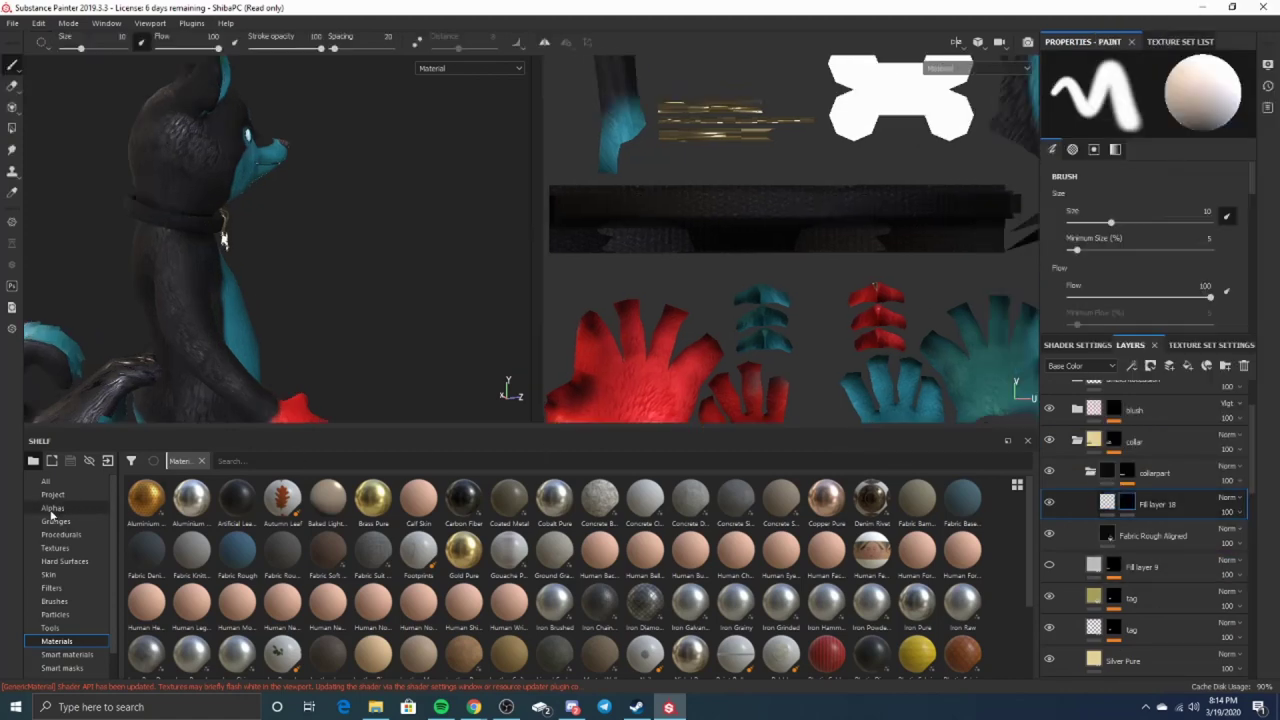
Search the shelf's alphas for "fonts" and load Font Black Ops One as the brush alpha.
click(52, 508)
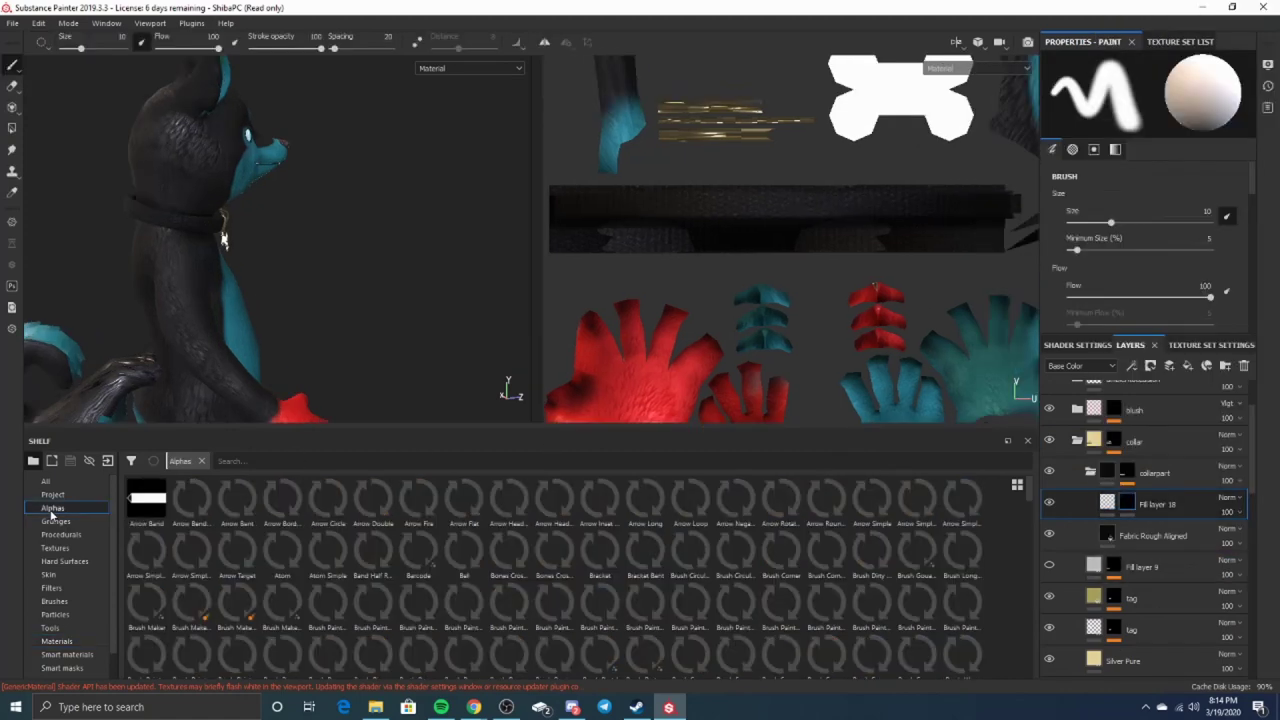
text(fonts)
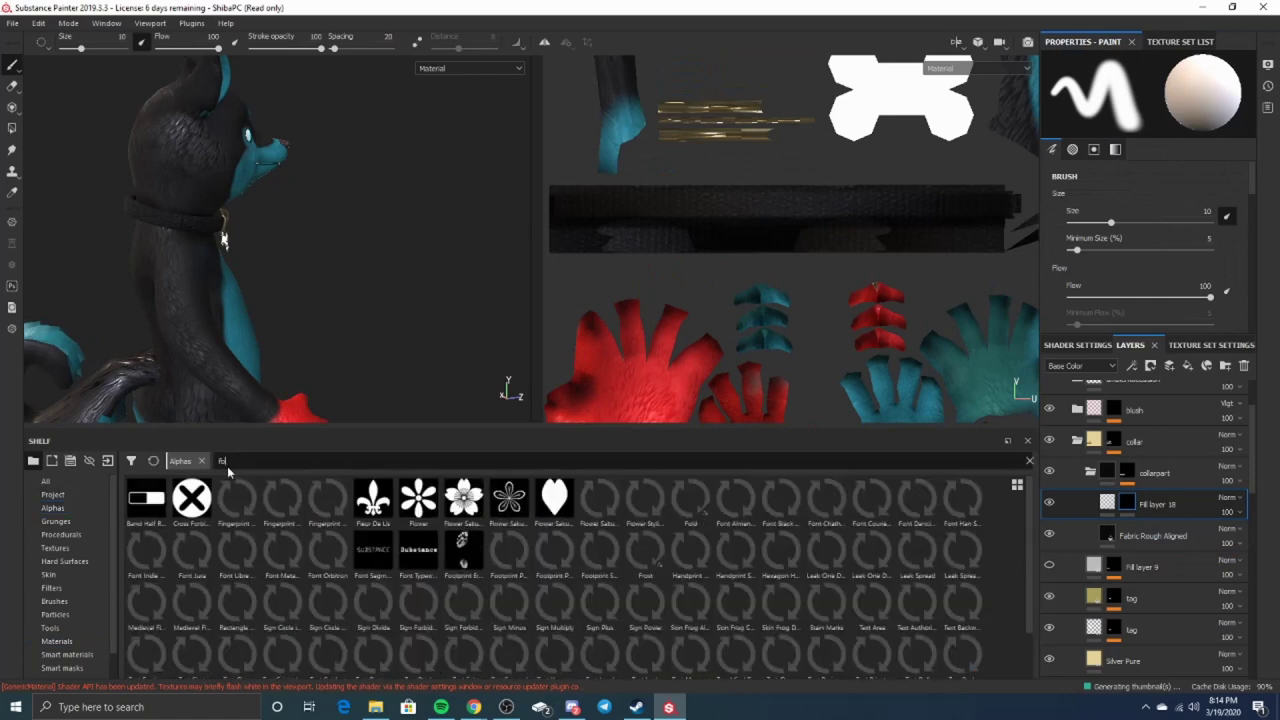
mouse_move(457, 576)
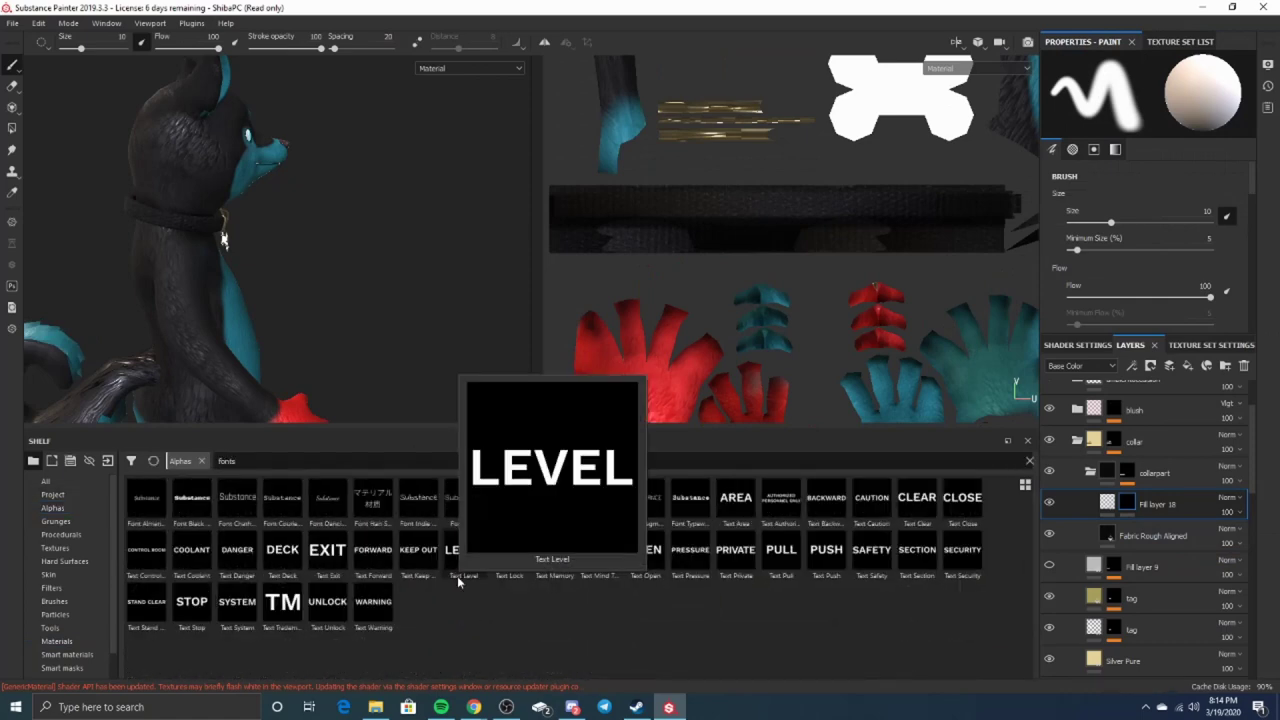
click(192, 503)
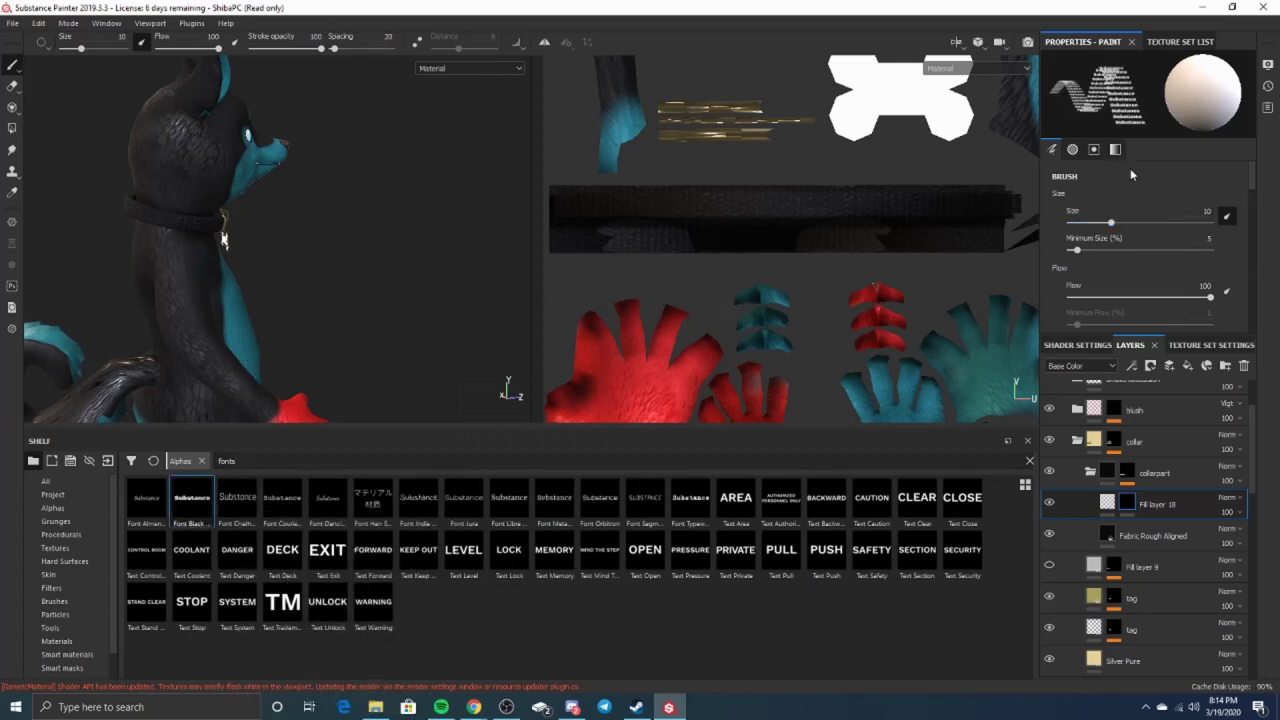
Set the font alpha's text to "Tutorial Shiba" and its text size to 0.13.
scroll(1140, 180, down, 6)
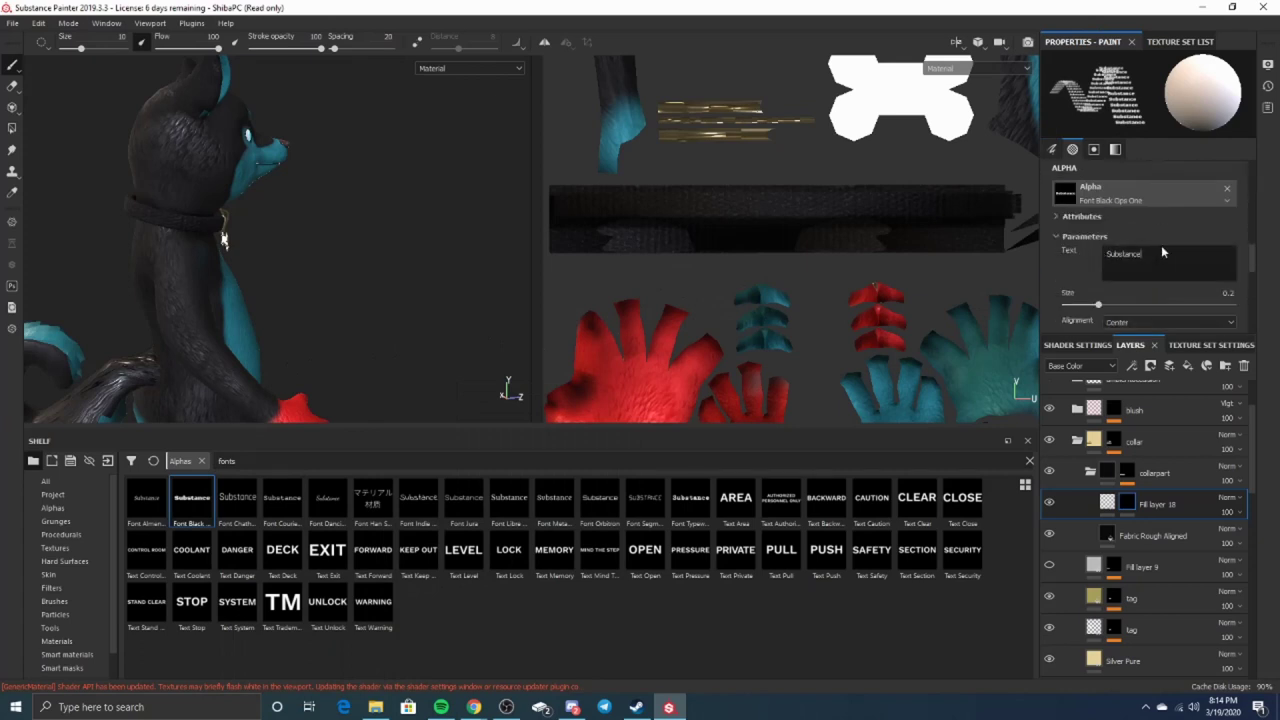
key(BackSpace)
key(BackSpace)
key(BackSpace)
key(BackSpace)
key(BackSpace)
key(BackSpace)
key(BackSpace)
key(BackSpace)
key(BackSpace)
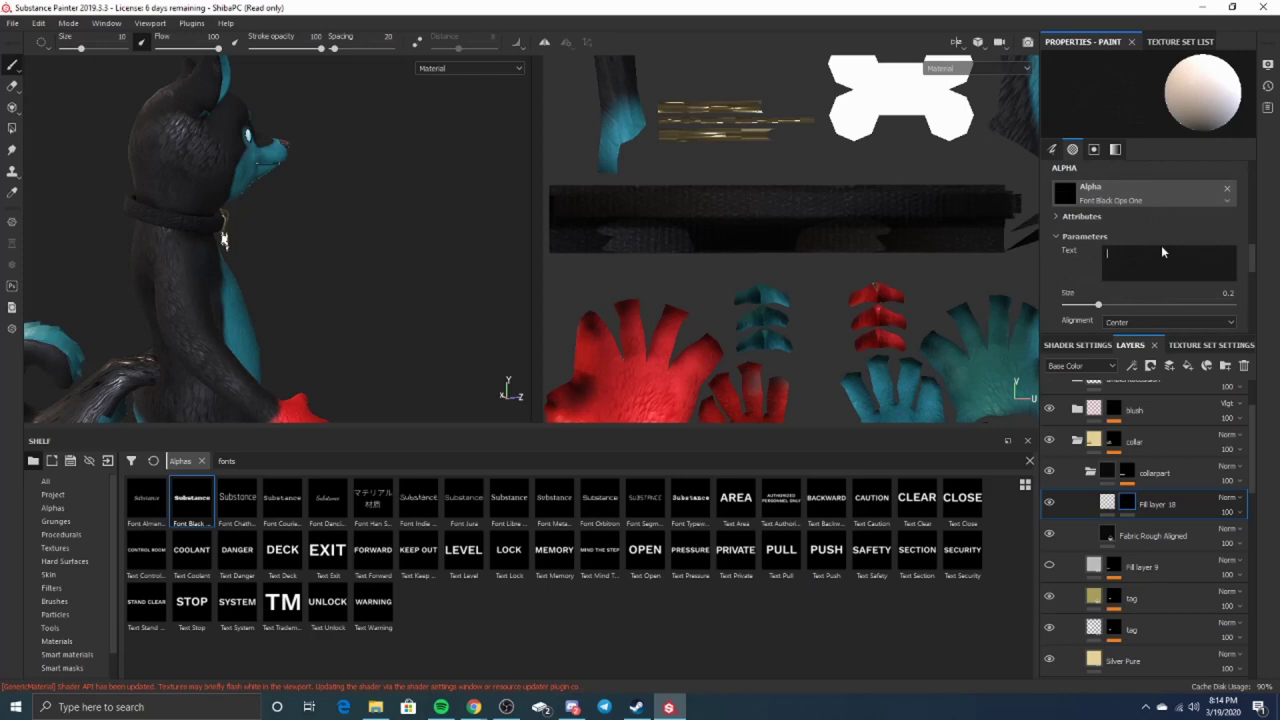
text(Tutorial Shiba)
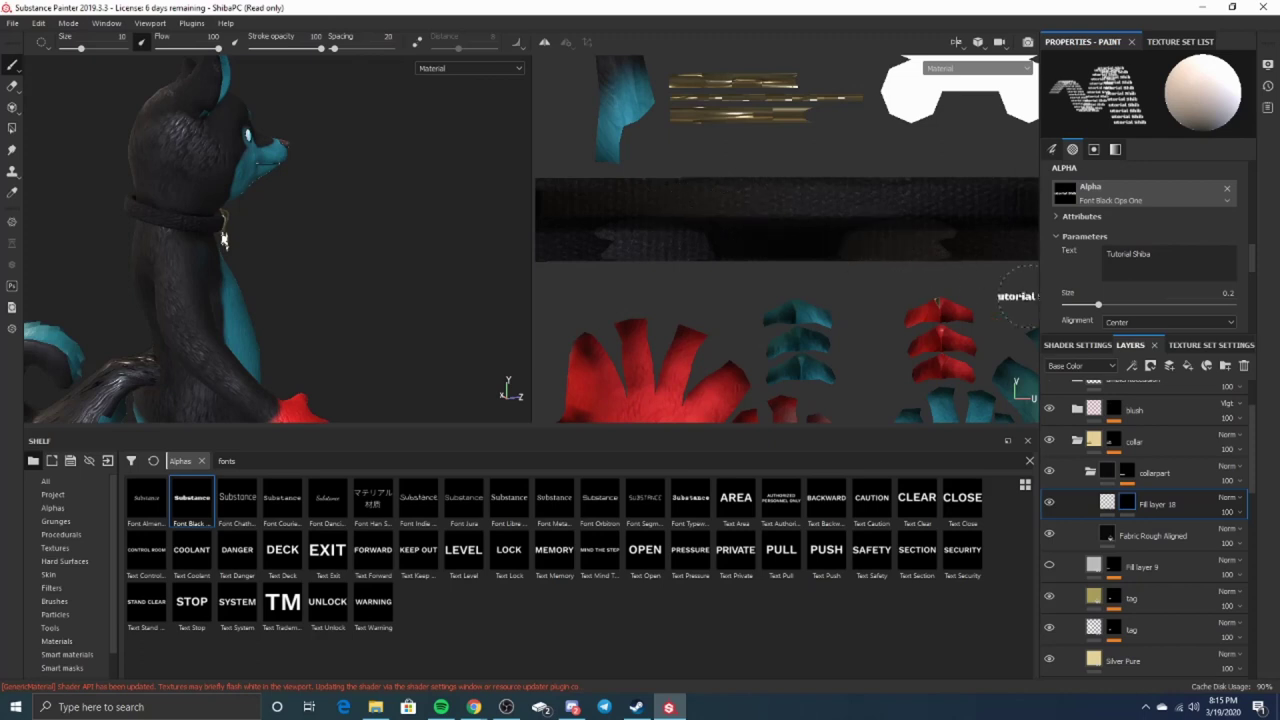
drag(1096, 307, 1087, 307)
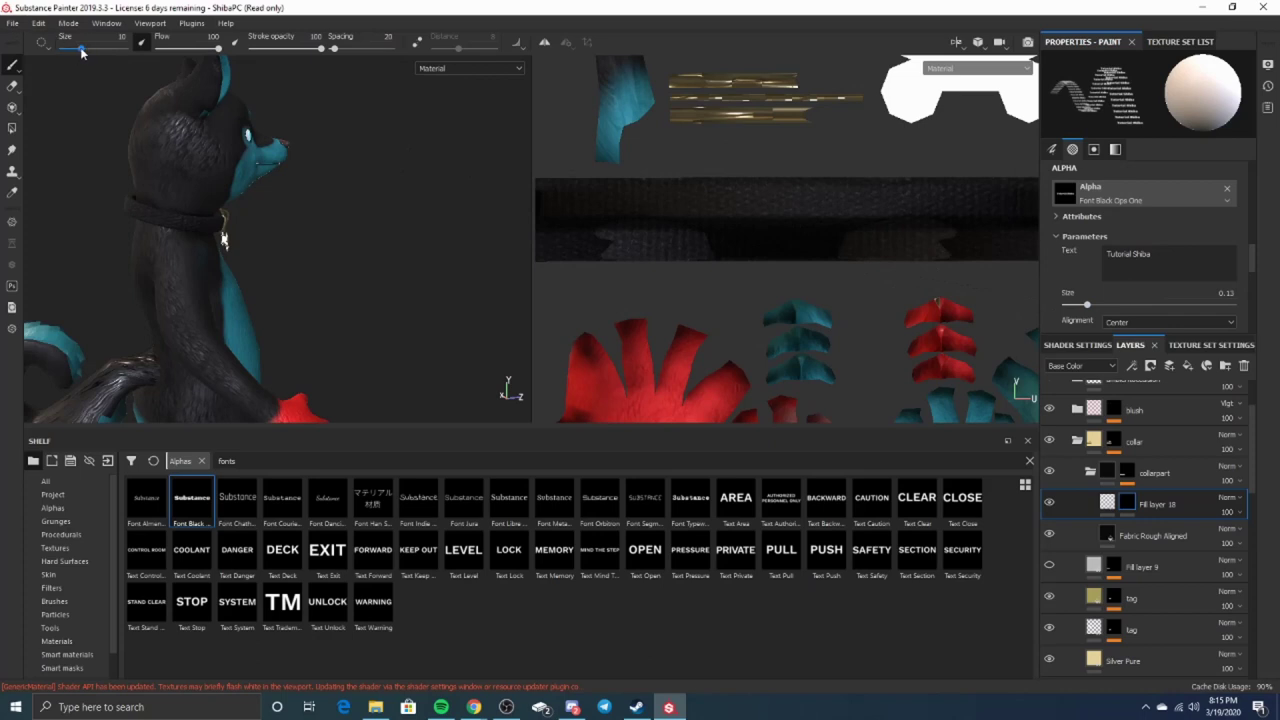
Try stamping the text on the collar strip of the UV layout at brush size 23.45, and undo it.
drag(82, 53, 91, 49)
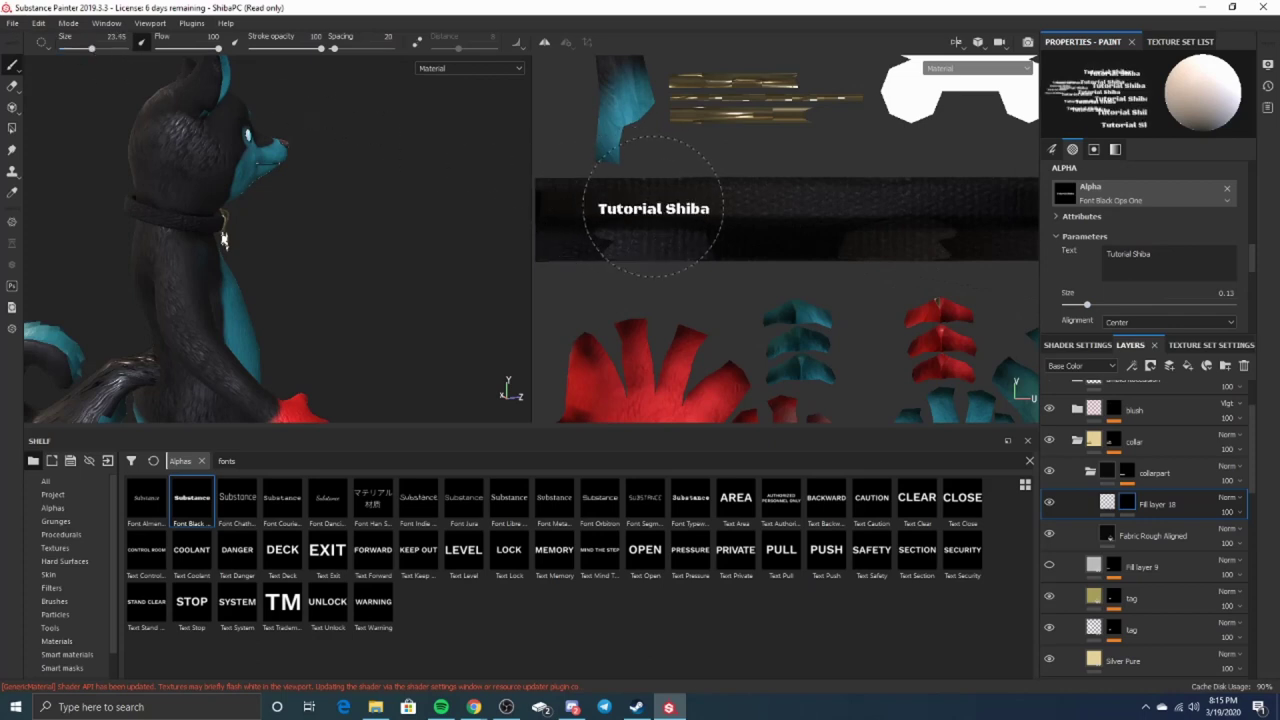
click(657, 203)
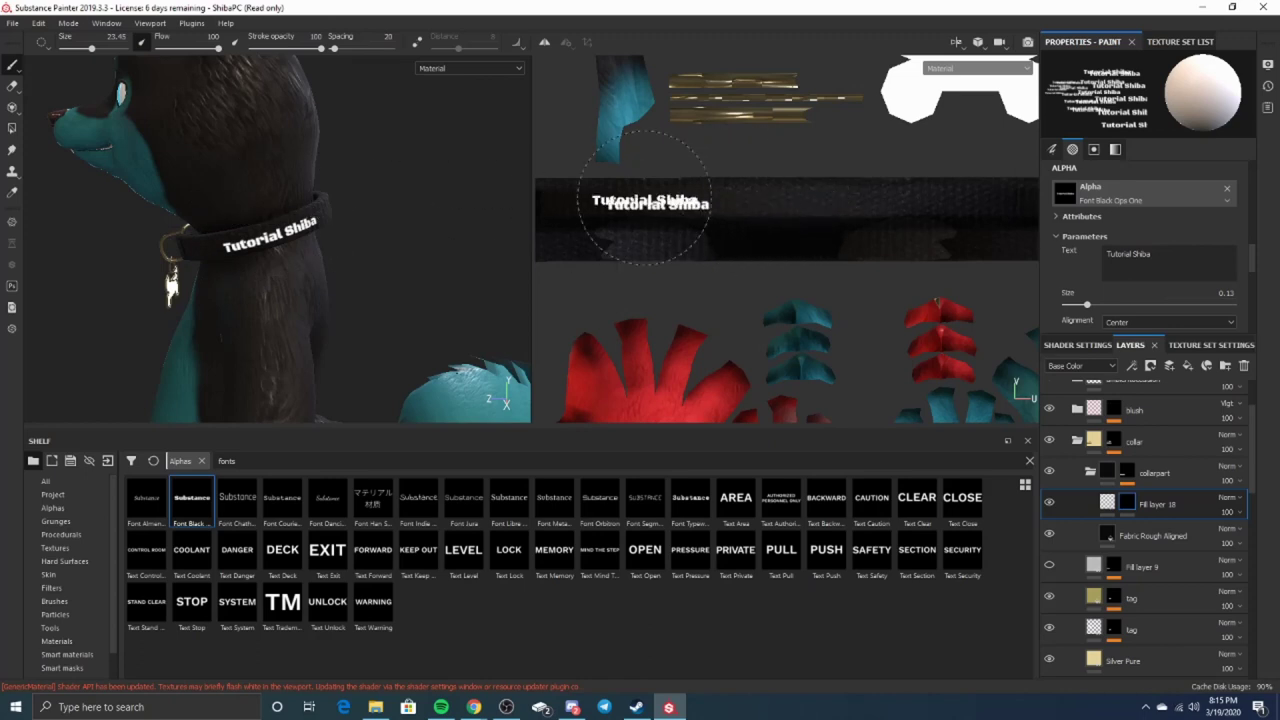
key(ctrl+z)
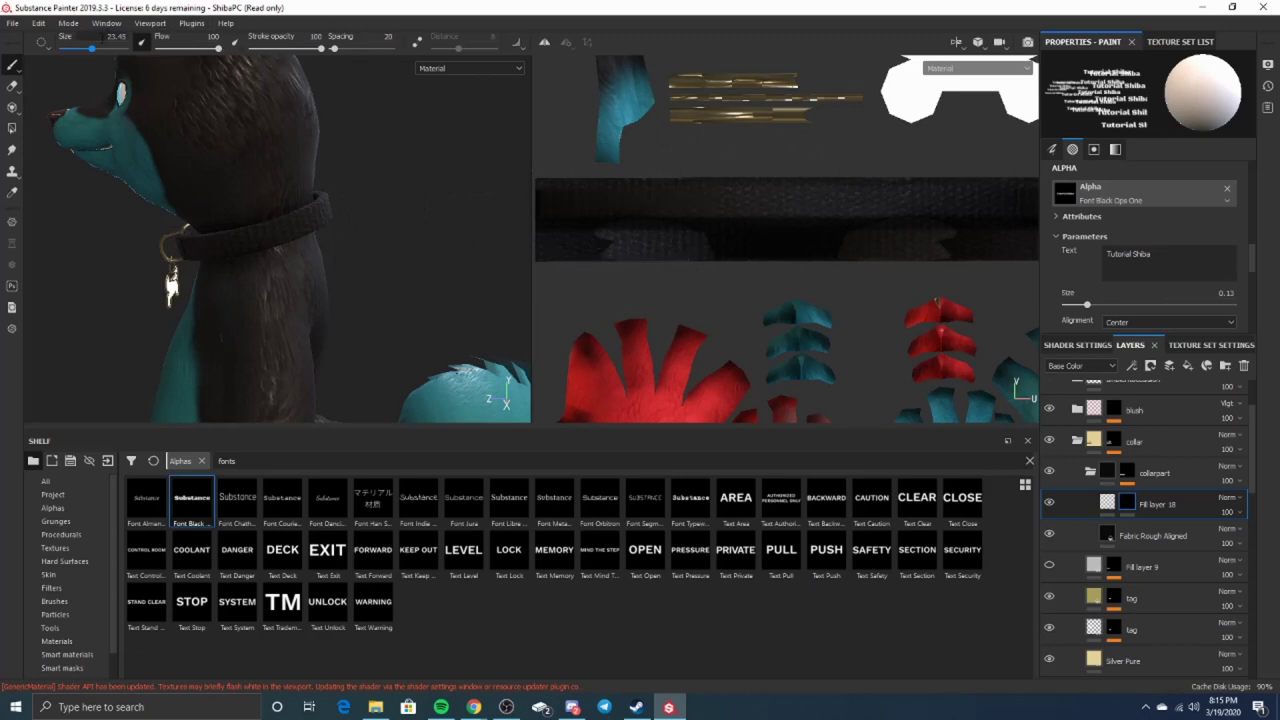
Stamp "Tutorial Shiba" on the collar strip in the UV layout with the brush size at 37.28, and check the collar in 3D.
drag(92, 52, 103, 49)
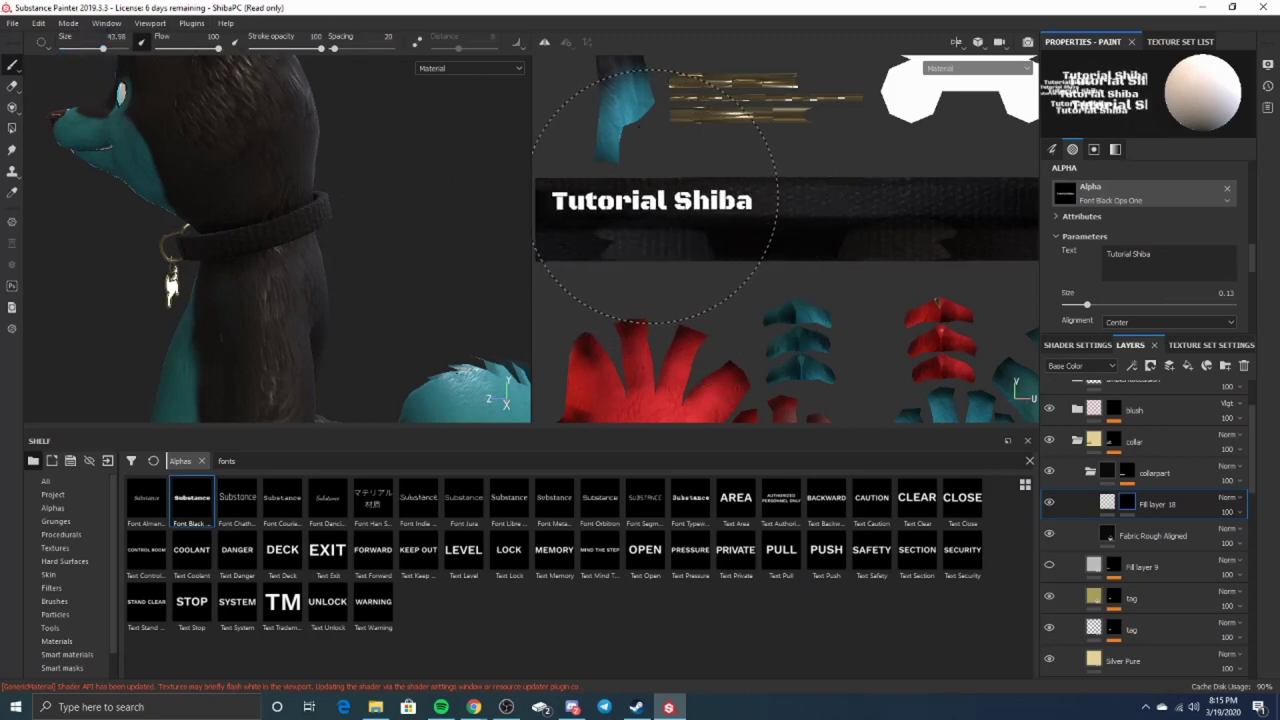
mouse_move(300, 214)
alt+mouse_down()
mouse_move(436, 211)
mouse_move(273, 252)
alt+mouse_up()
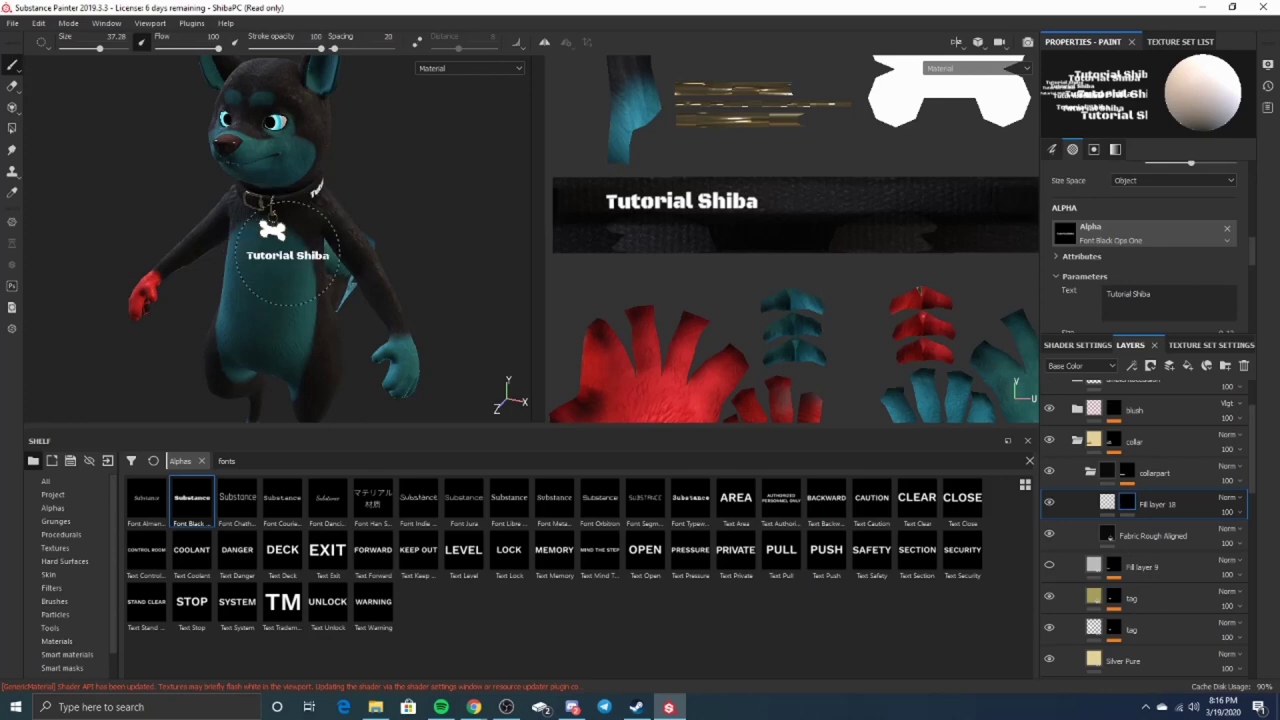
Open the texture export settings and browse to the Shiba-stuff folder for the export location.
click(8, 22)
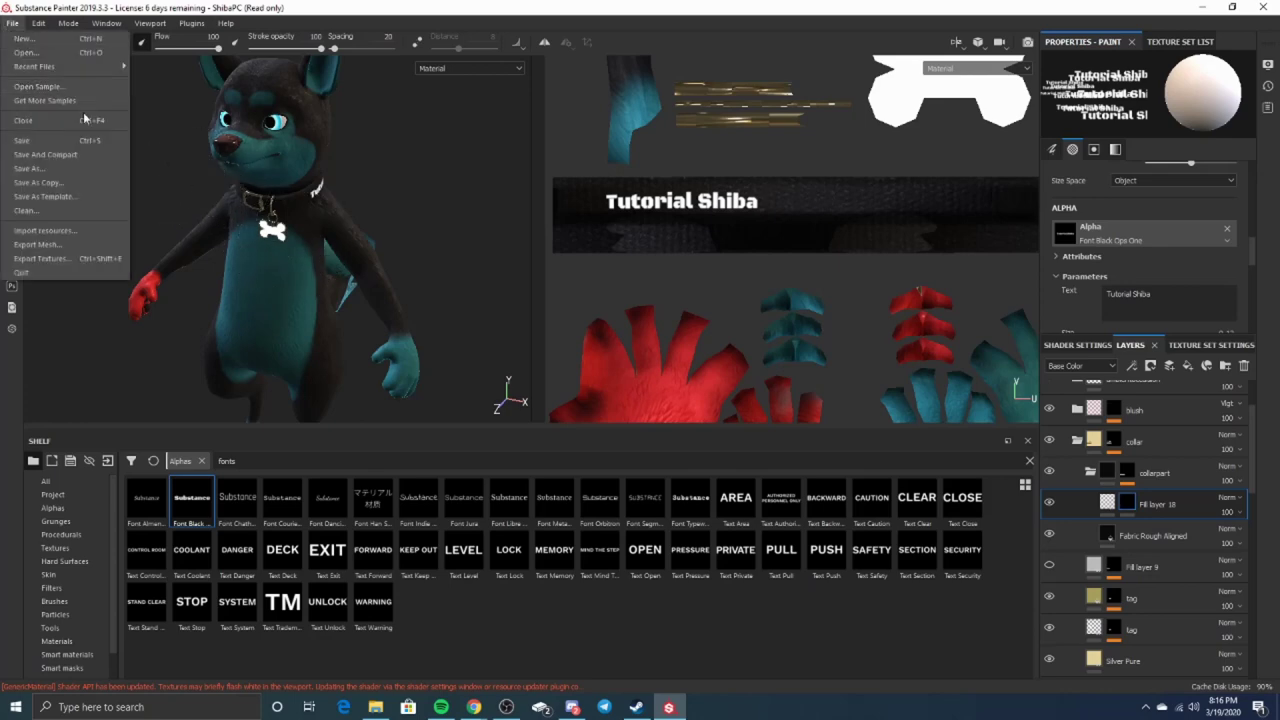
click(40, 258)
click(438, 160)
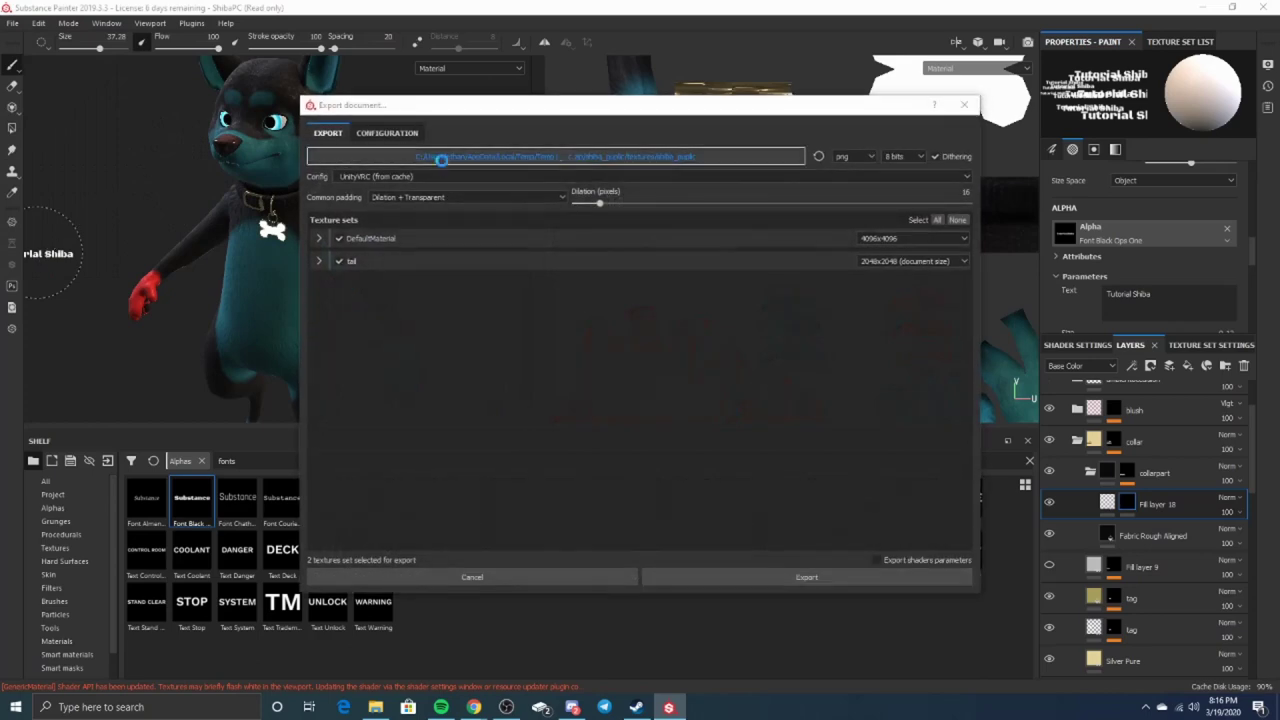
click(362, 241)
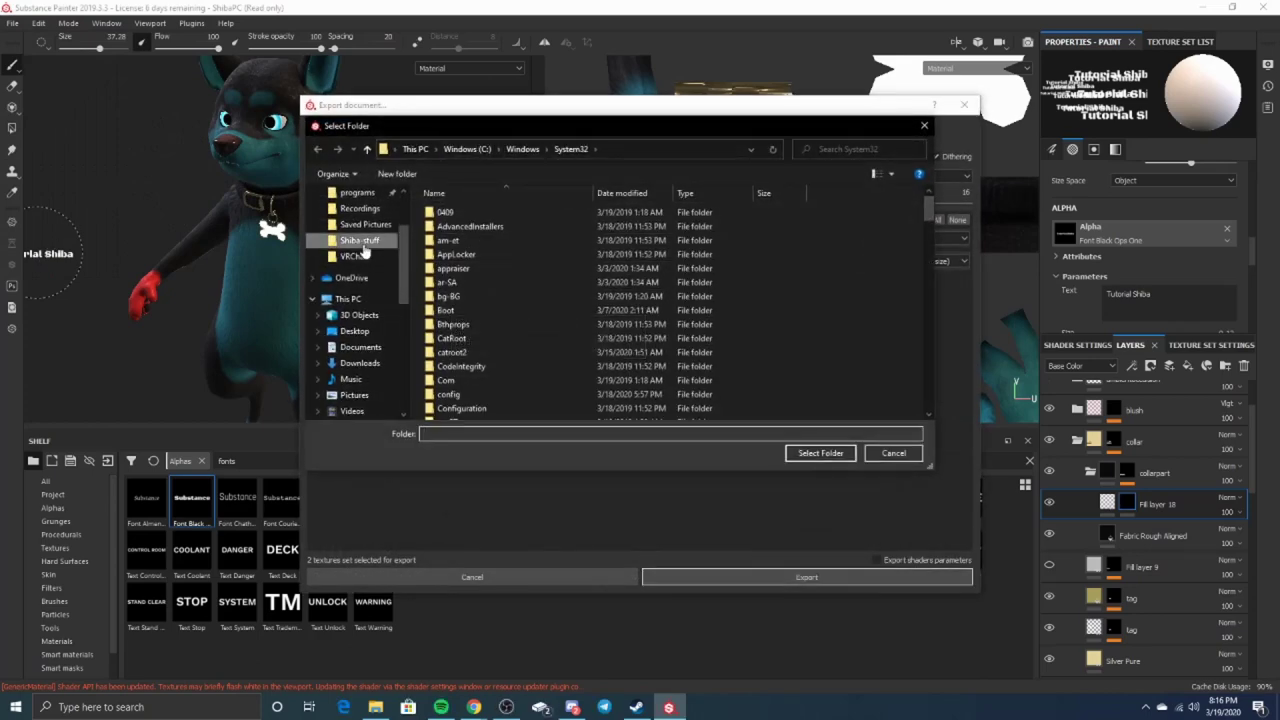
Create a folder named Shiba-tutorial in Shiba-stuff, choose it as the destination, and export both texture sets as PNG.
right_click(628, 310)
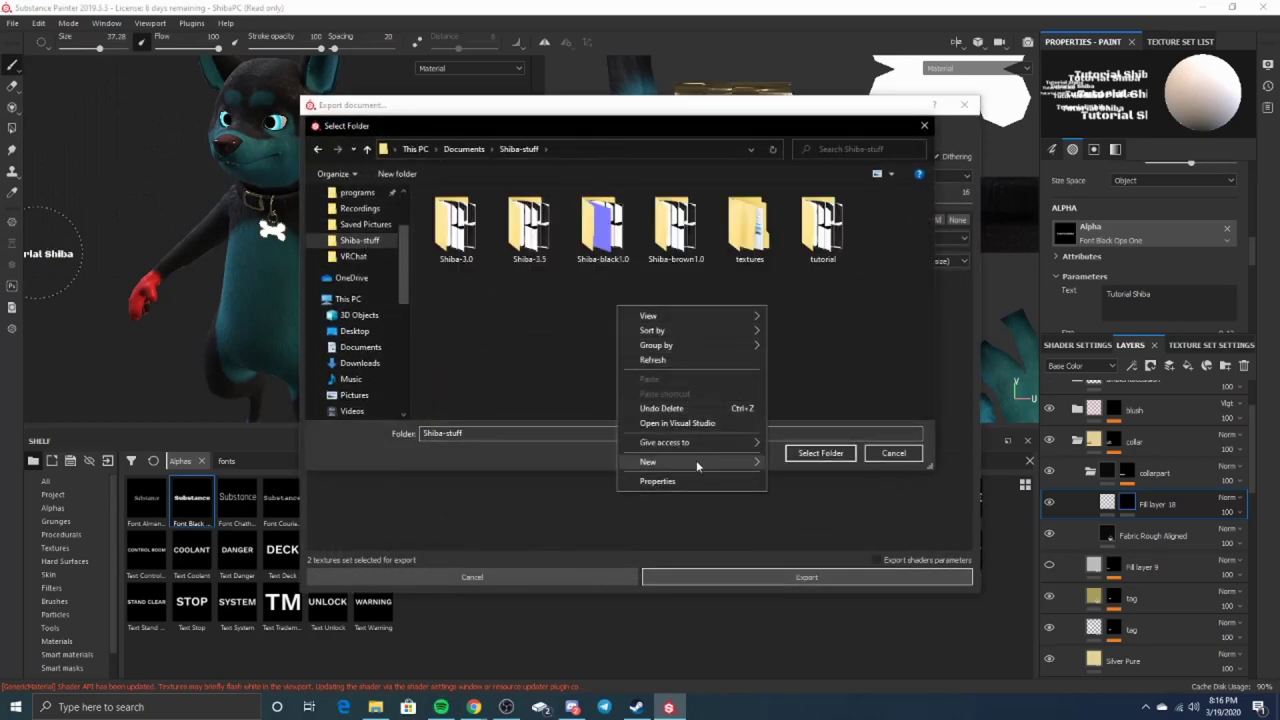
mouse_move(700, 463)
click(790, 463)
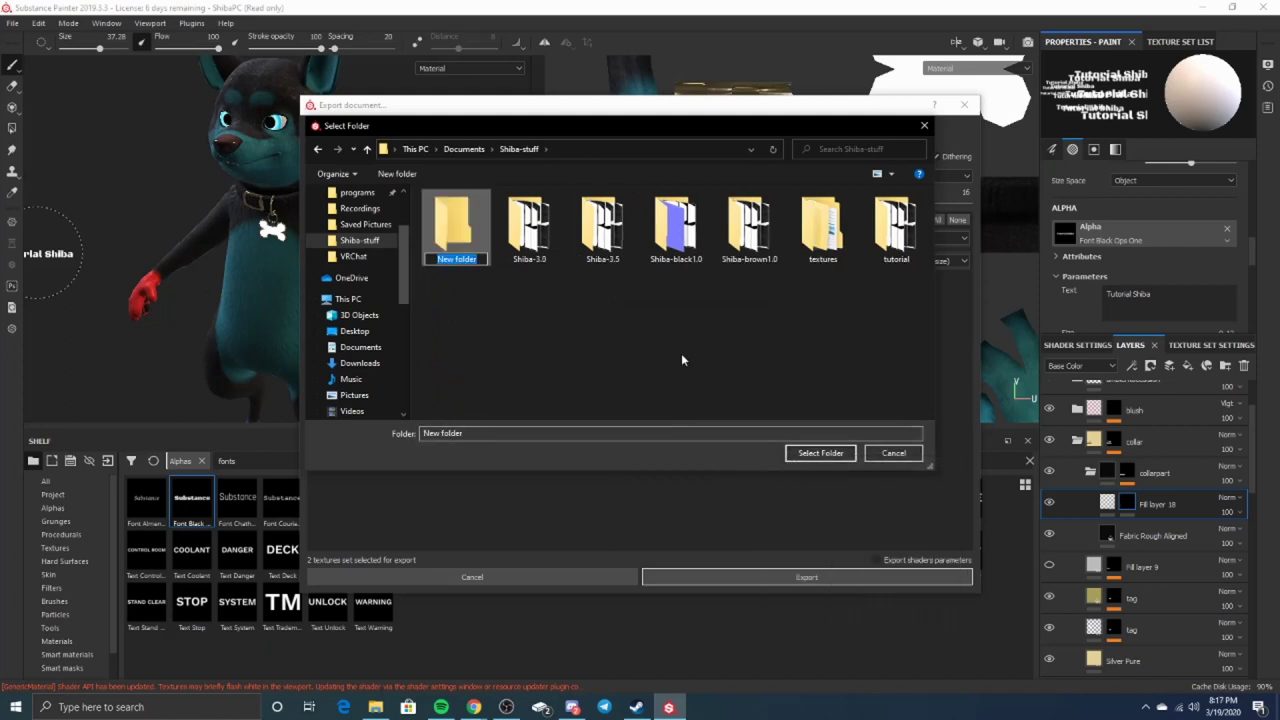
text(Shiba-tutorial)
key(Return)
key(Return)
click(821, 457)
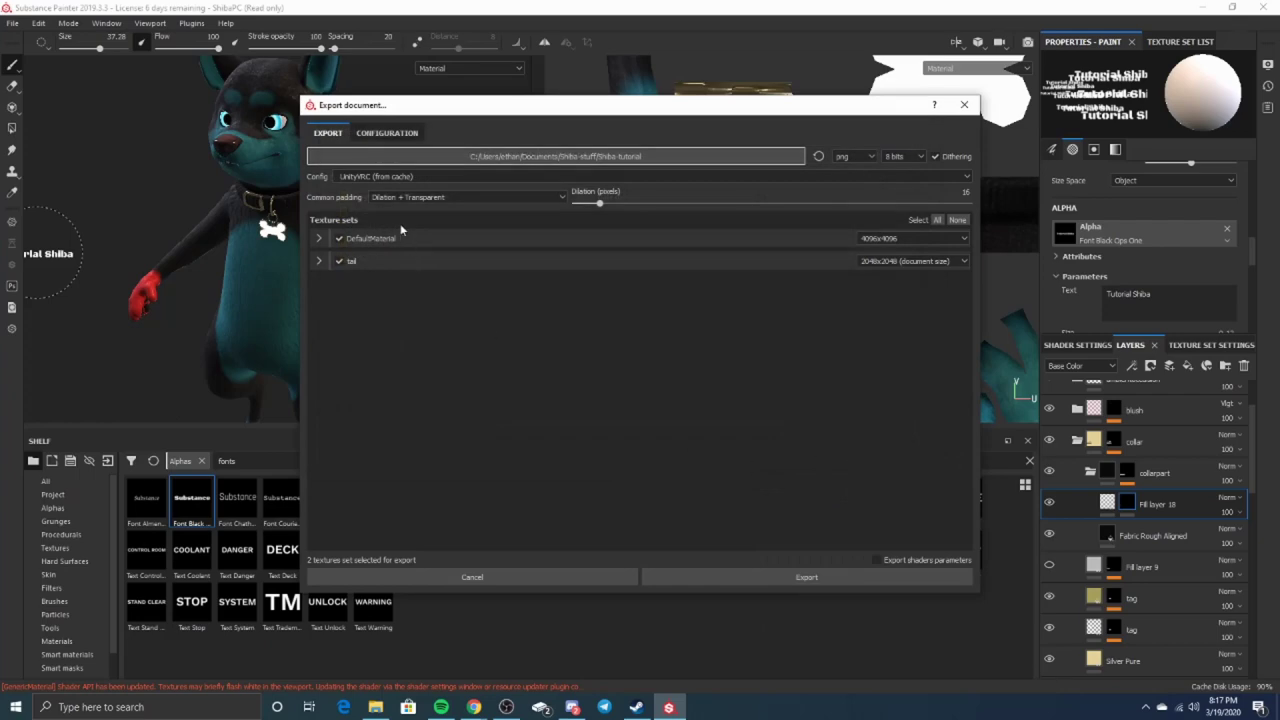
click(785, 576)
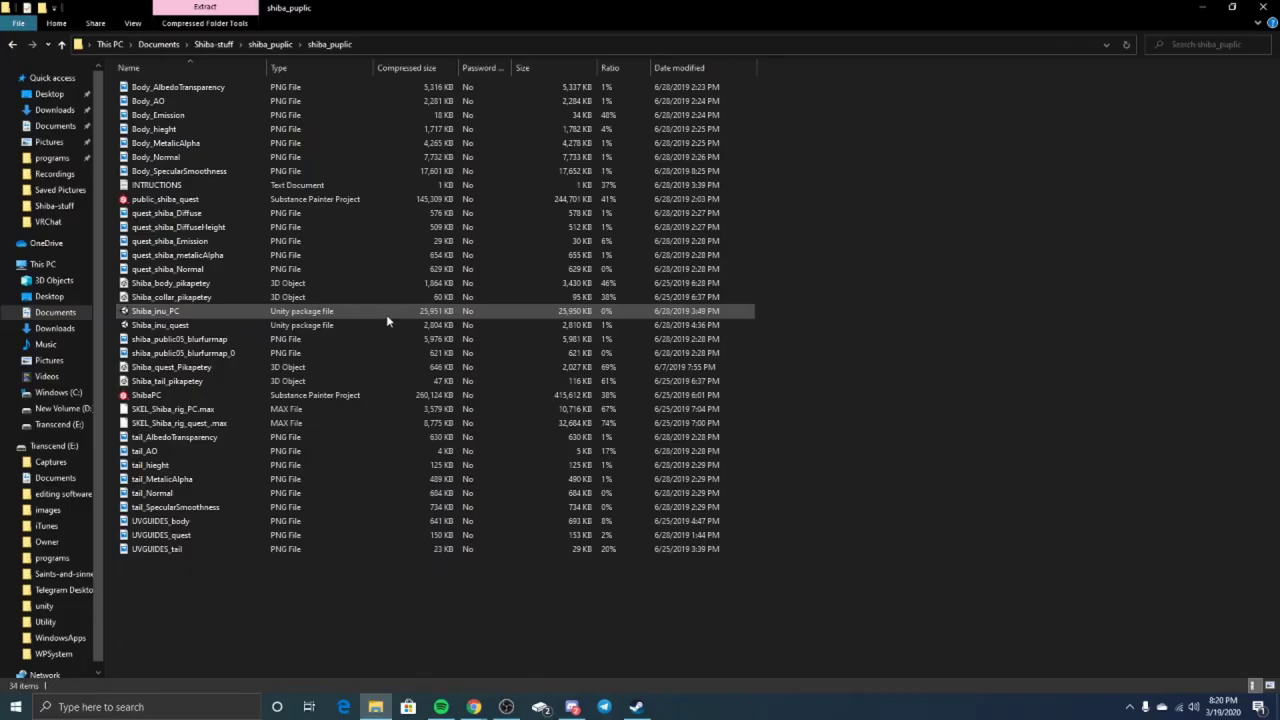
Open the Shiba_inu_PC package from File Explorer in Unity and create a new 3D project named Shiba-tutorial2.
click(171, 314)
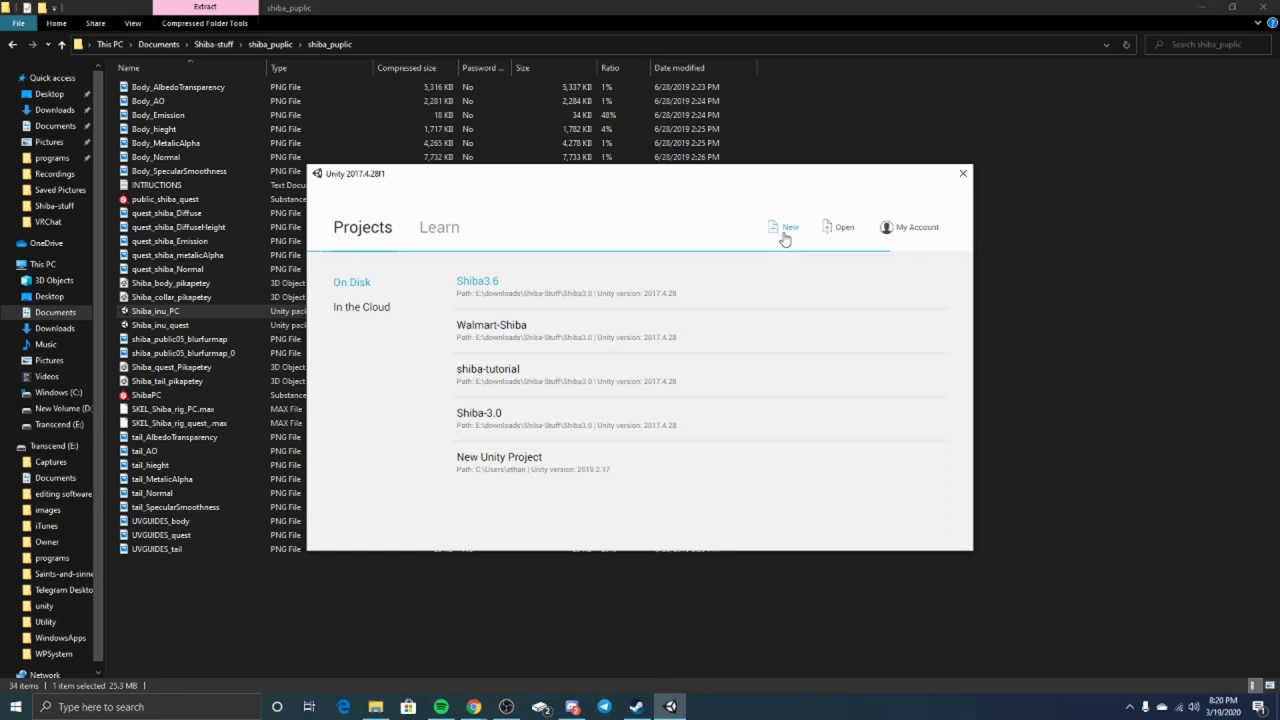
click(785, 236)
drag(504, 324, 405, 333)
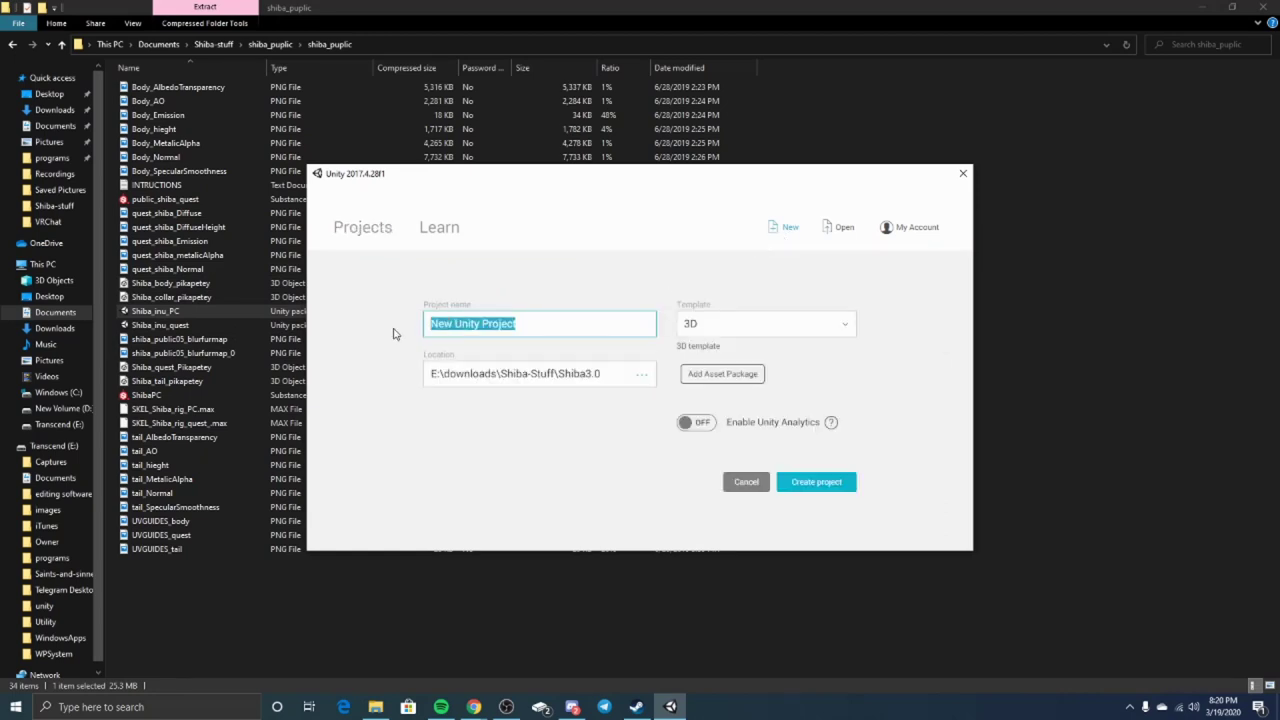
key(BackSpace)
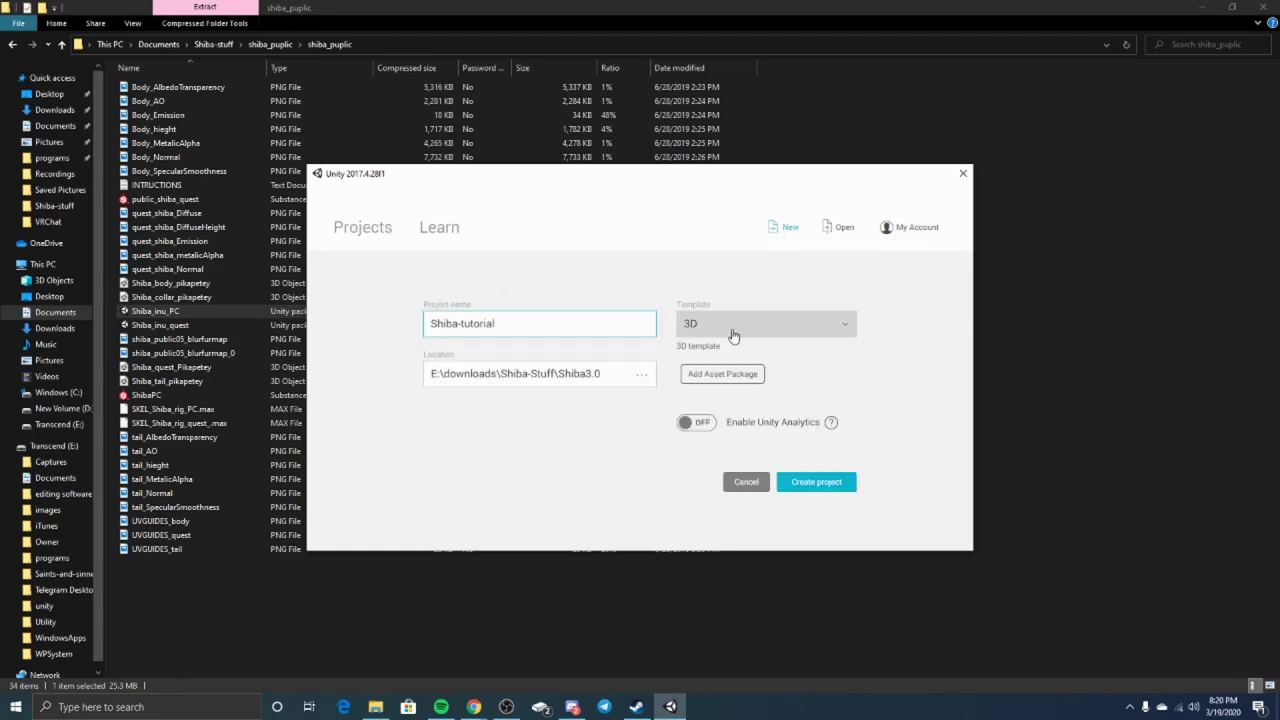
click(822, 484)
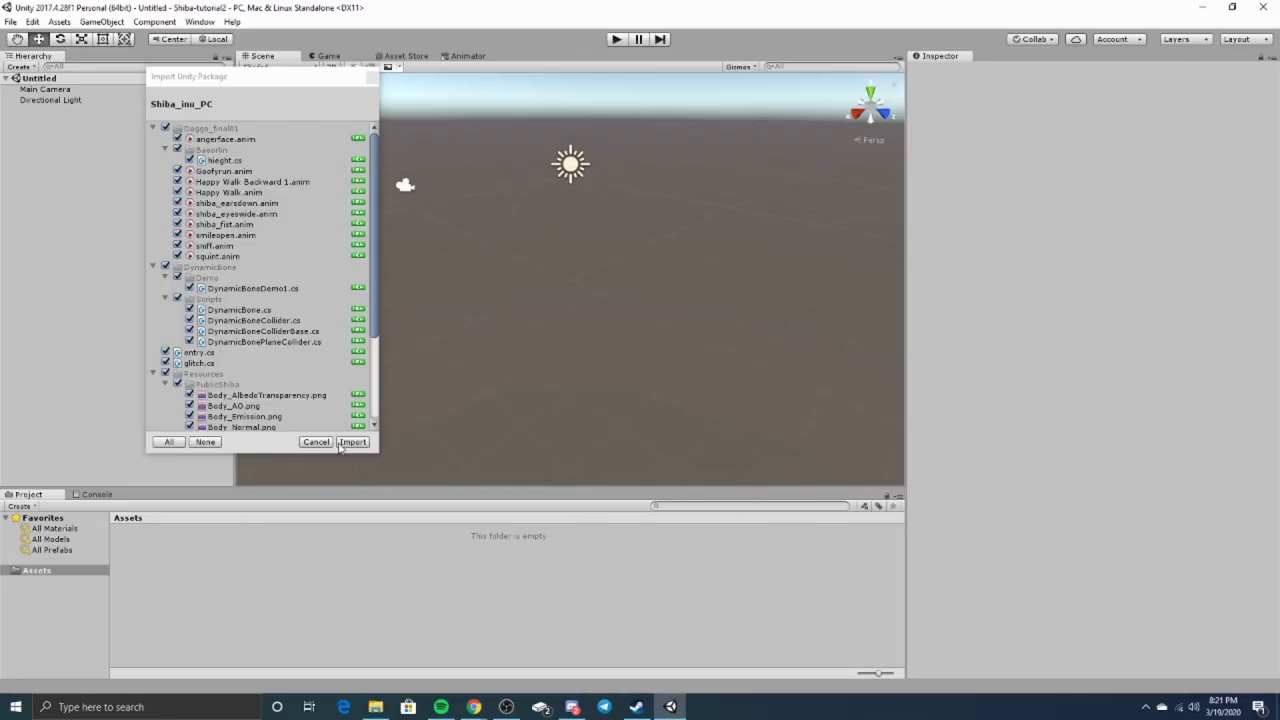
Import all Shiba_inu_PC package items into the project and open the PublicShiba folder inside Resources.
click(340, 443)
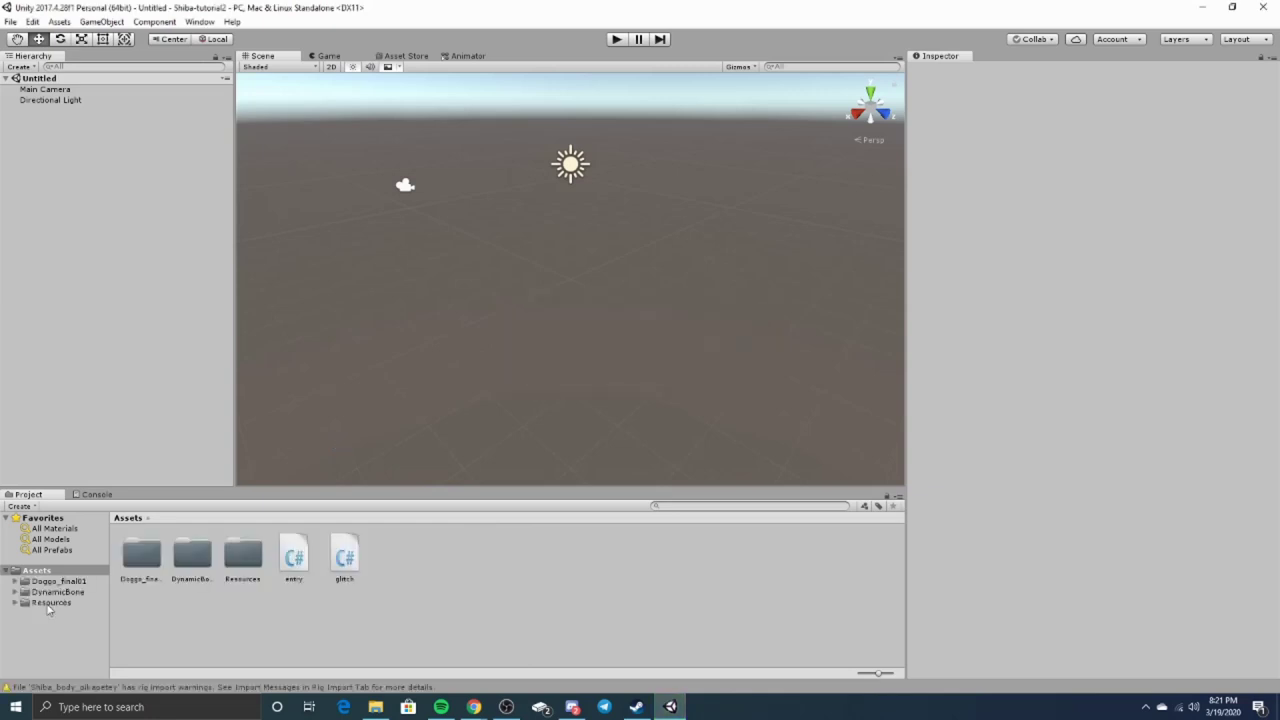
click(48, 603)
double_click(143, 556)
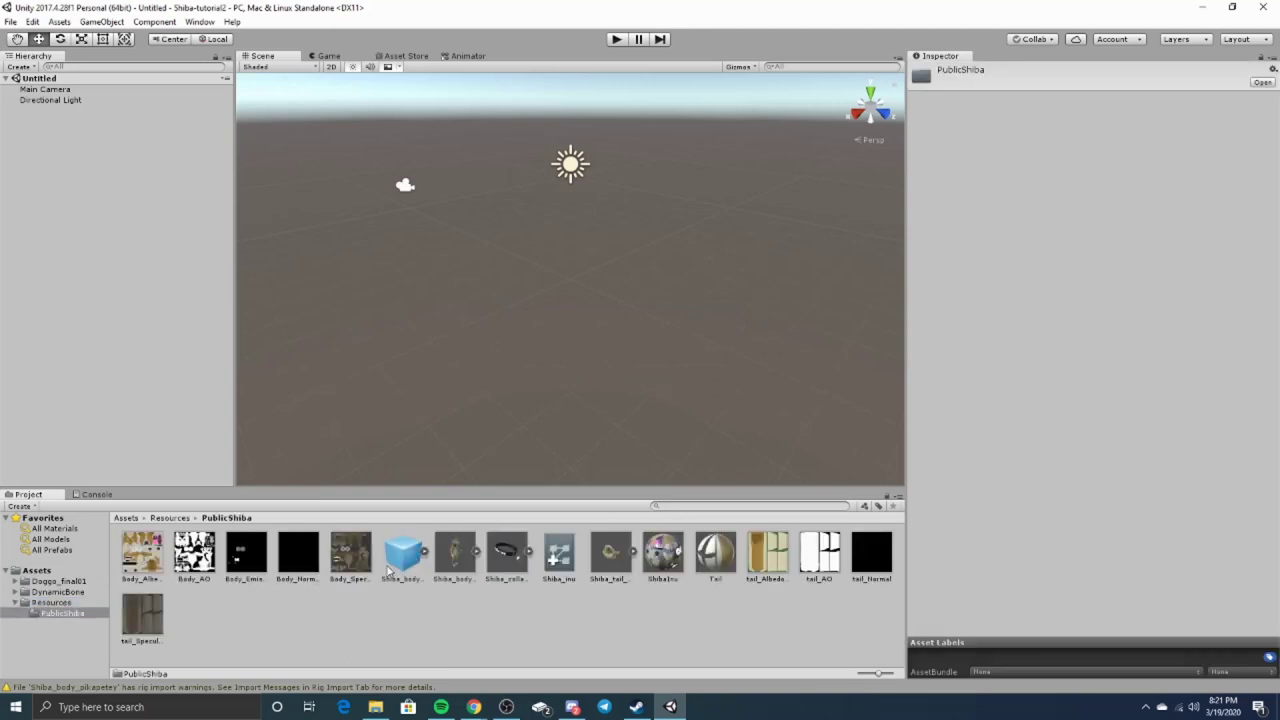
Add the Shiba_body_pikapetey prefab from the PublicShiba folder to the scene hierarchy and clear the selection.
drag(404, 567, 50, 116)
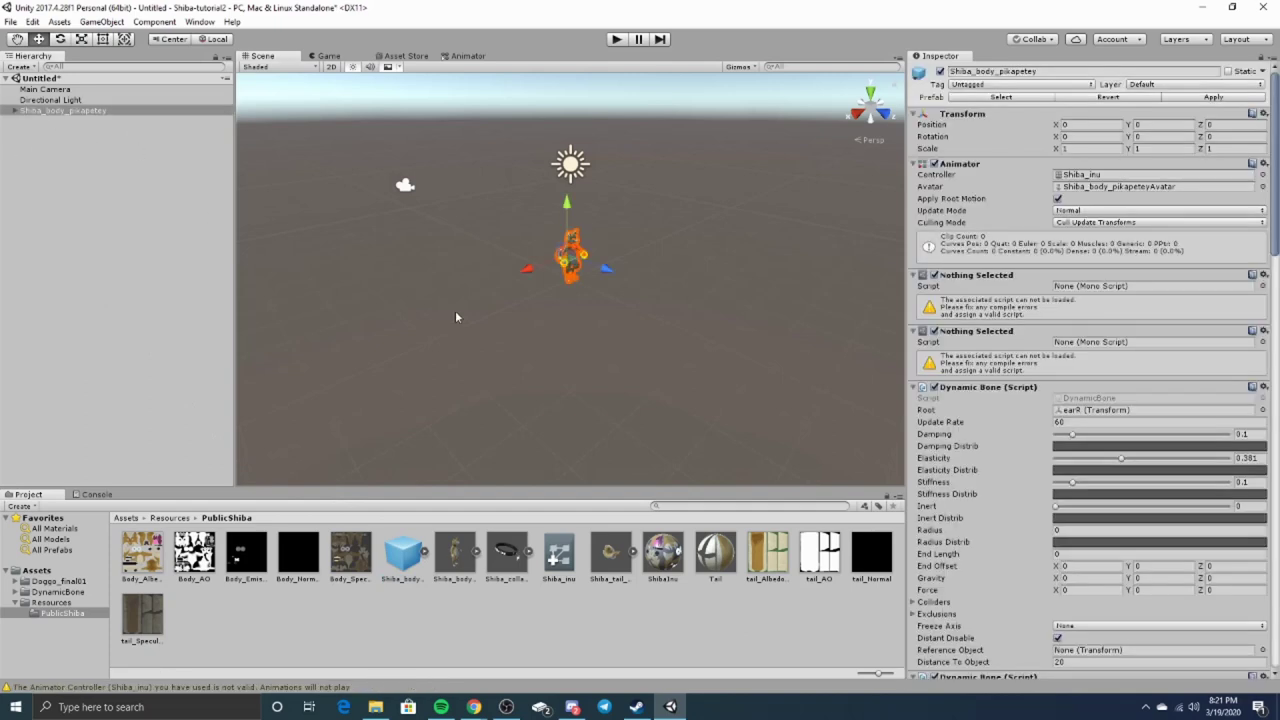
scroll(455, 317, up, 8)
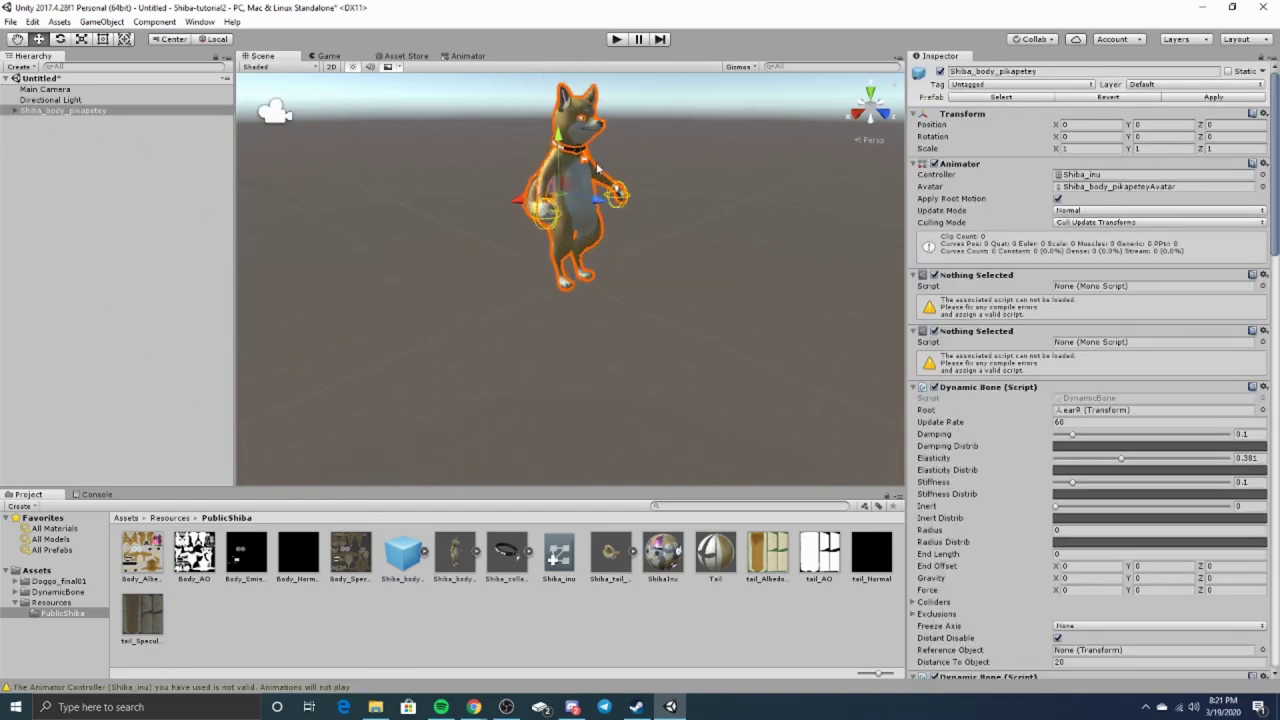
middle_drag(612, 142, 592, 180)
alt+drag(592, 180, 401, 221)
click(583, 187)
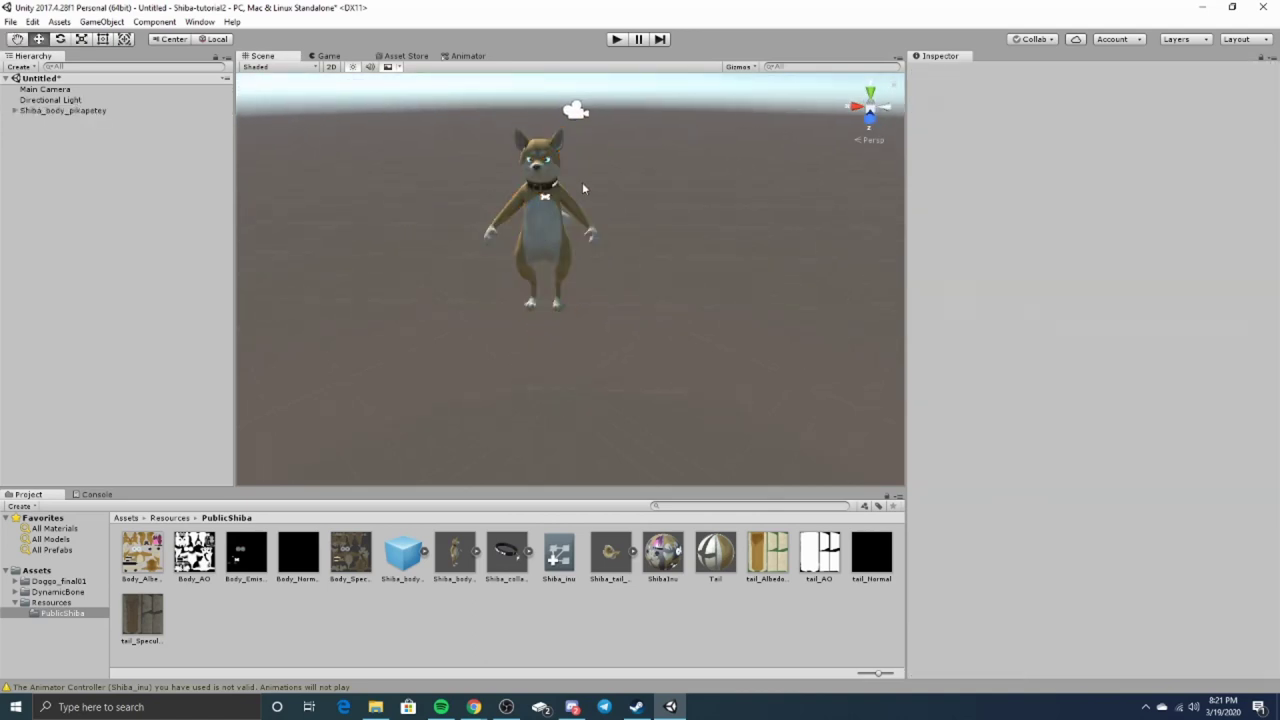
scroll(581, 188, up, 3)
middle_drag(567, 181, 585, 234)
alt+drag(631, 208, 549, 210)
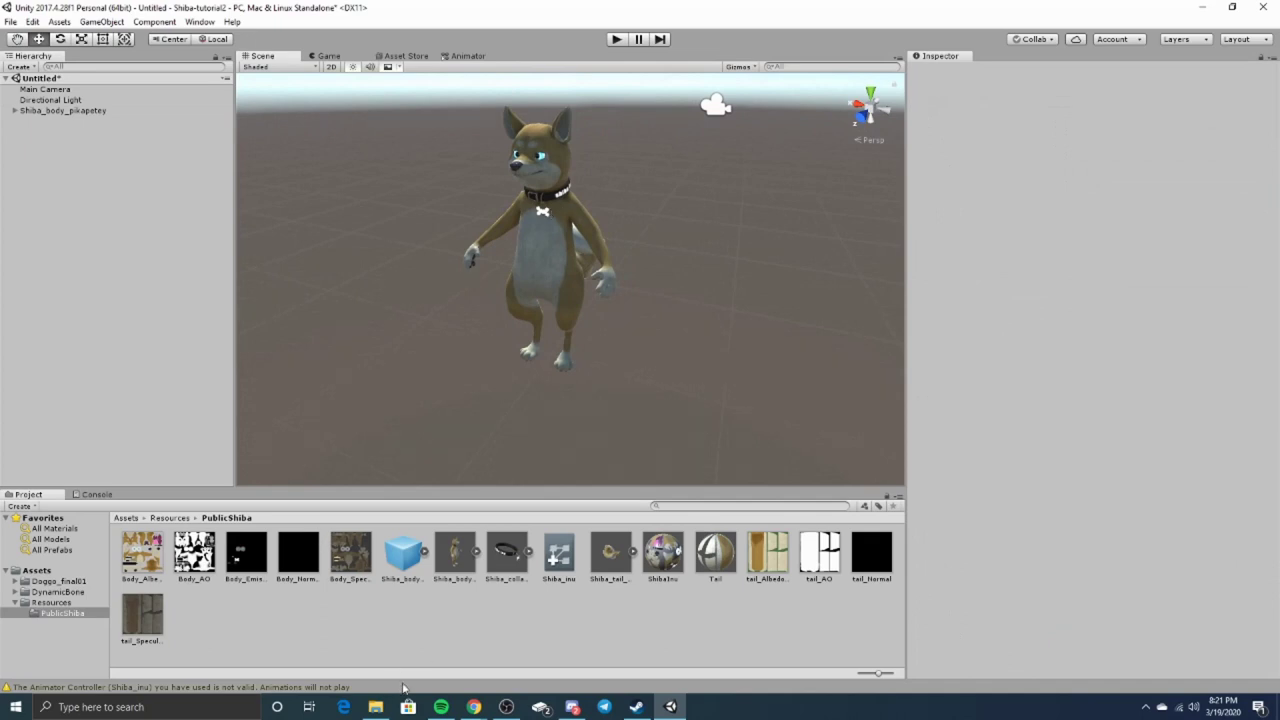
Switch to File Explorer, open the Shiba-tutorial folder in Shiba-stuff, and shrink the window so Unity's project assets stay reachable.
click(375, 707)
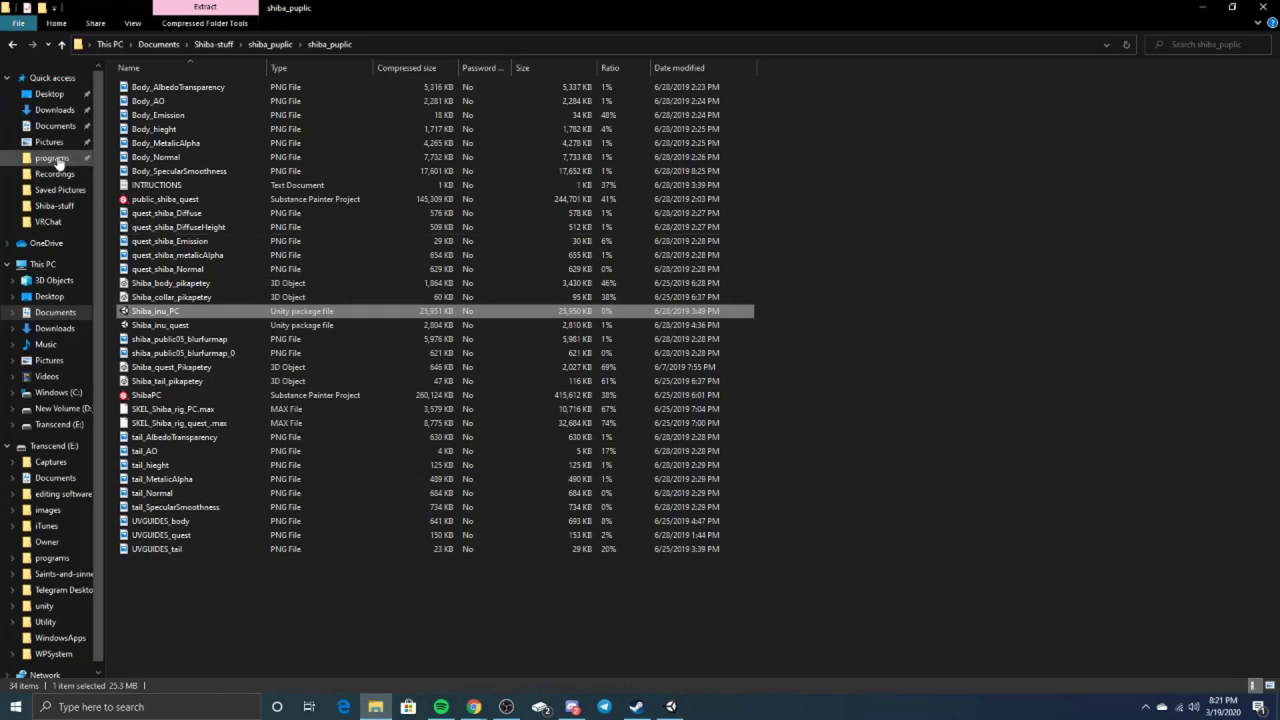
click(54, 205)
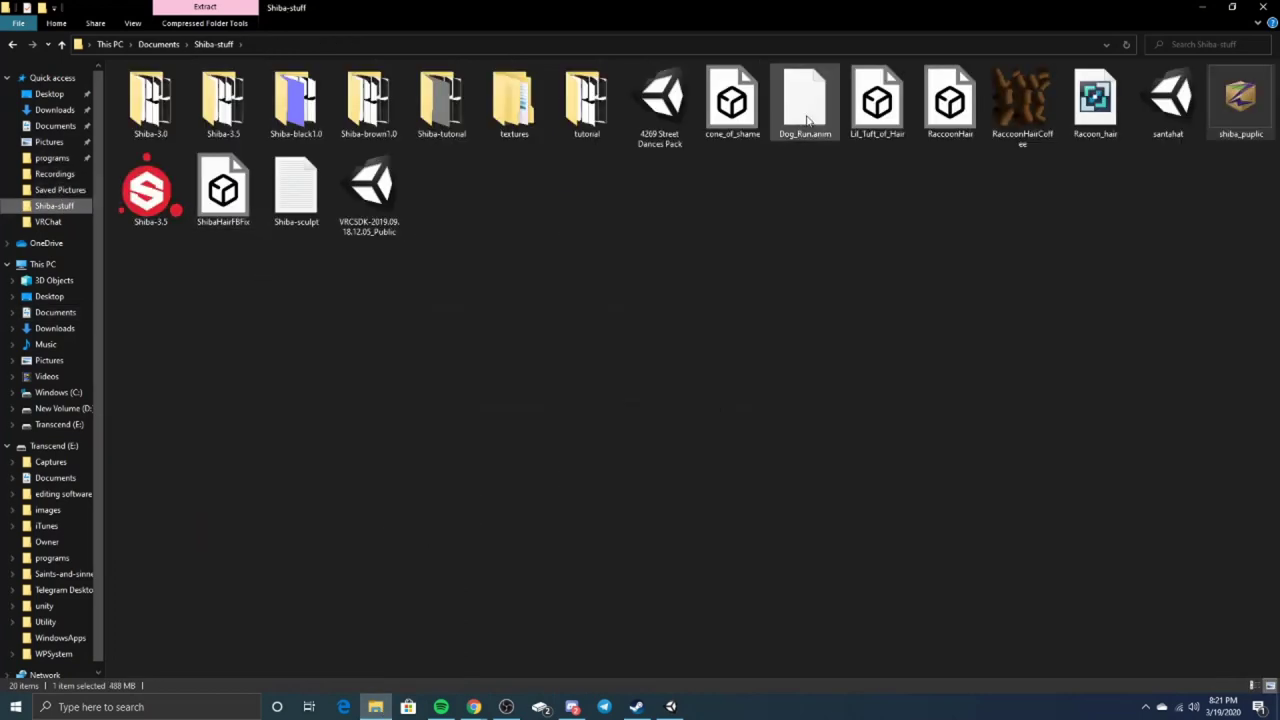
double_click(458, 119)
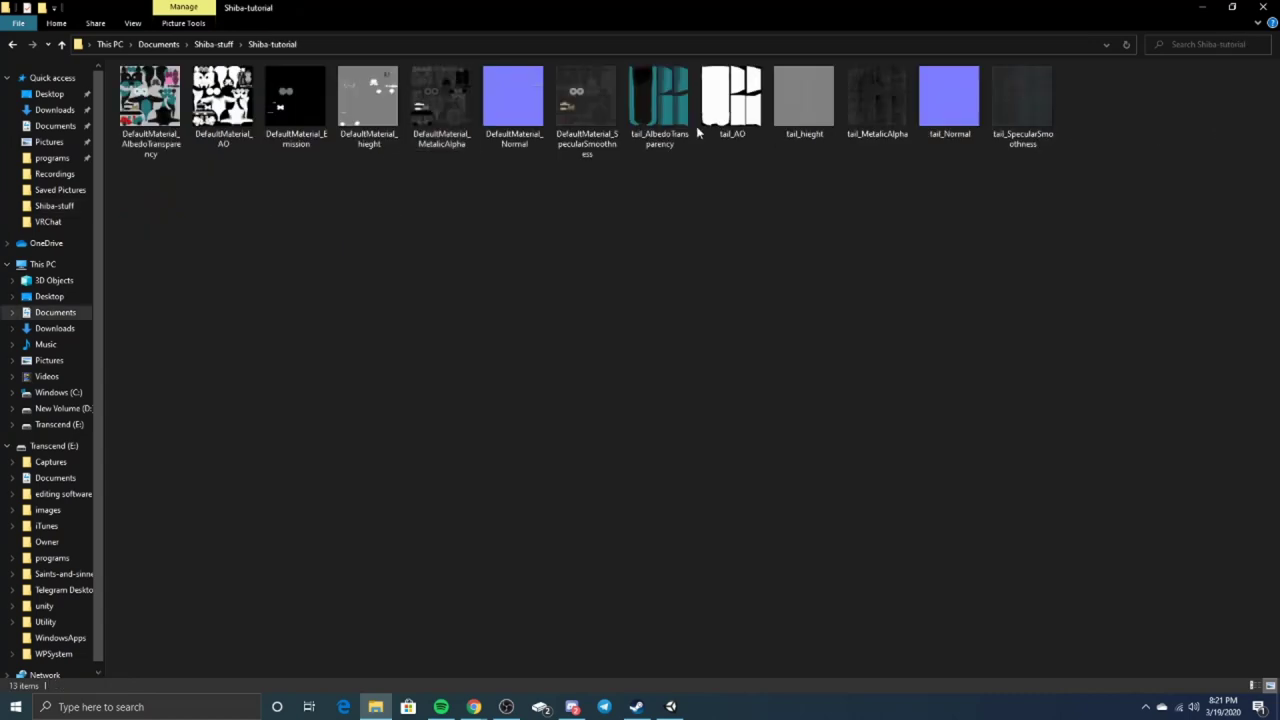
click(1232, 7)
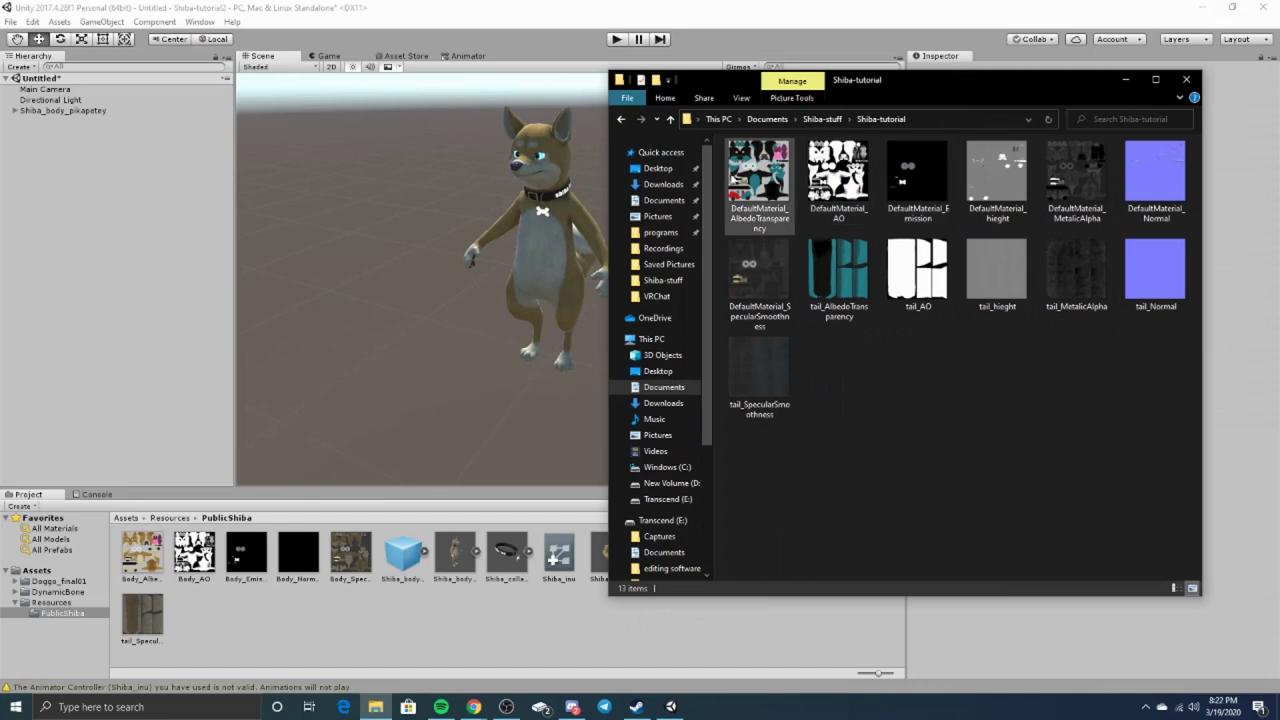
Import the DefaultMaterial AlbedoTransparency, SpecularSmoothness and Emission textures plus the tail AlbedoTransparency and SpecularSmoothness textures into Unity's PublicShiba folder.
click(753, 184)
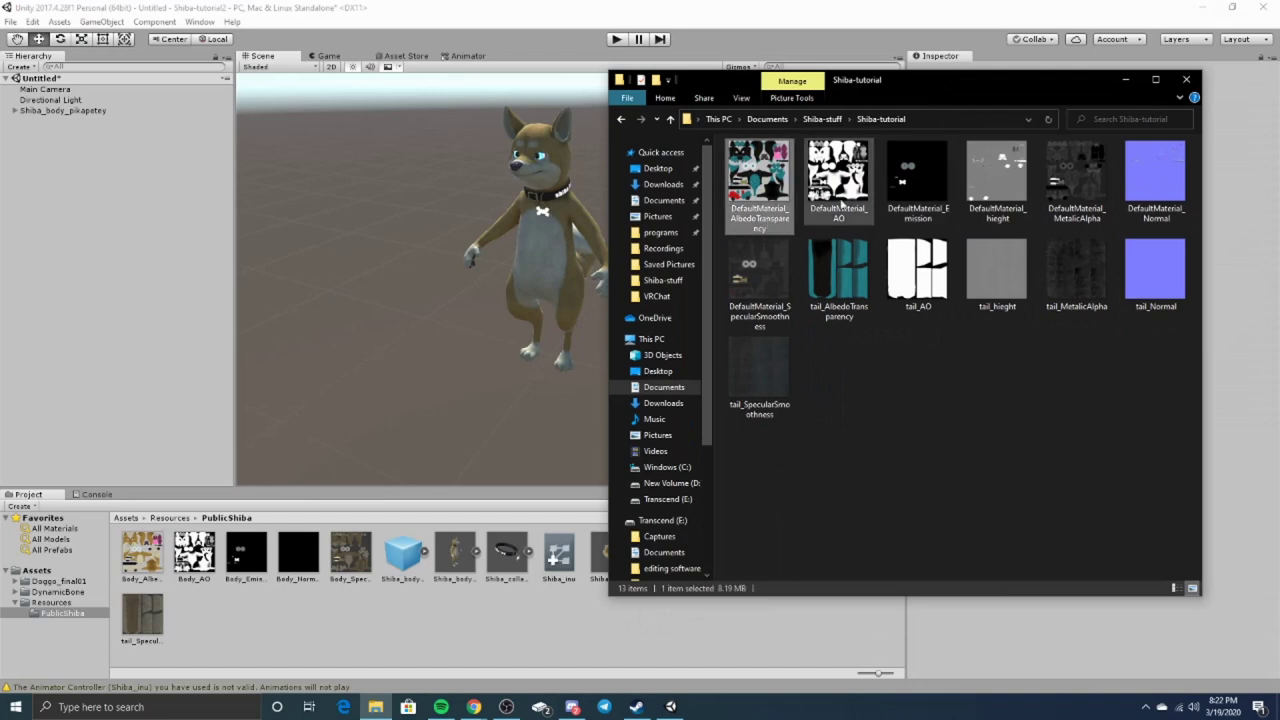
ctrl+click(761, 269)
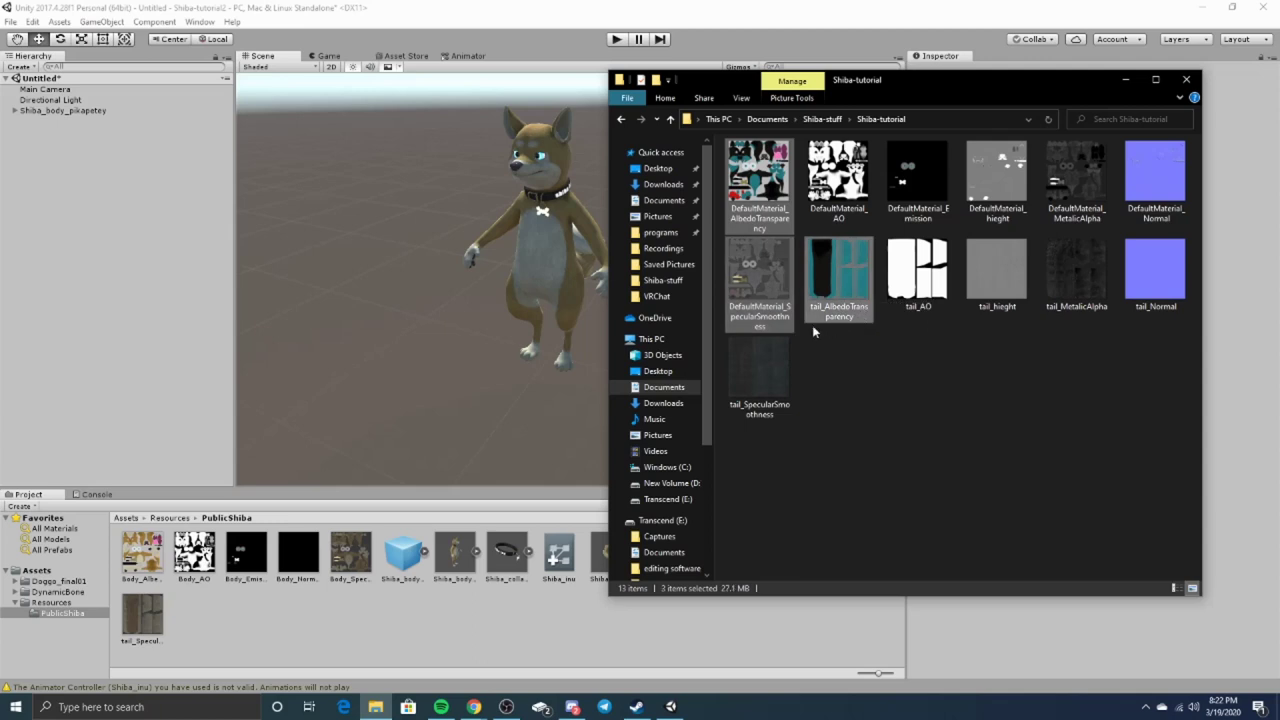
ctrl+click(744, 374)
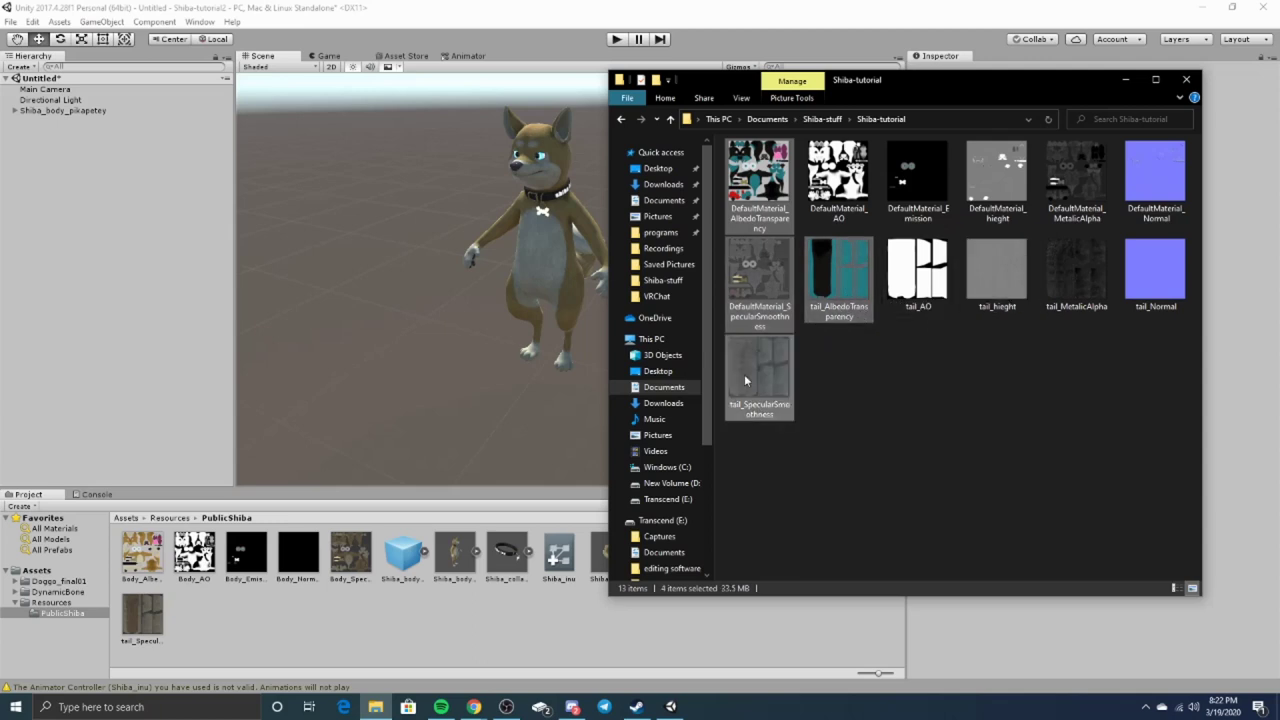
ctrl+click(922, 200)
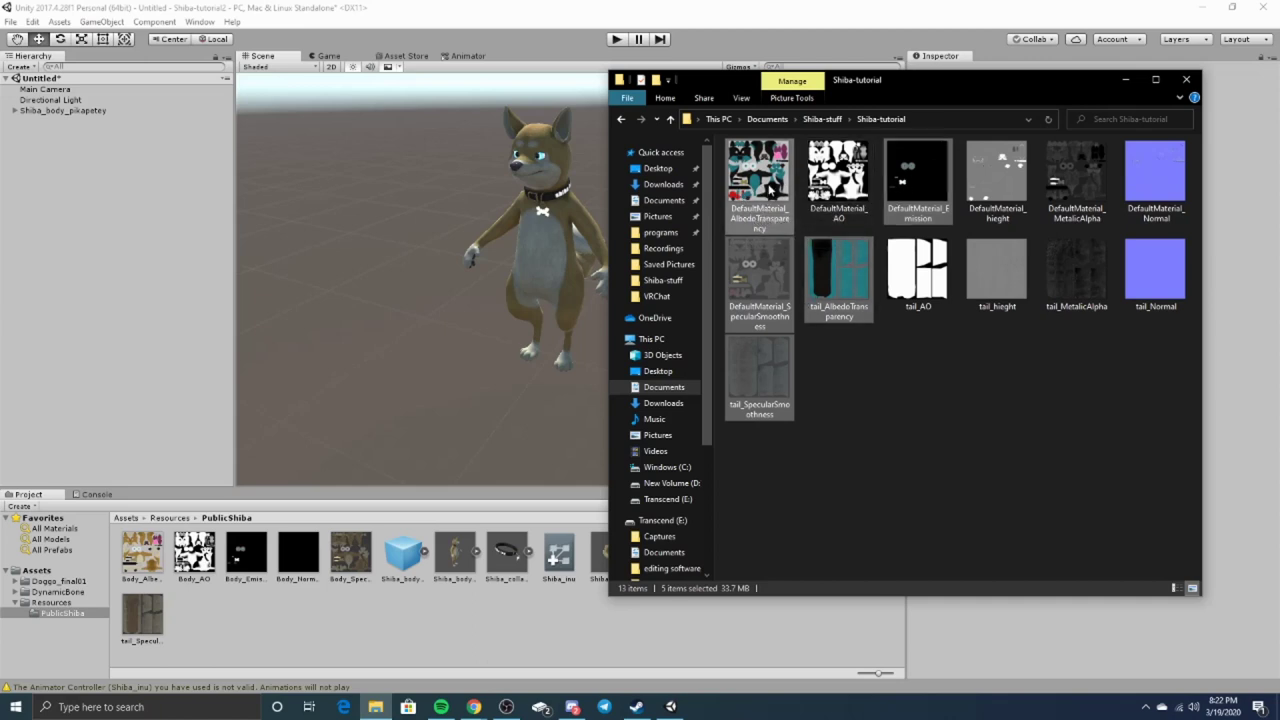
drag(772, 186, 361, 604)
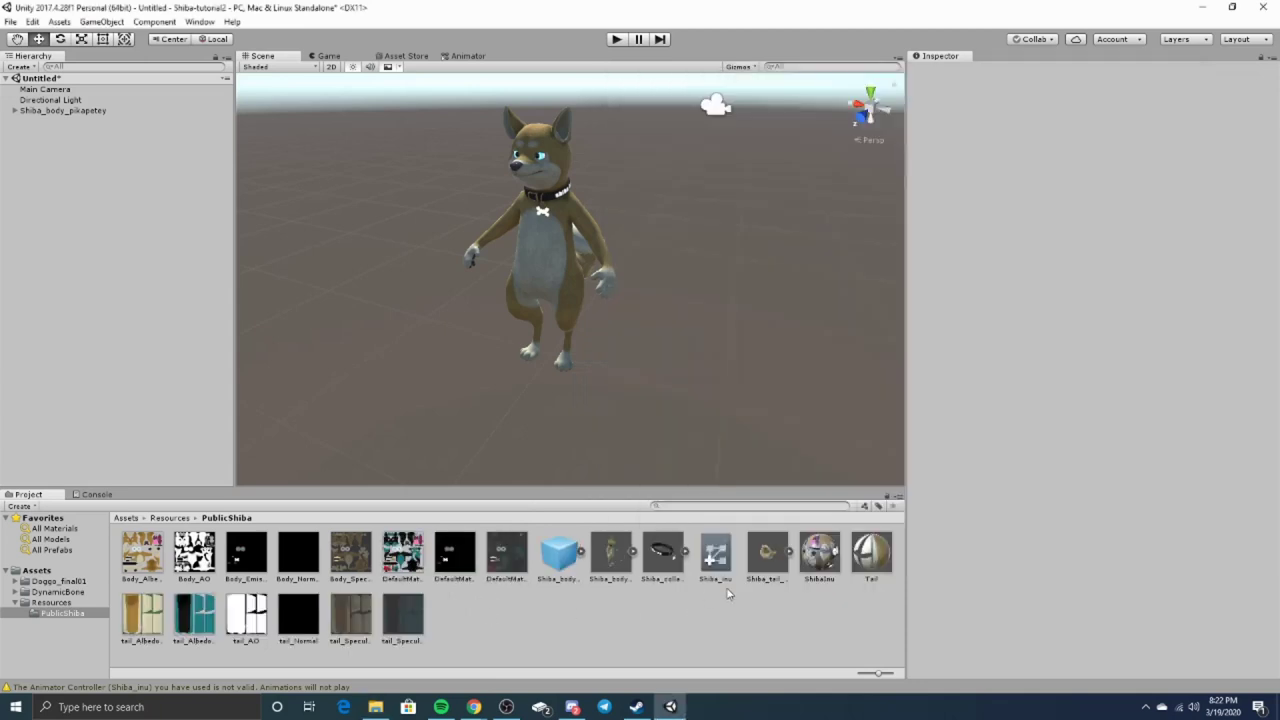
Assign the imported DefaultMaterial textures to the ShibaInu material's Albedo, Specular and Emission maps.
click(833, 563)
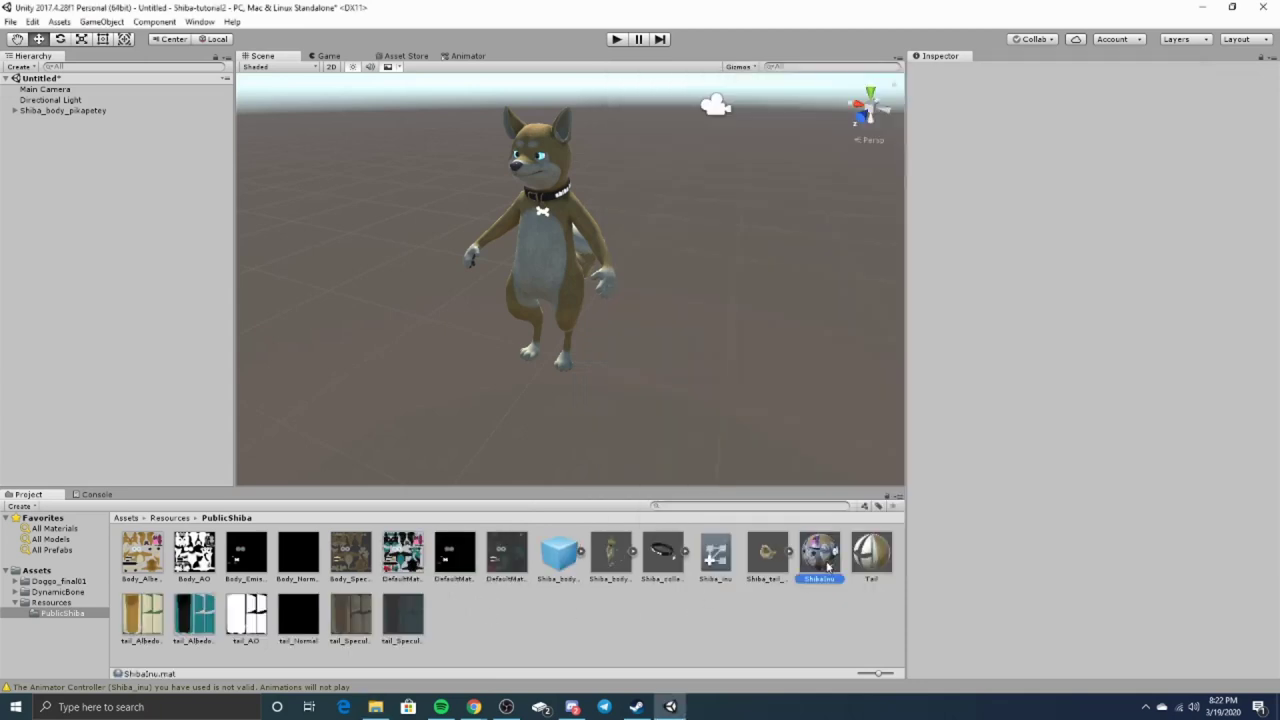
drag(1063, 565, 1035, 571)
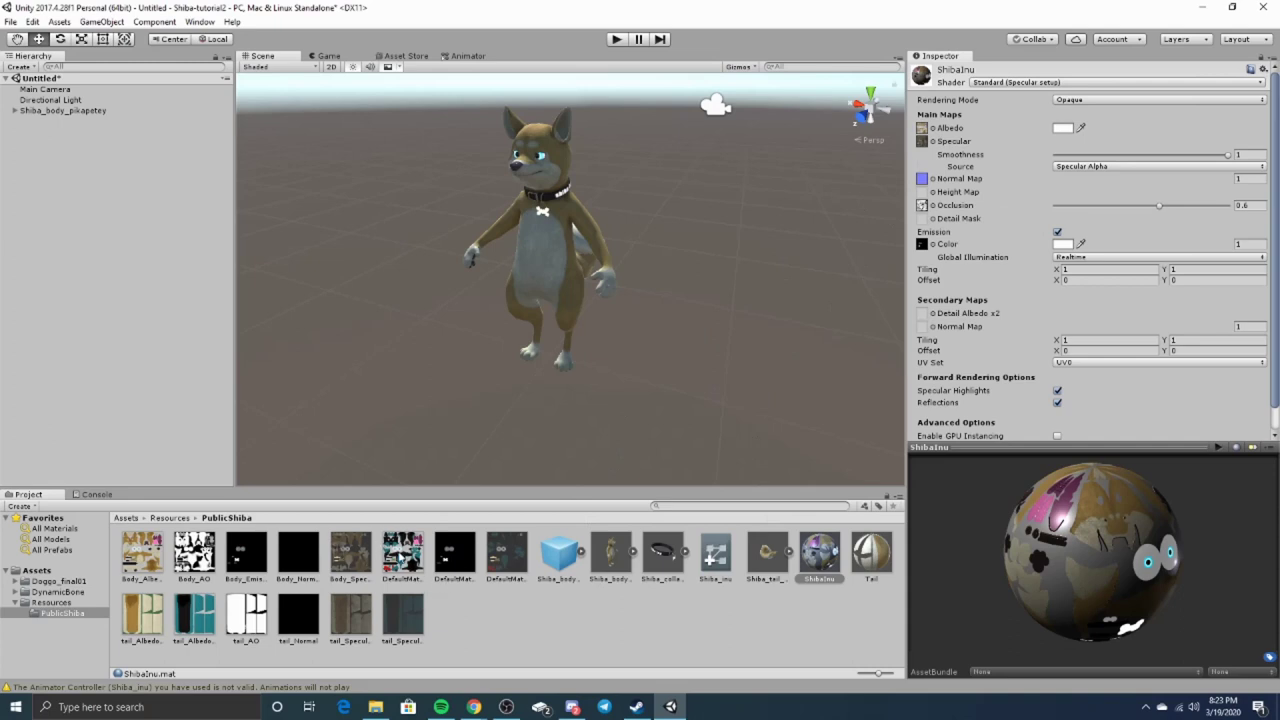
click(403, 552)
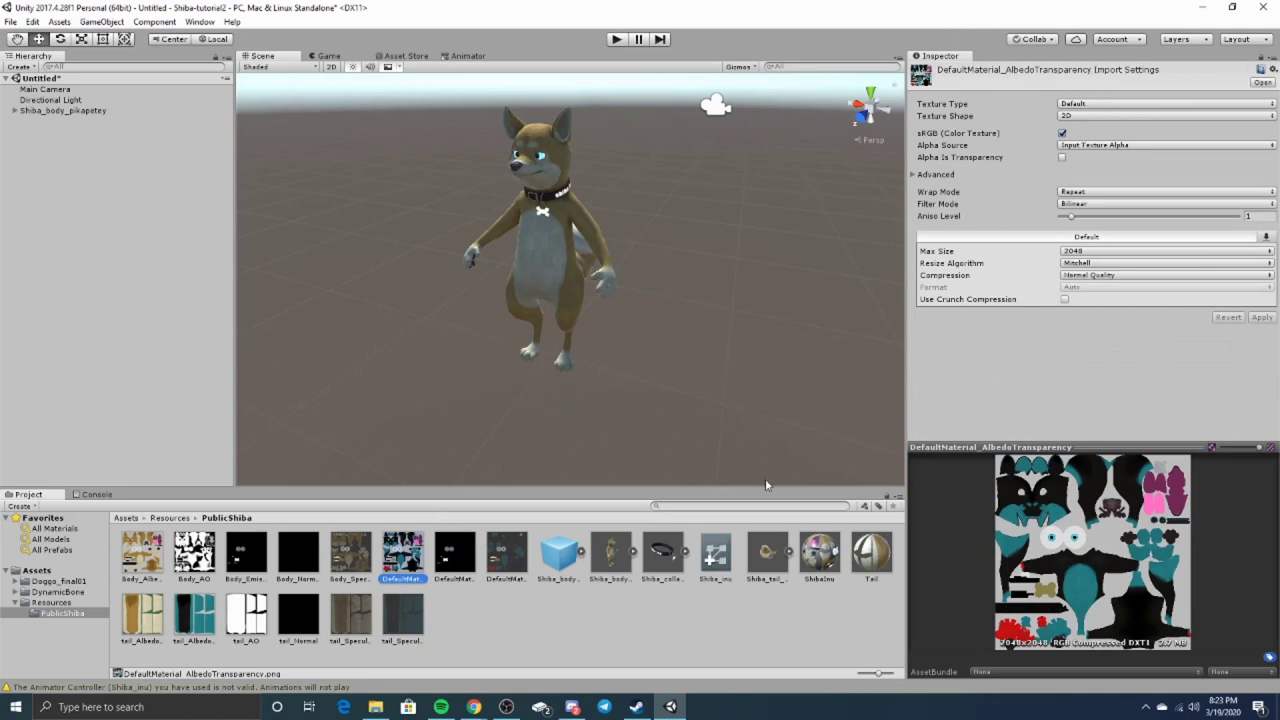
click(822, 560)
drag(413, 562, 924, 131)
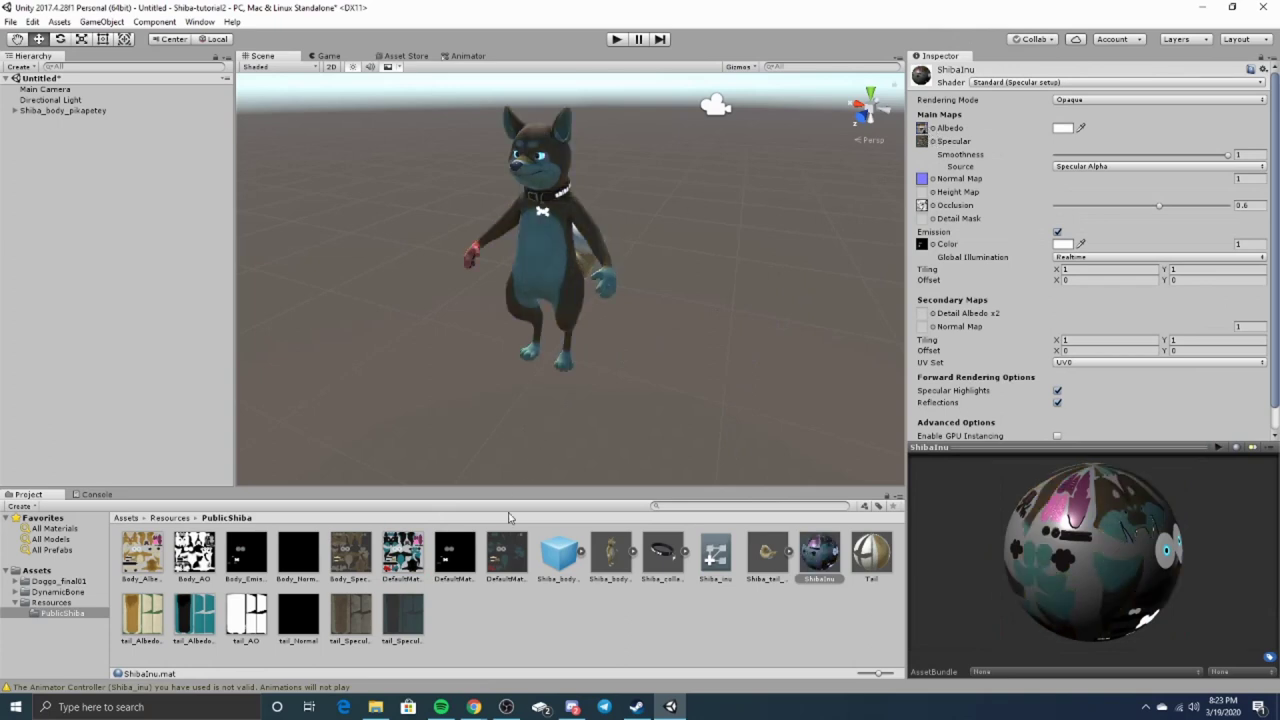
drag(503, 575, 924, 145)
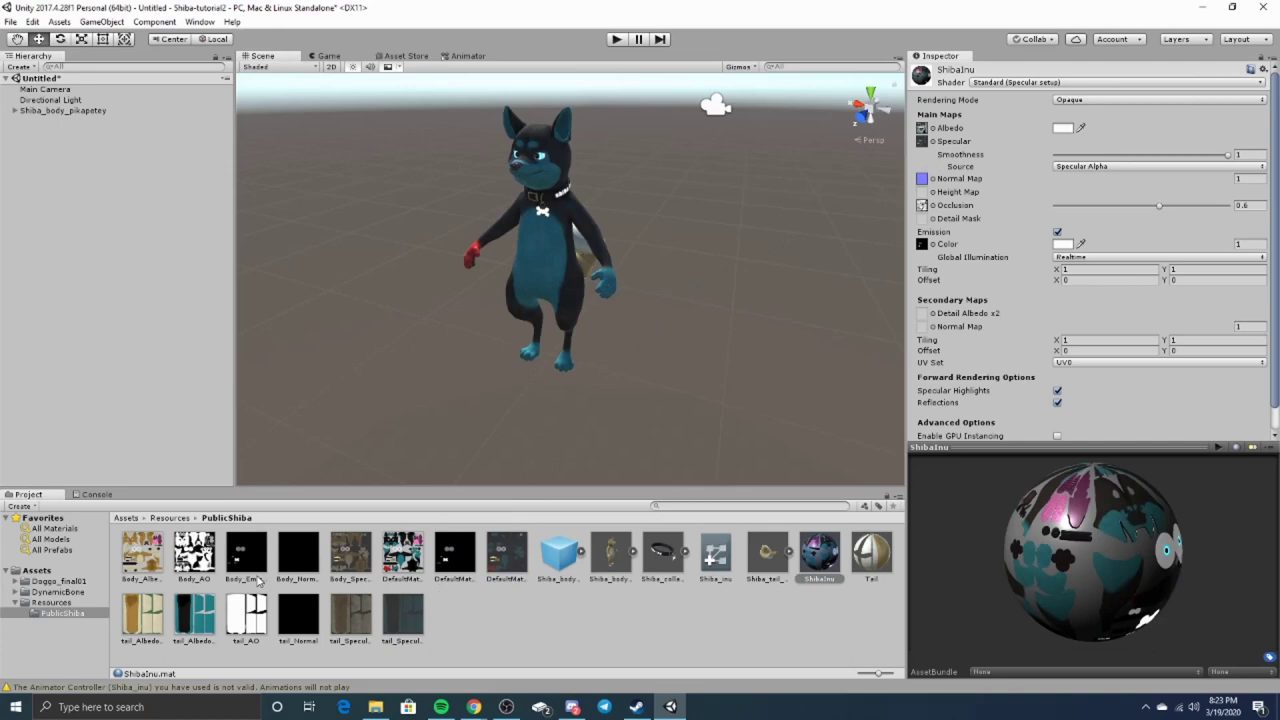
drag(446, 562, 921, 245)
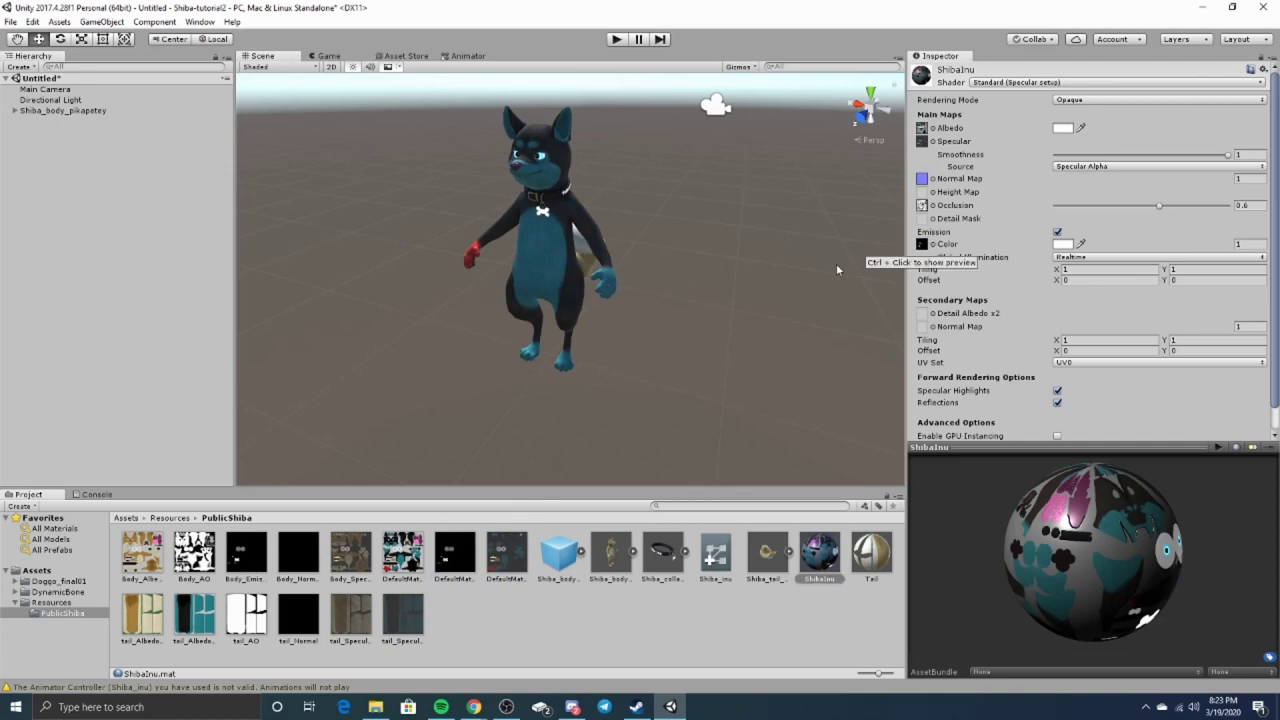
Assign the teal tail albedo texture and the tail specular texture to the Tail material's Albedo and Specular maps.
scroll(624, 222, up, 7)
scroll(641, 207, down, 3)
alt+drag(660, 174, 357, 203)
middle_drag(446, 166, 477, 224)
alt+drag(477, 223, 468, 279)
click(874, 564)
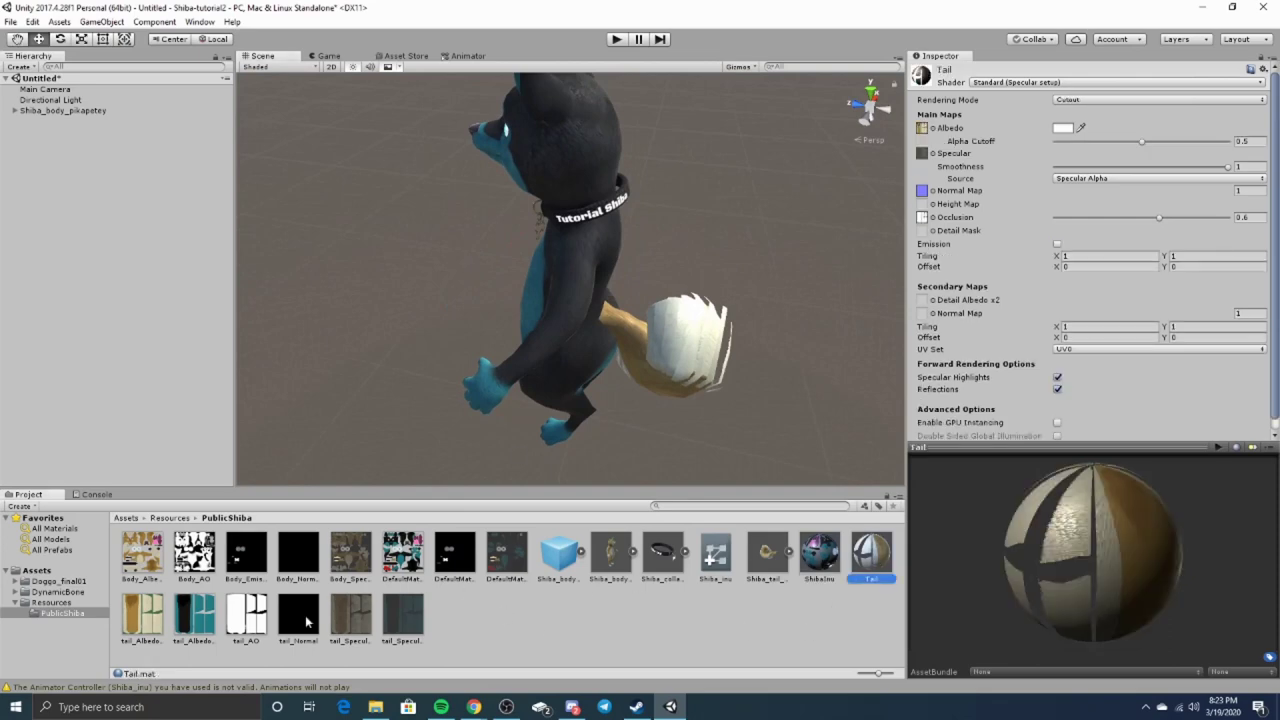
drag(188, 618, 922, 130)
mouse_move(365, 610)
mouse_down()
mouse_move(390, 605)
mouse_move(970, 185)
mouse_move(922, 153)
mouse_up()
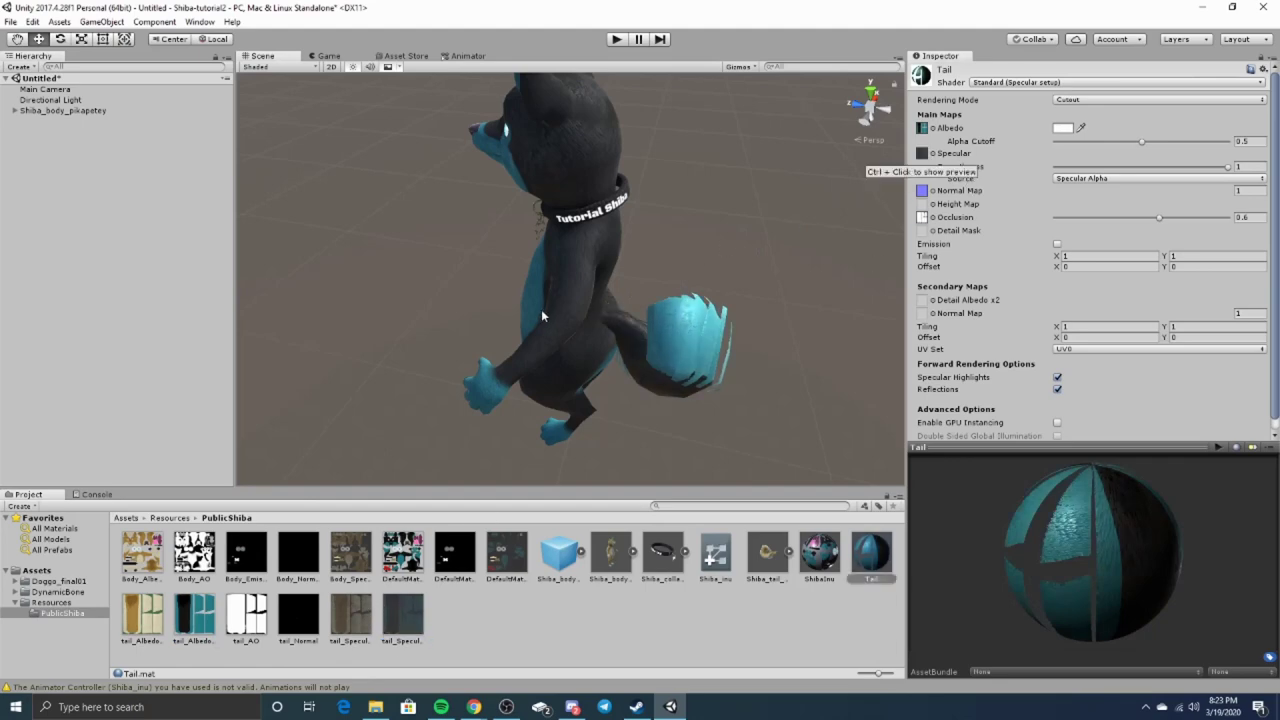
Expand the avatar's Armature and Hips in the hierarchy and select the L Thigh bone.
alt+drag(541, 312, 757, 271)
scroll(769, 277, up, 5)
scroll(769, 277, down, 7)
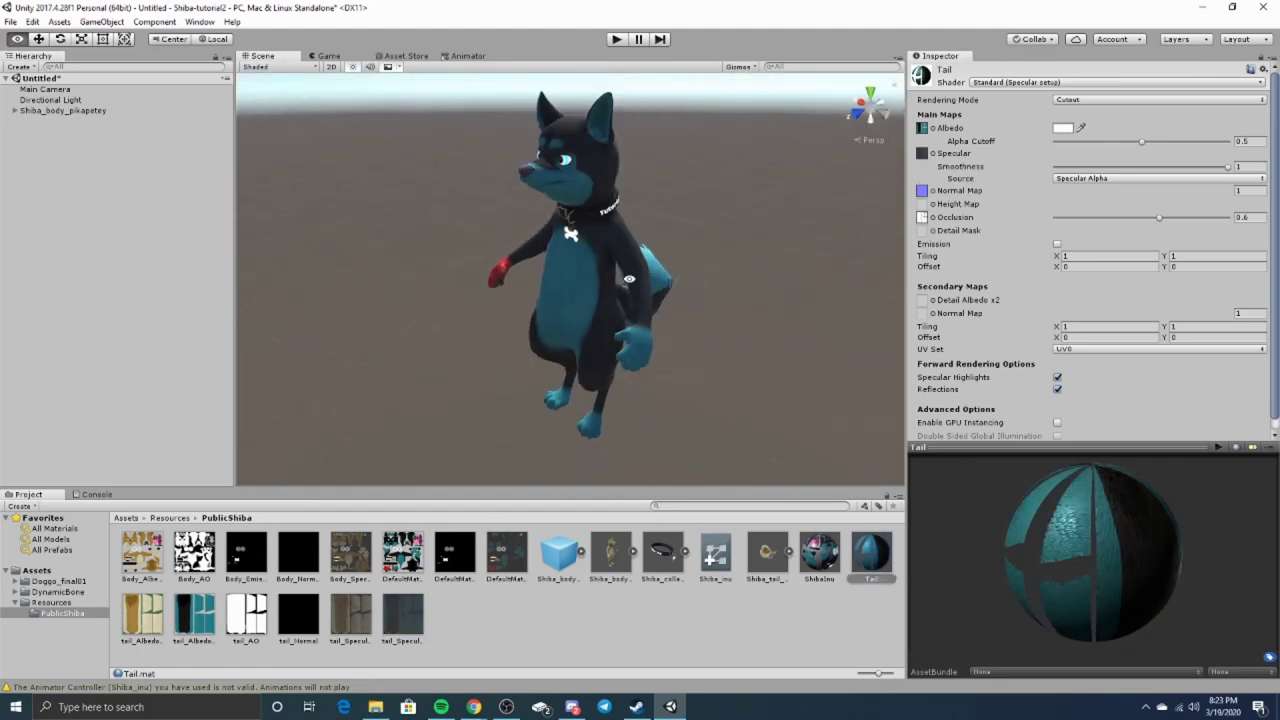
mouse_move(629, 279)
alt+mouse_down()
mouse_move(677, 263)
mouse_move(534, 266)
mouse_move(353, 245)
mouse_move(360, 269)
mouse_move(845, 261)
mouse_move(666, 251)
mouse_move(640, 285)
alt+mouse_up()
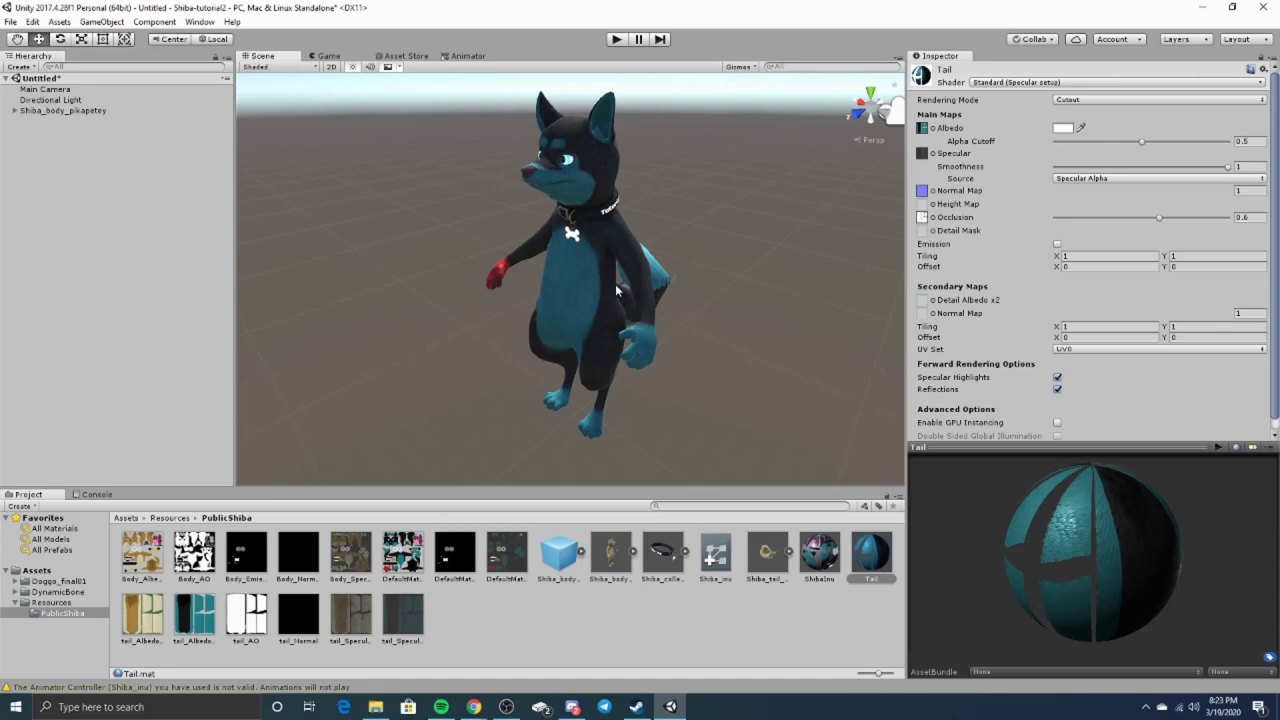
click(40, 110)
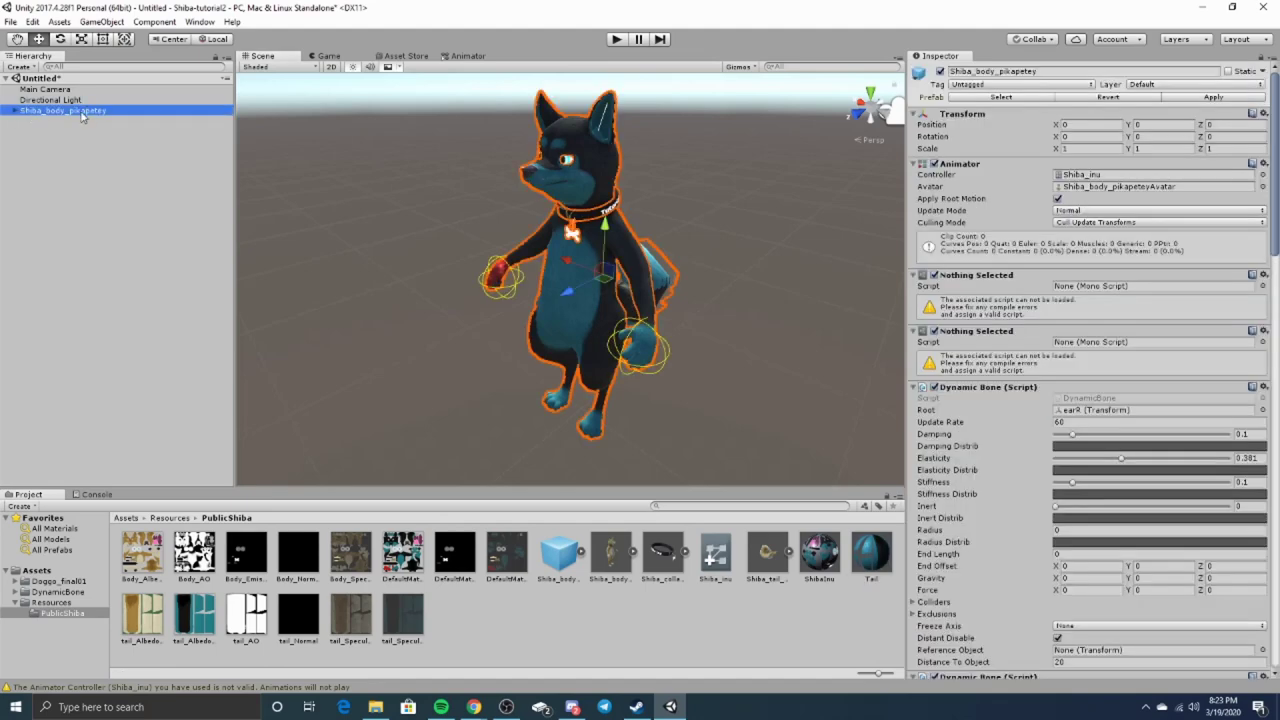
click(15, 111)
click(25, 122)
click(33, 132)
click(50, 143)
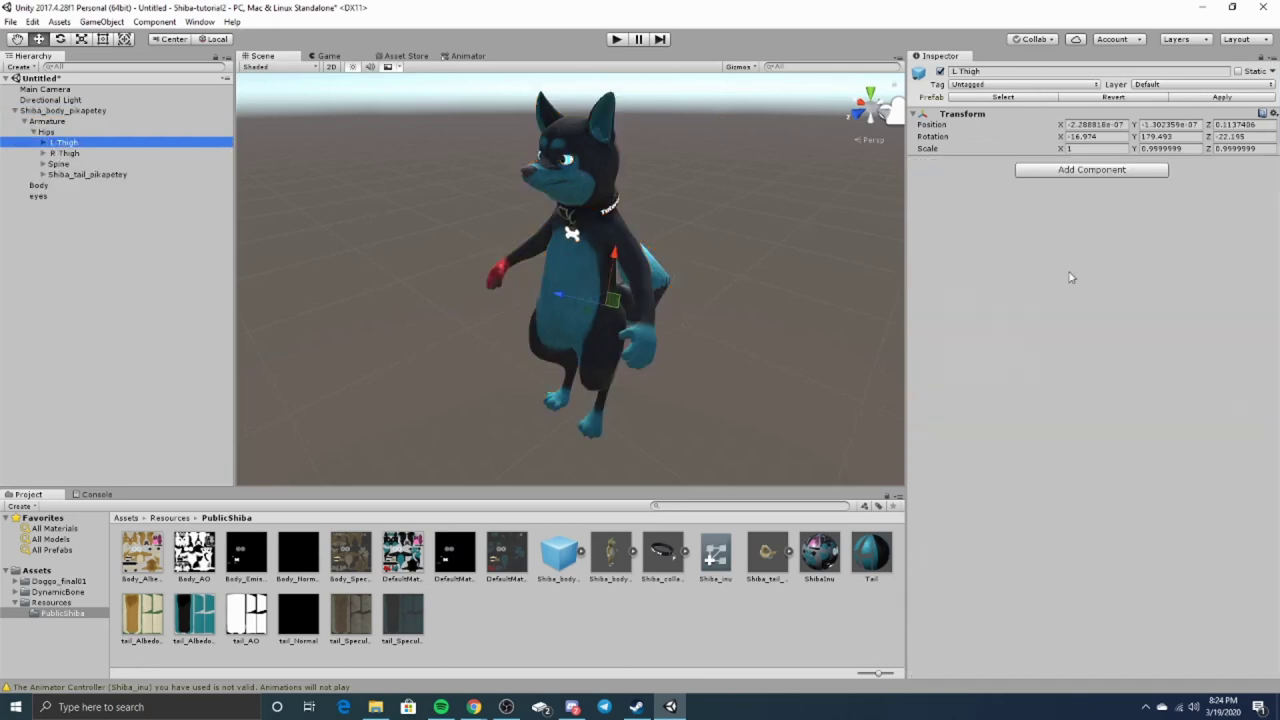
Switch to File Explorer and open the INTRUCTIONS text document from the shiba_puplic archive in Shiba-stuff beside Unity.
click(375, 707)
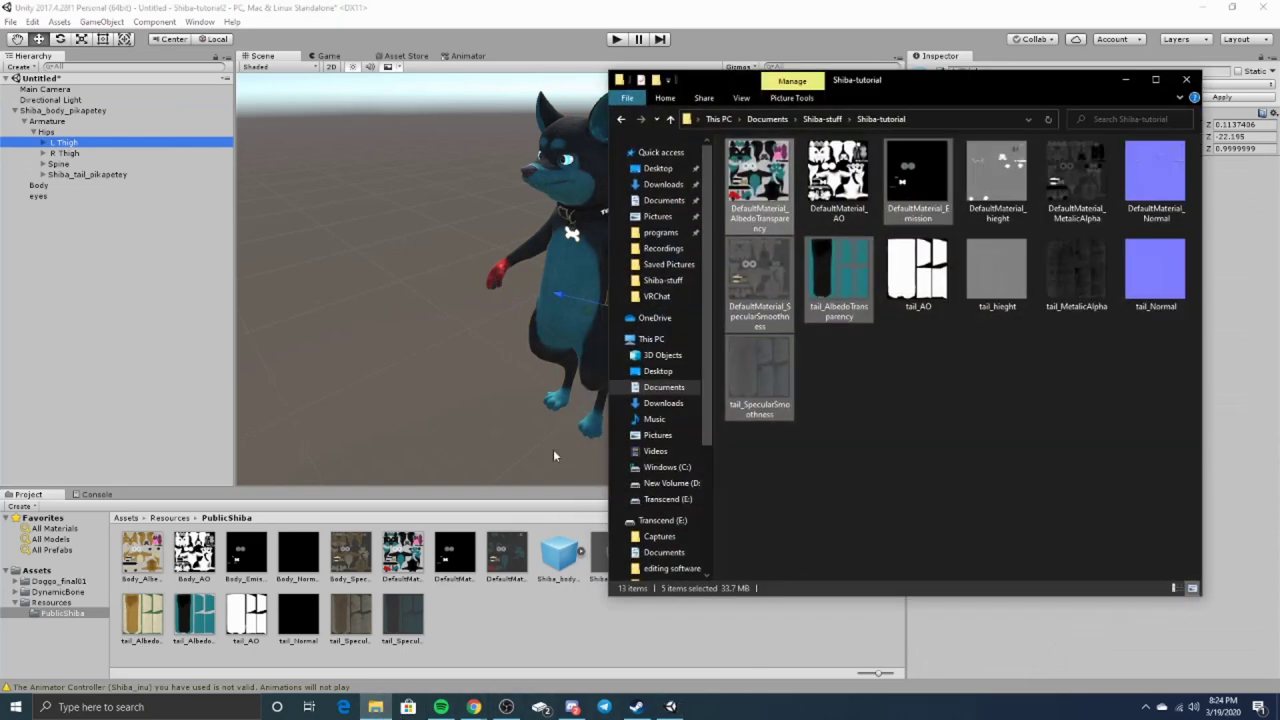
click(662, 280)
right_click(1017, 368)
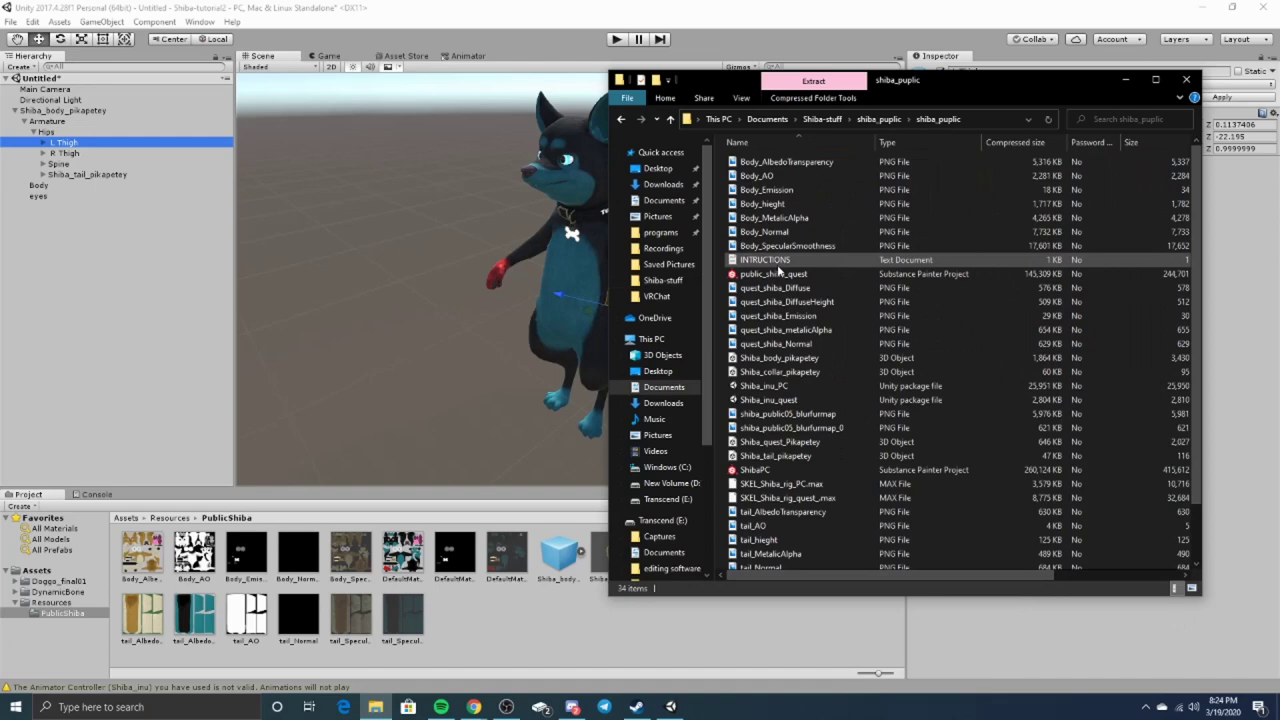
double_click(785, 262)
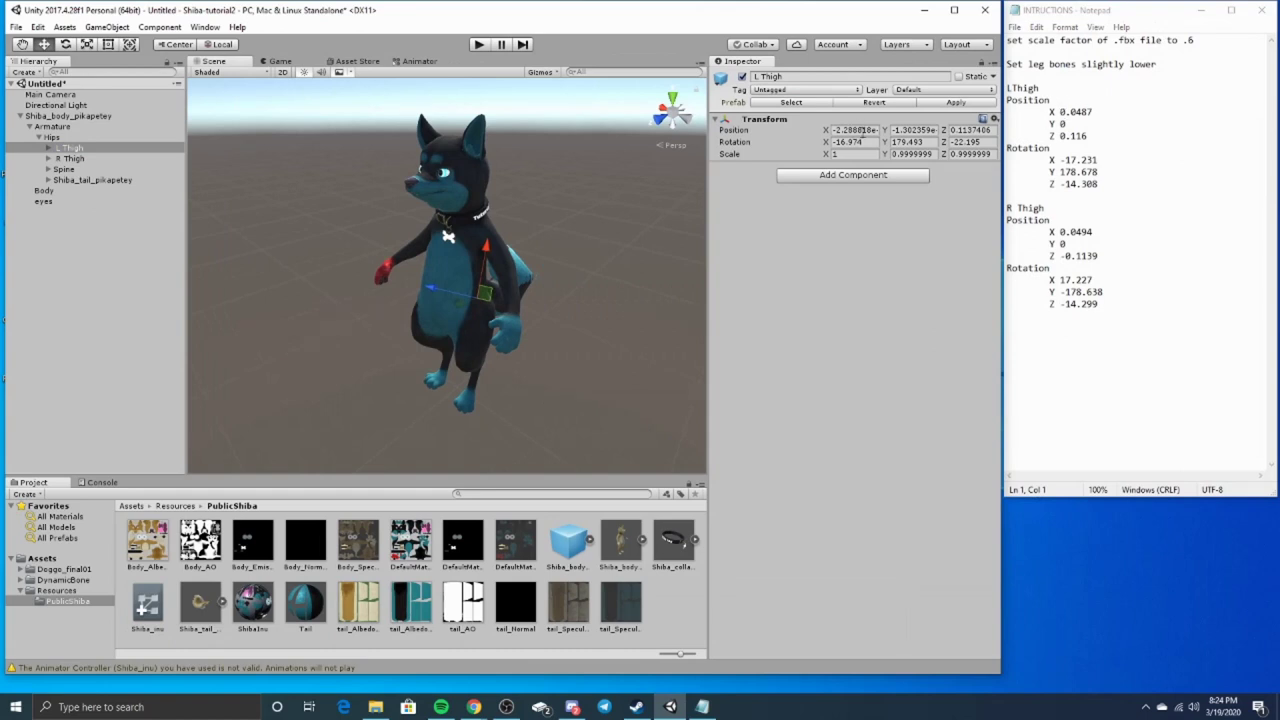
Set L Thigh's position to 0.0487, 0, 0.116 and its rotation to -17.231, 178.678, -14.308 from the instructions.
click(1059, 112)
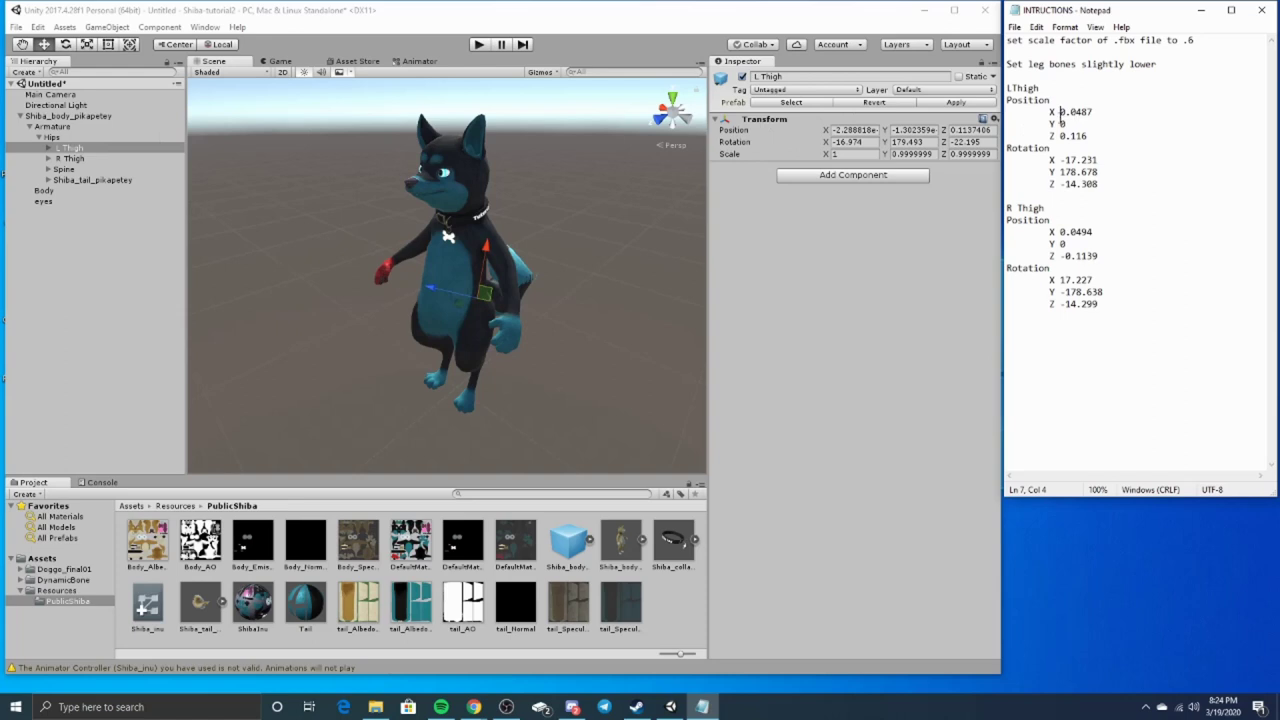
key(shift+Right)
key(shift+Right)
key(shift+Right)
key(shift+Right)
key(shift+Right)
key(ctrl+c)
click(850, 130)
key(ctrl+v)
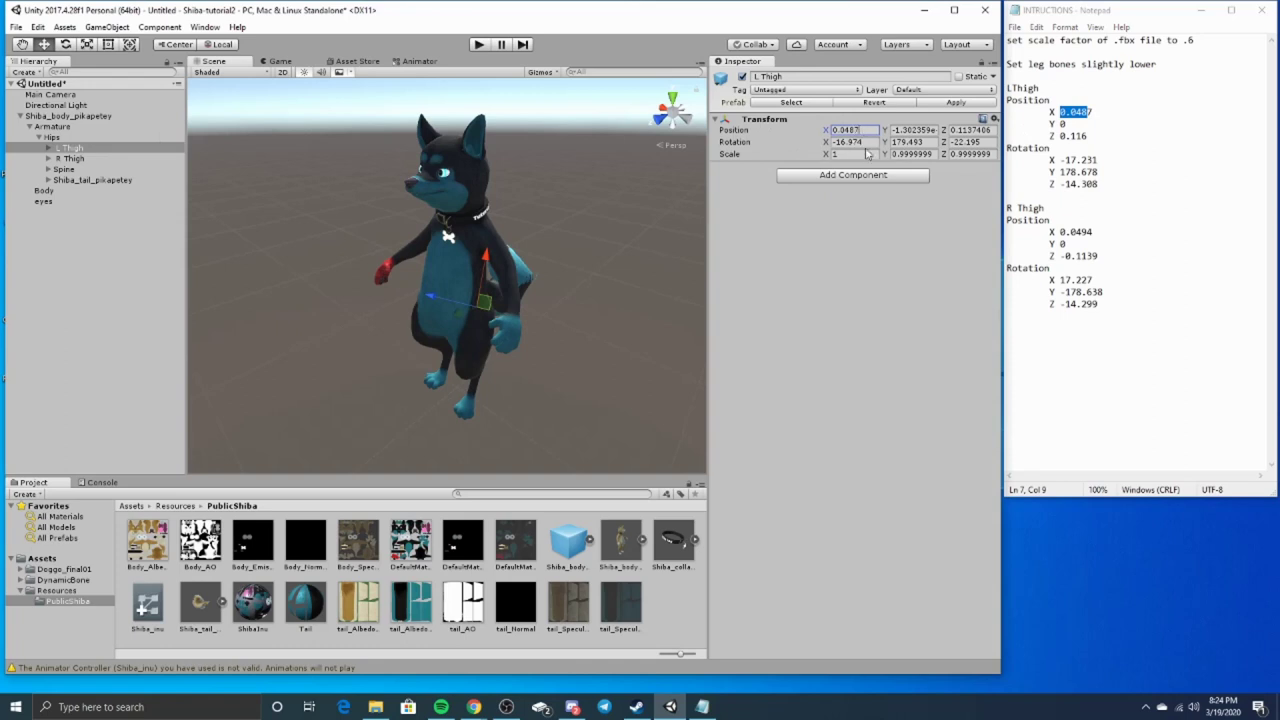
click(910, 130)
text(0)
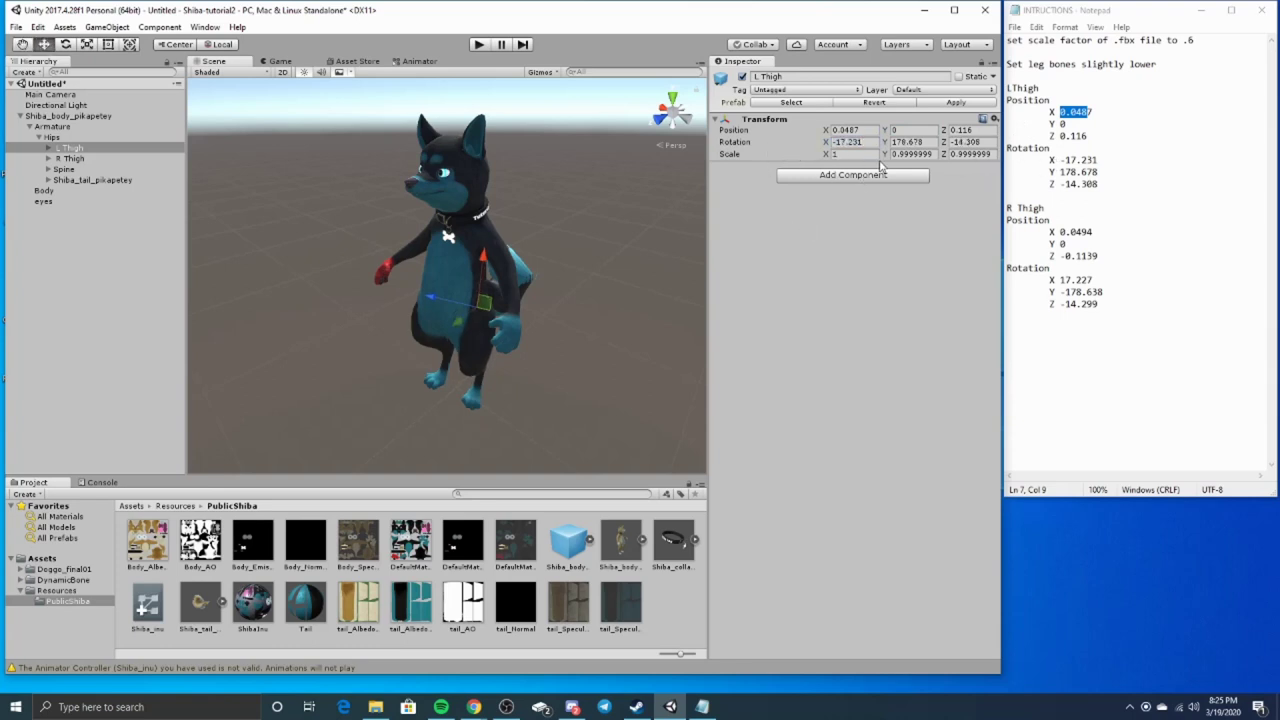
Set R Thigh's position to 0.0494, 0, -0.1139 and rotation to 17.227, -178.638, -14.299, then close the instructions and maximize Unity.
alt+drag(447, 273, 608, 237)
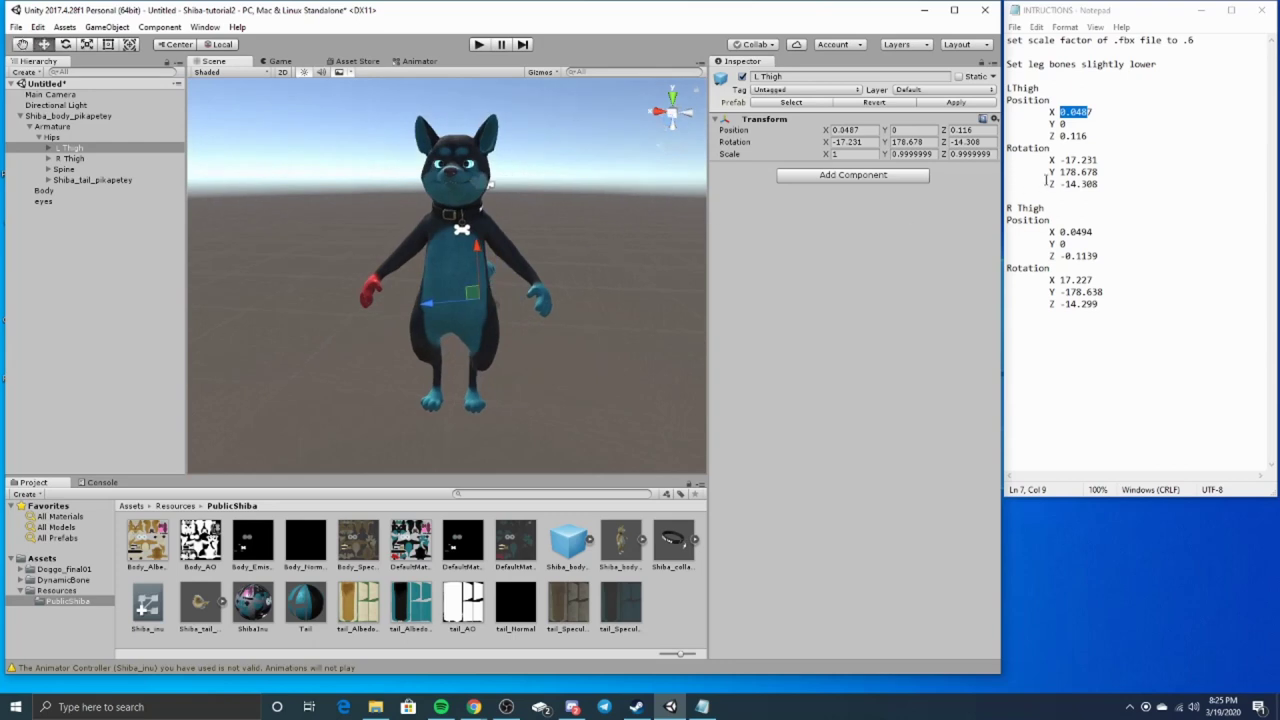
click(67, 159)
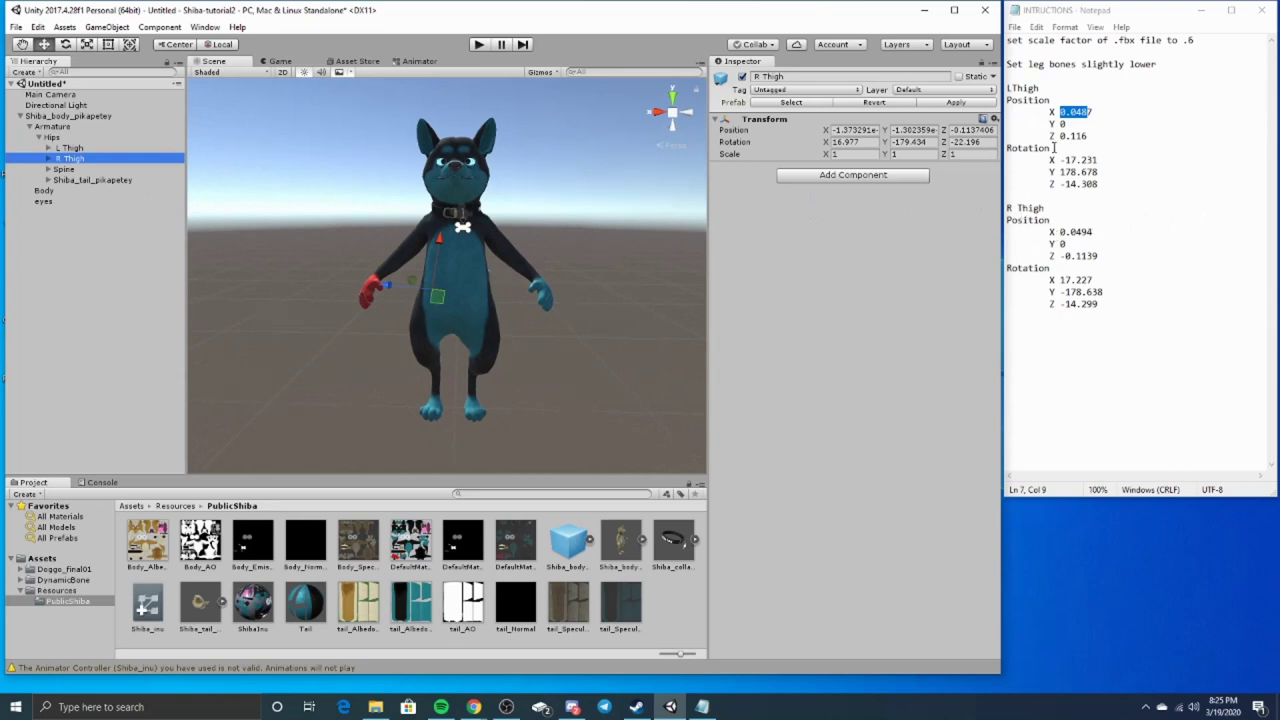
click(1068, 231)
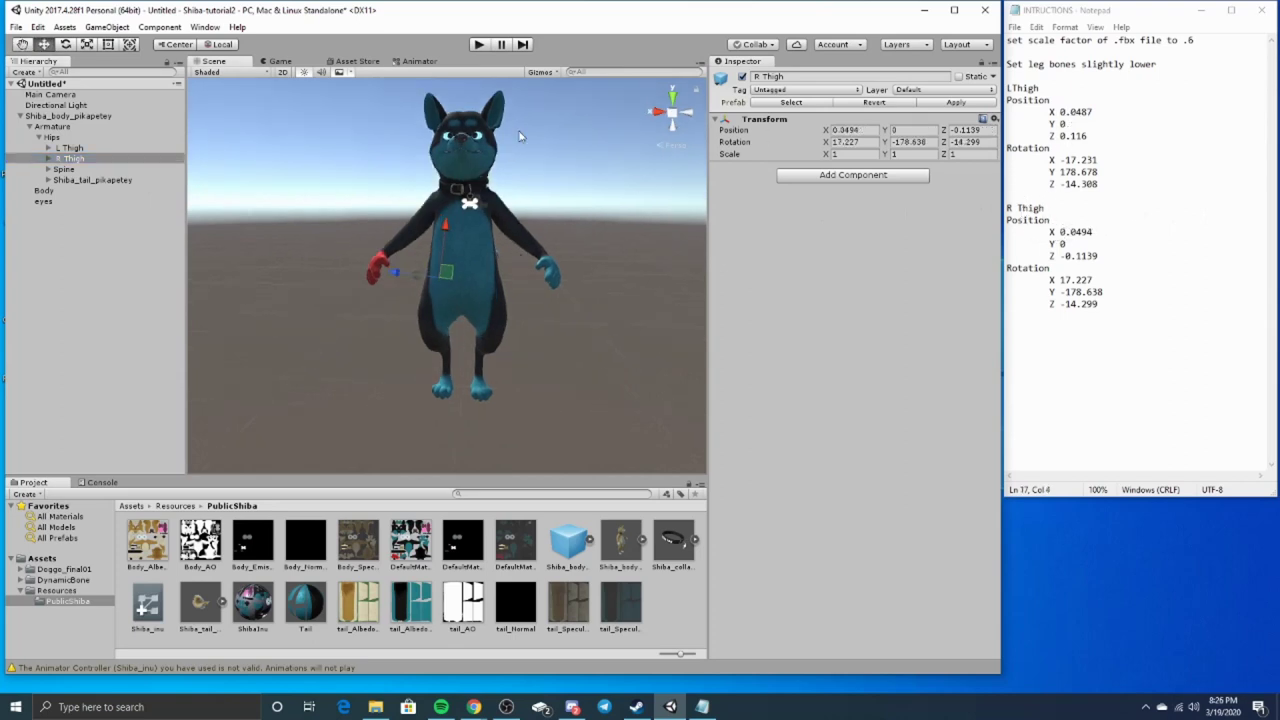
click(1262, 10)
click(954, 10)
alt+drag(600, 274, 661, 290)
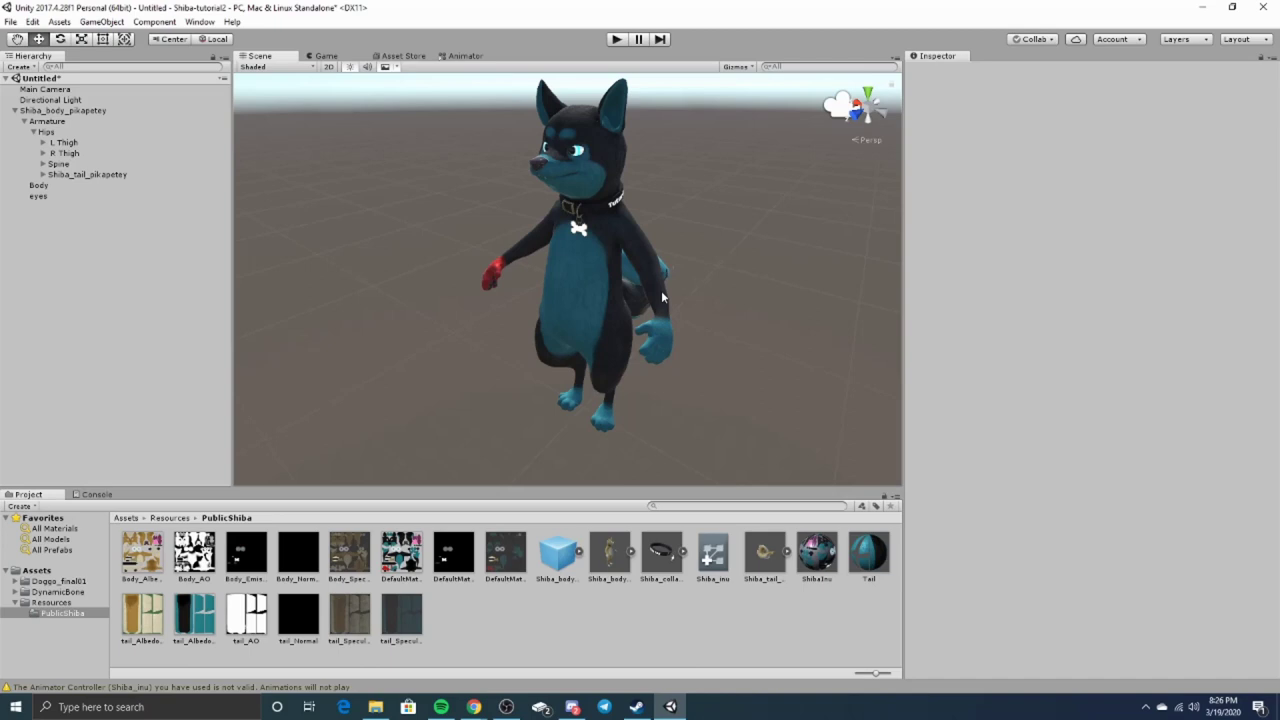
Import the complete VRCSDK-2019.09.18.12.05_Public package from the Shiba-stuff folder into the Unity project.
middle_drag(661, 290, 636, 316)
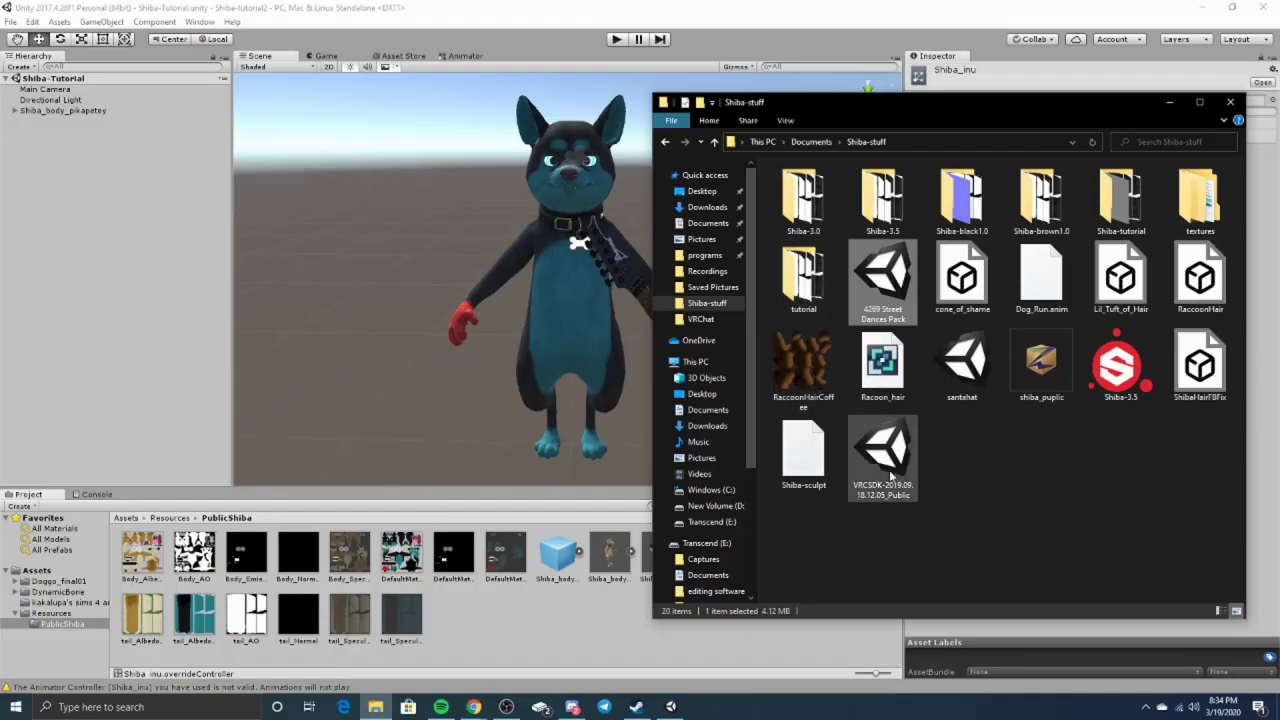
double_click(880, 476)
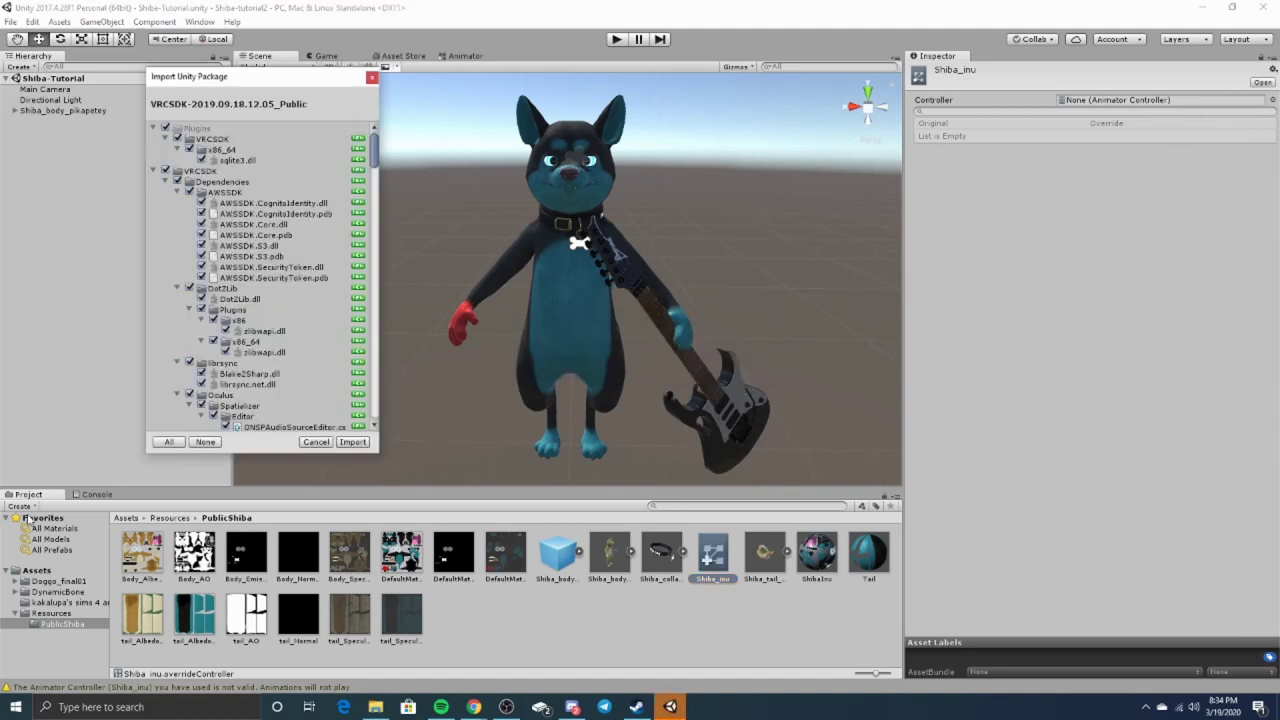
click(351, 442)
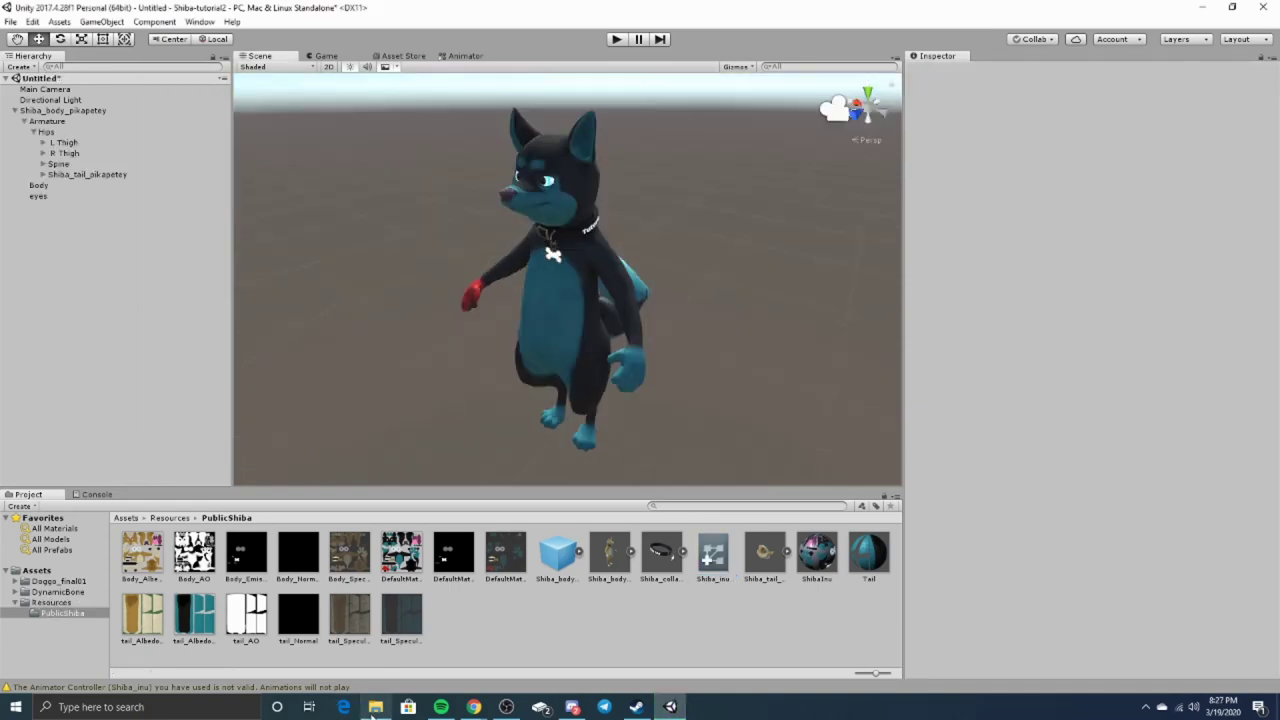
Switch to File Explorer, go back to the Documents folder, and reposition the window so the avatar stays visible.
click(375, 706)
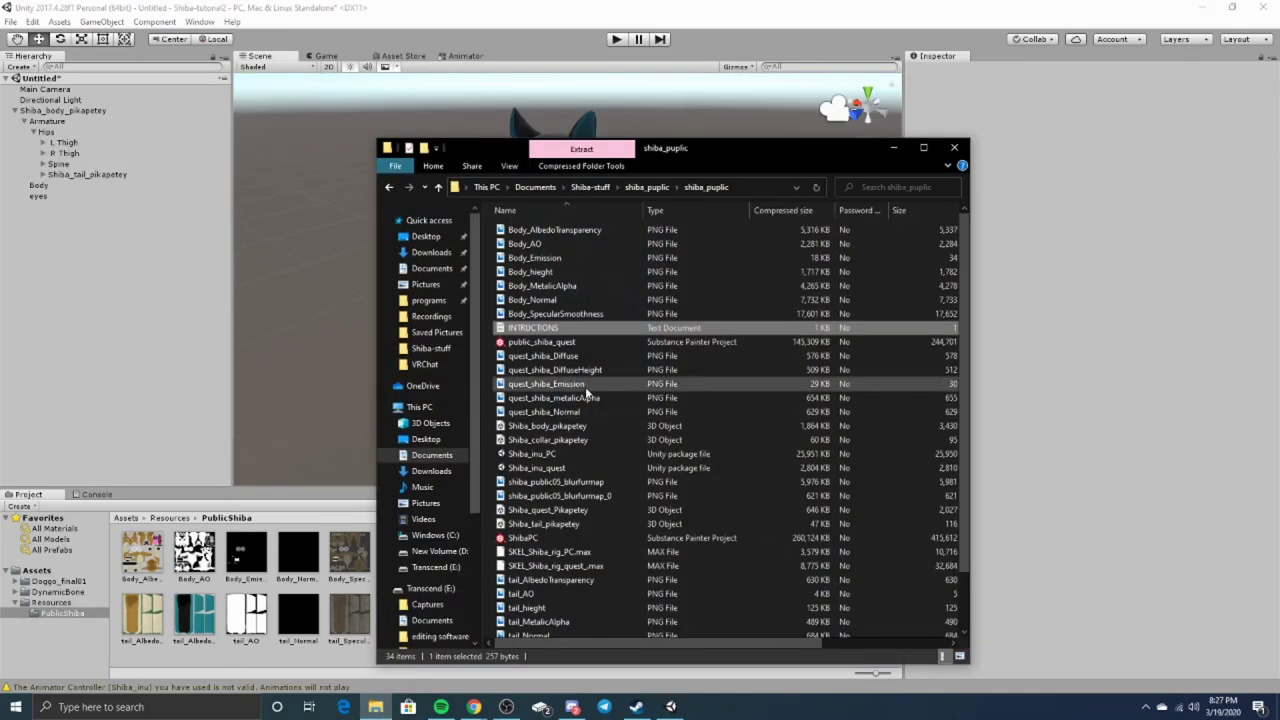
key(alt+Left)
key(alt+Left)
key(alt+Left)
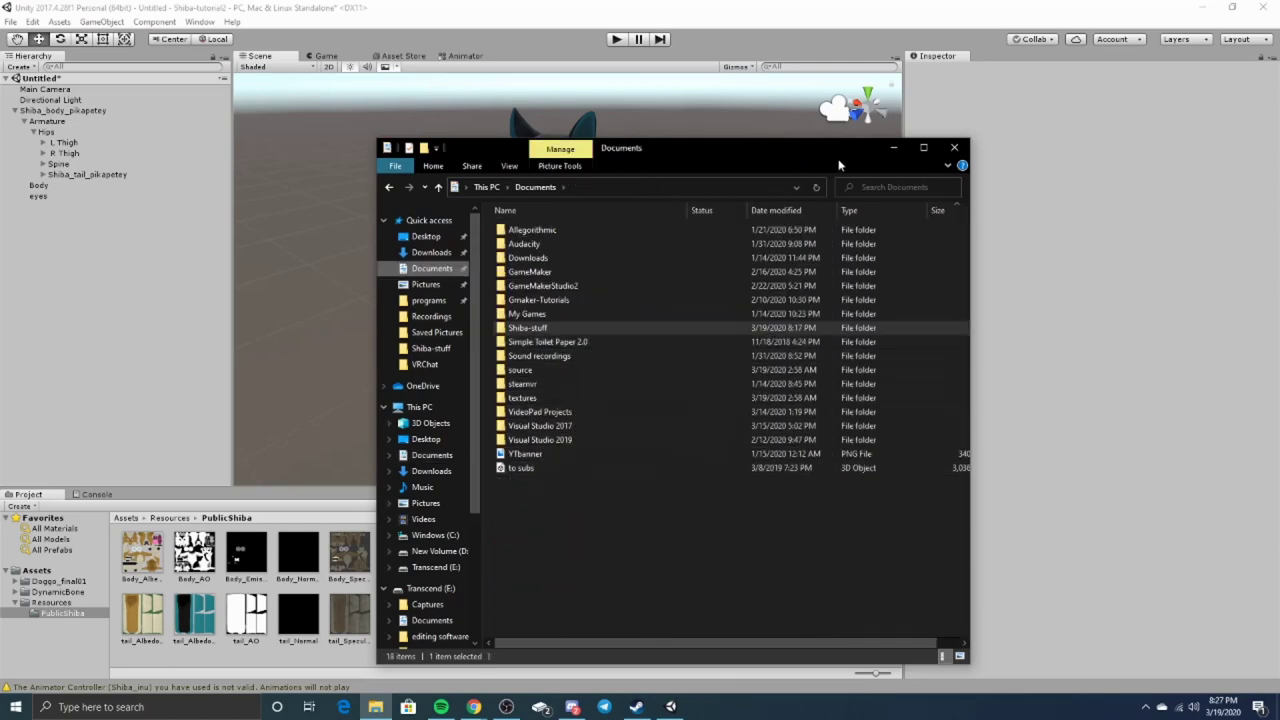
drag(839, 165, 1115, 120)
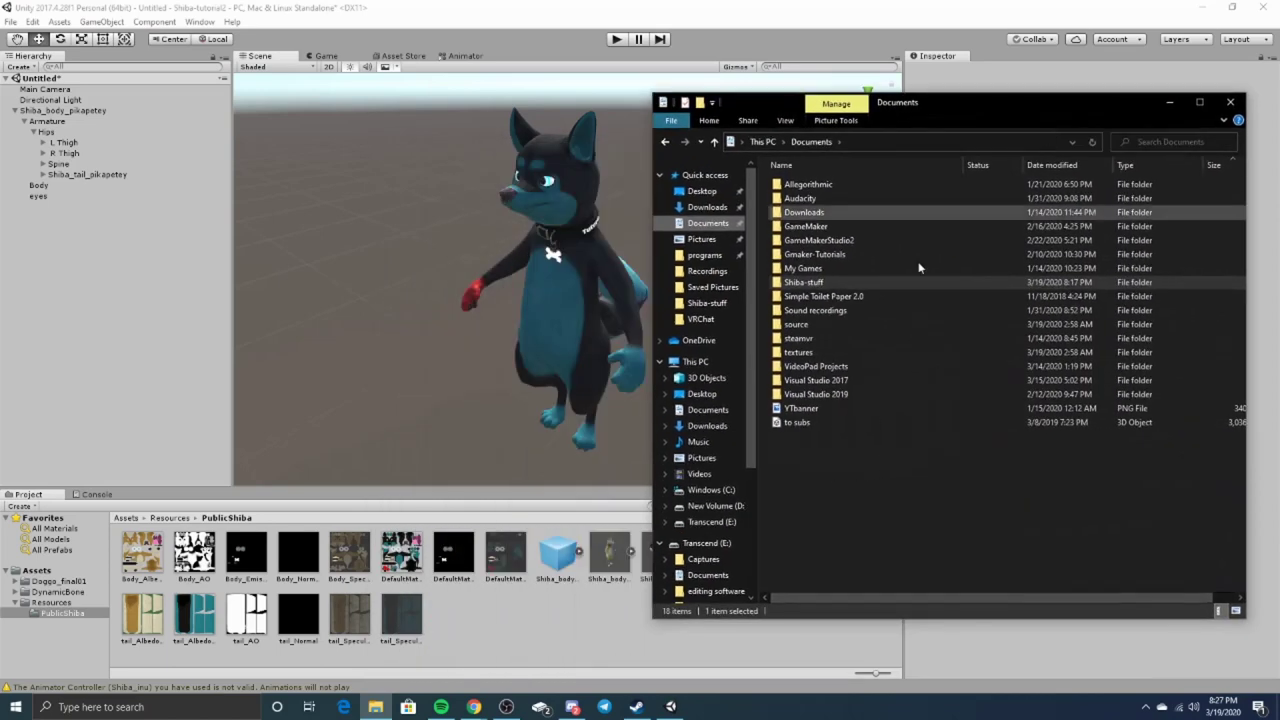
Import the to subs guitar model from Documents into the project's root Assets folder, along with its texture images.
click(821, 420)
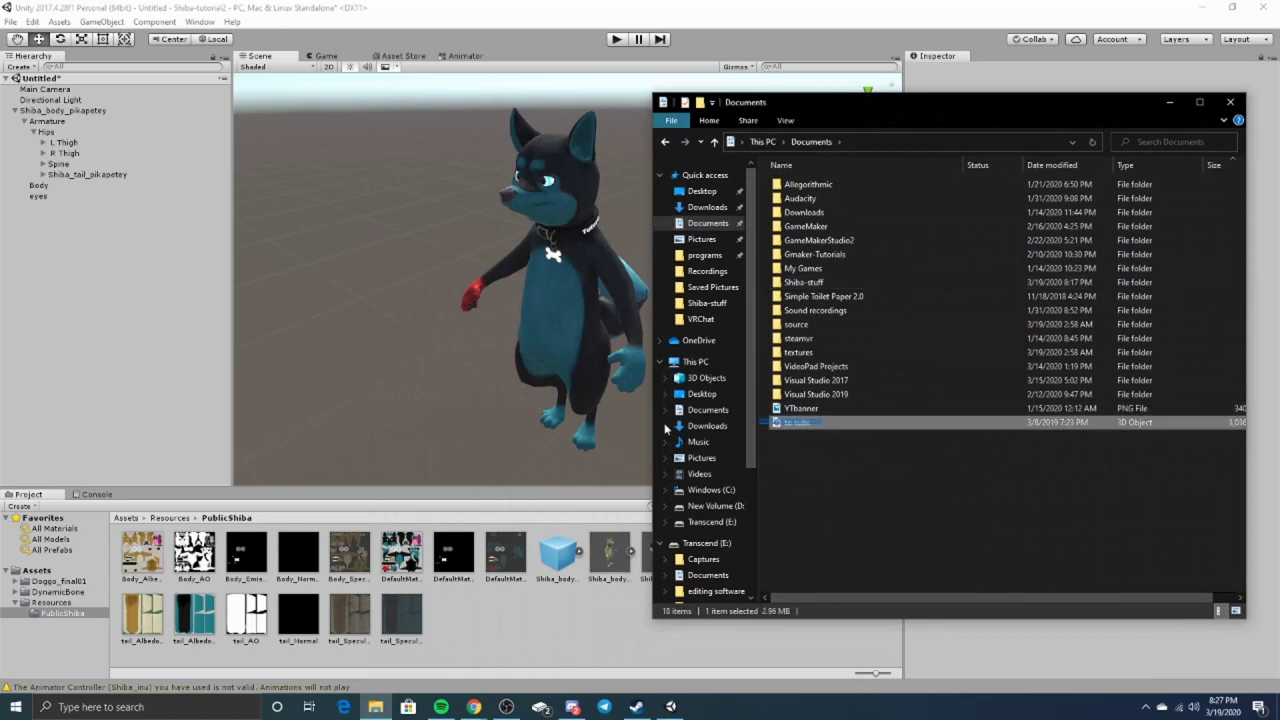
click(56, 576)
click(378, 708)
drag(808, 425, 422, 567)
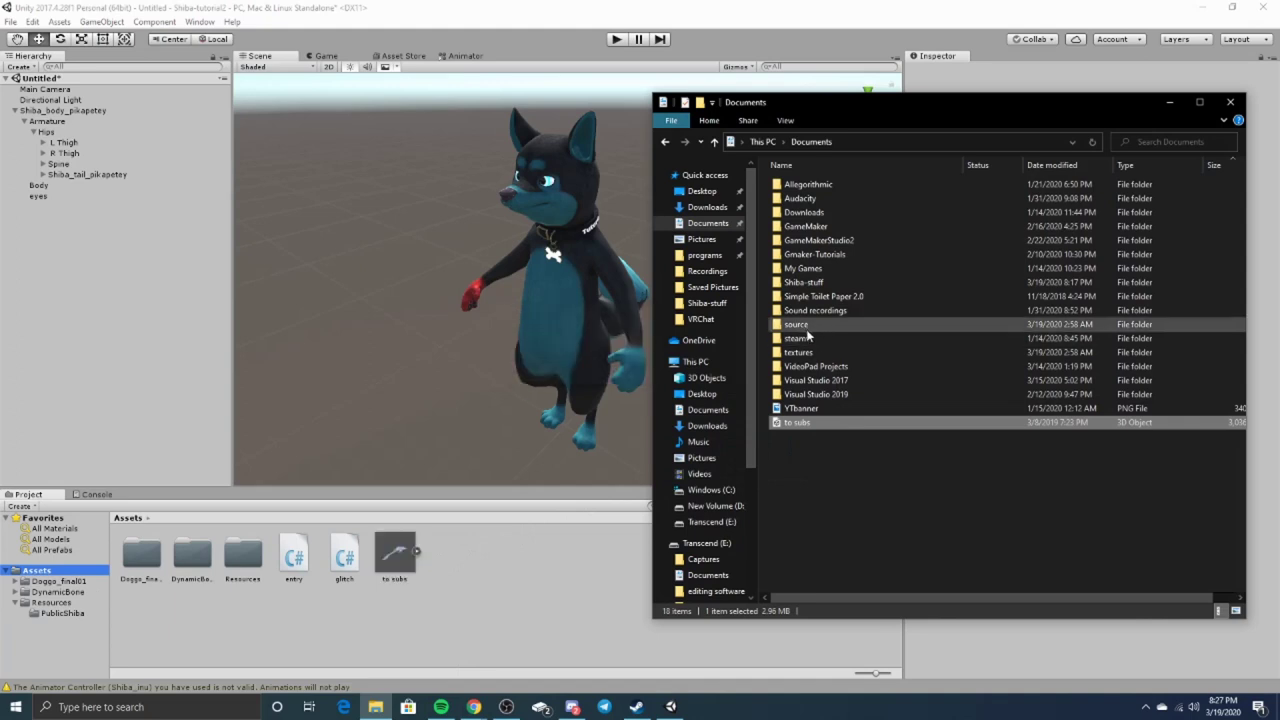
click(803, 327)
double_click(804, 329)
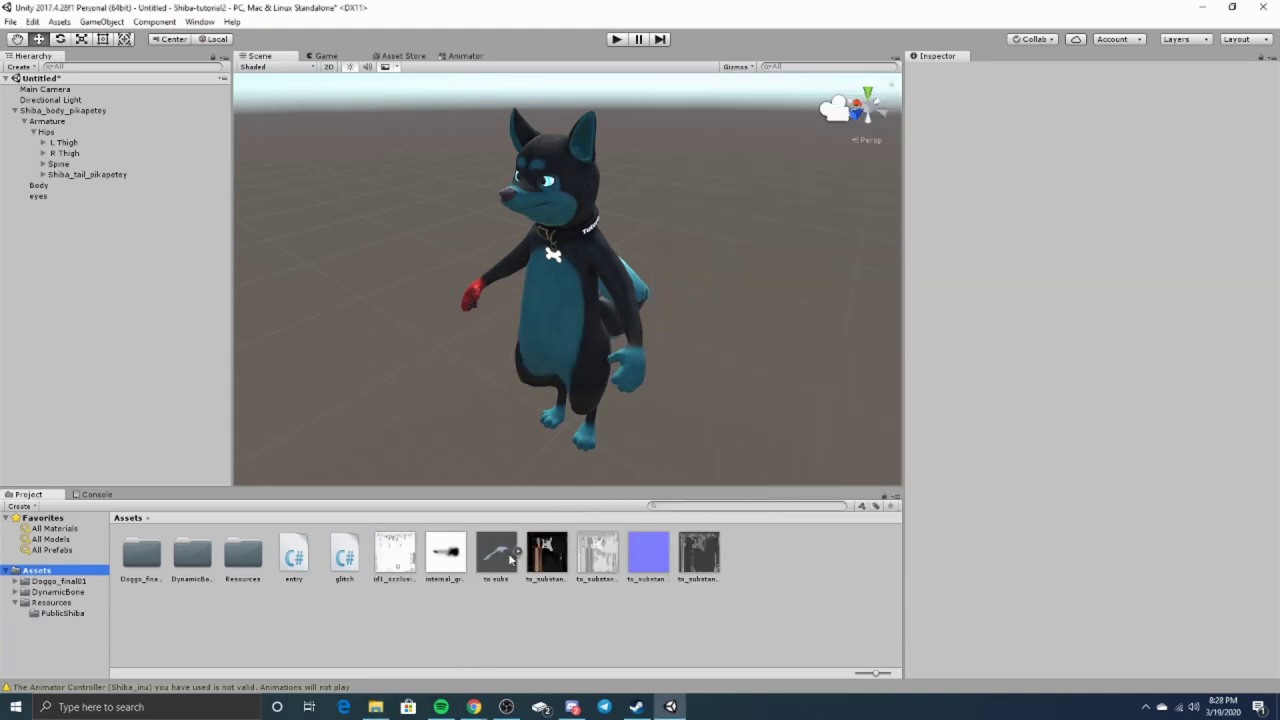
Add the to subs guitar model to the hierarchy at the scene's root level and frame it with the avatar.
click(503, 554)
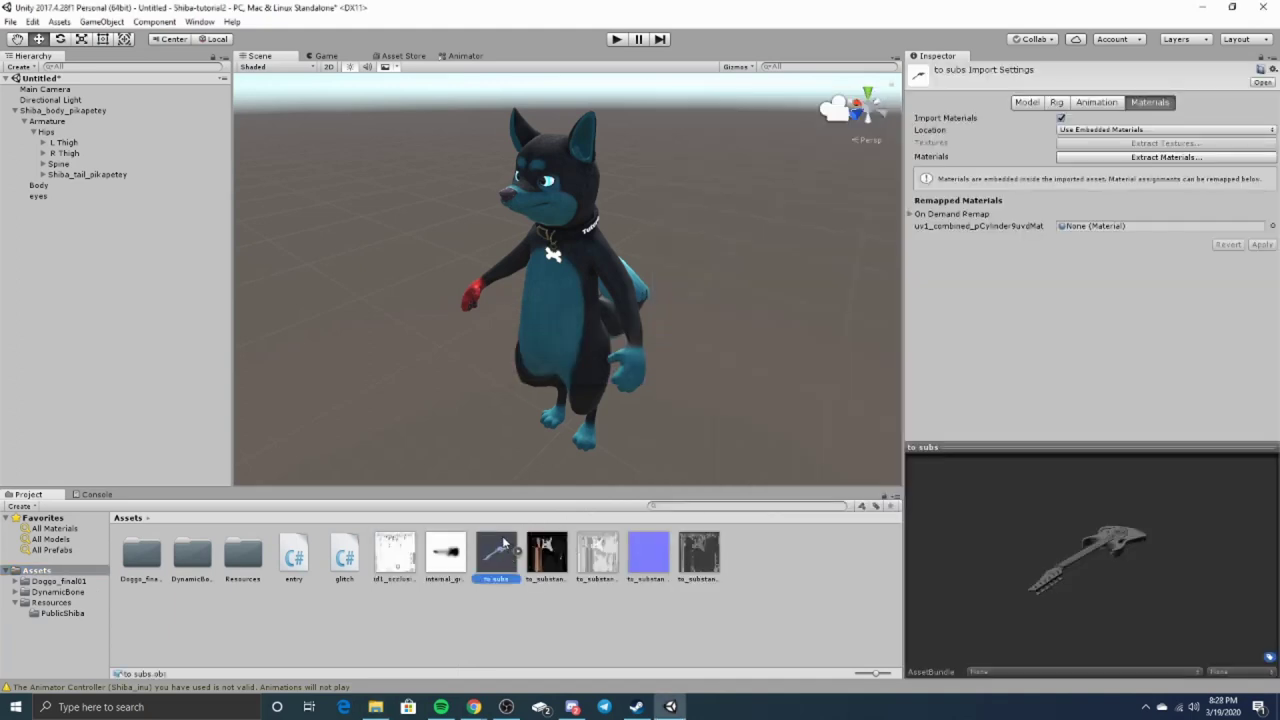
drag(507, 558, 45, 221)
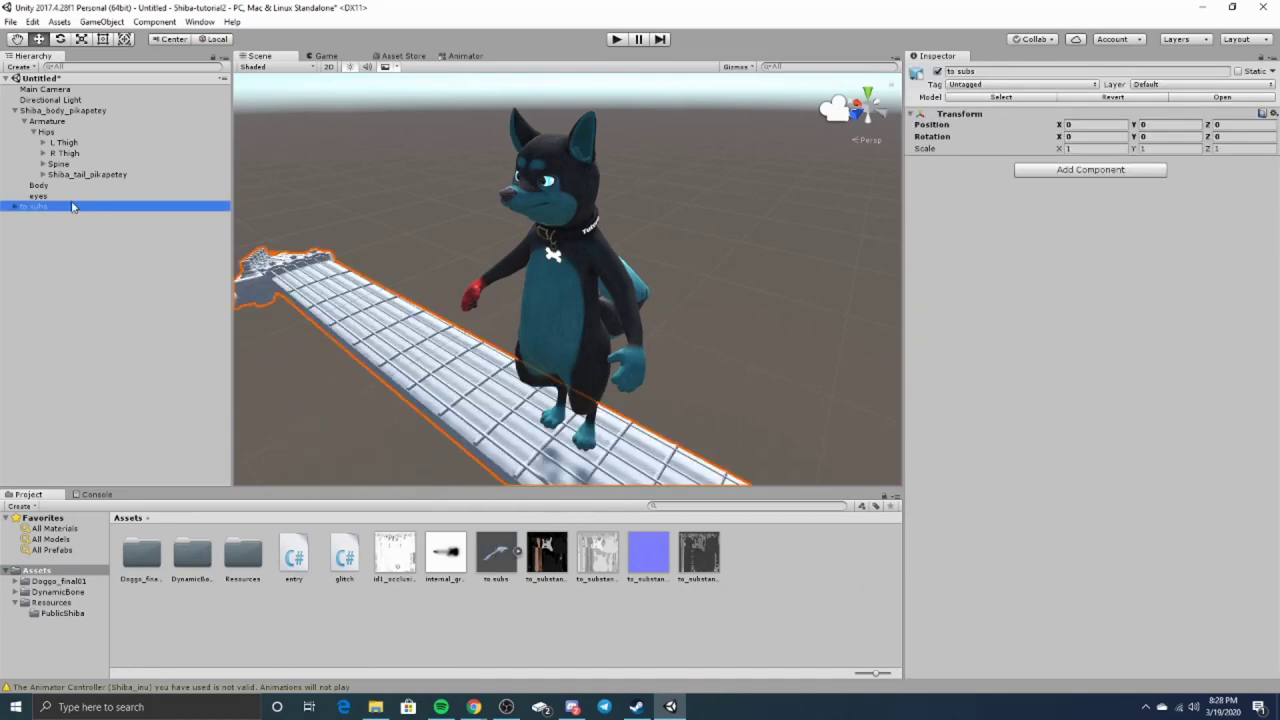
double_click(75, 206)
alt+drag(723, 321, 584, 347)
scroll(482, 366, down, 3)
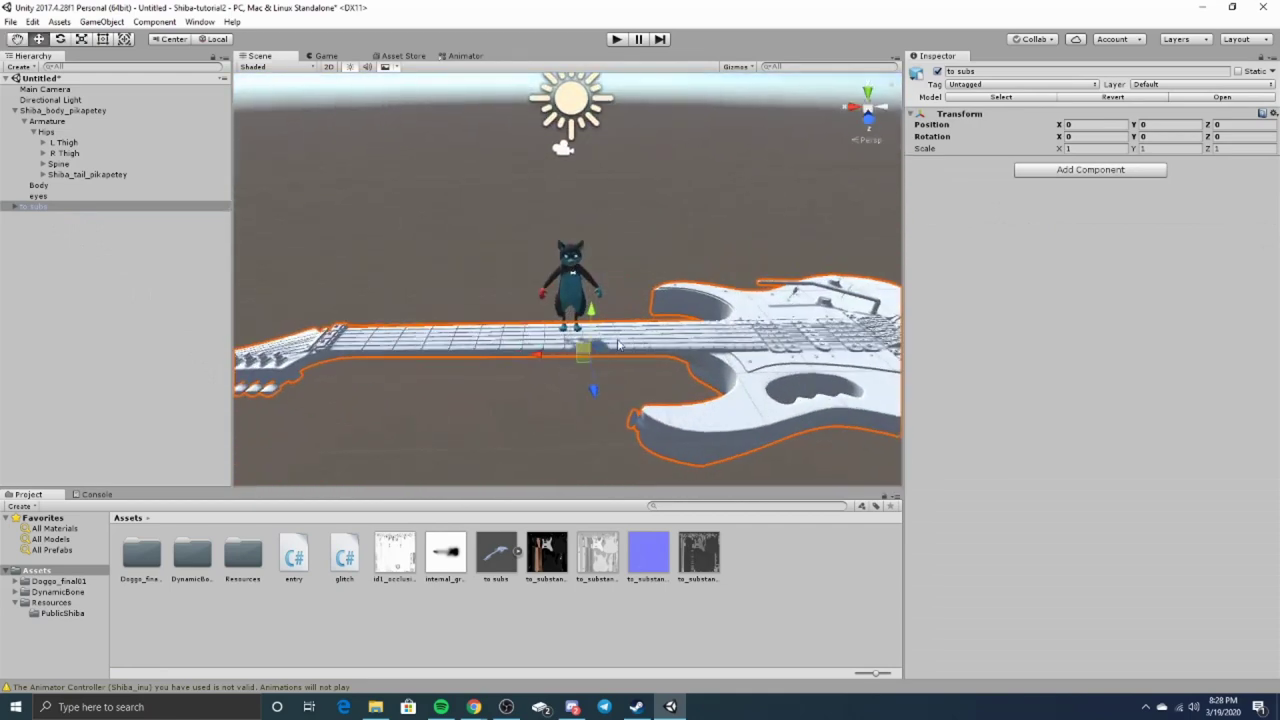
Set the guitar's scale to 0.1 on X, Y and Z.
click(1087, 146)
text(.1)
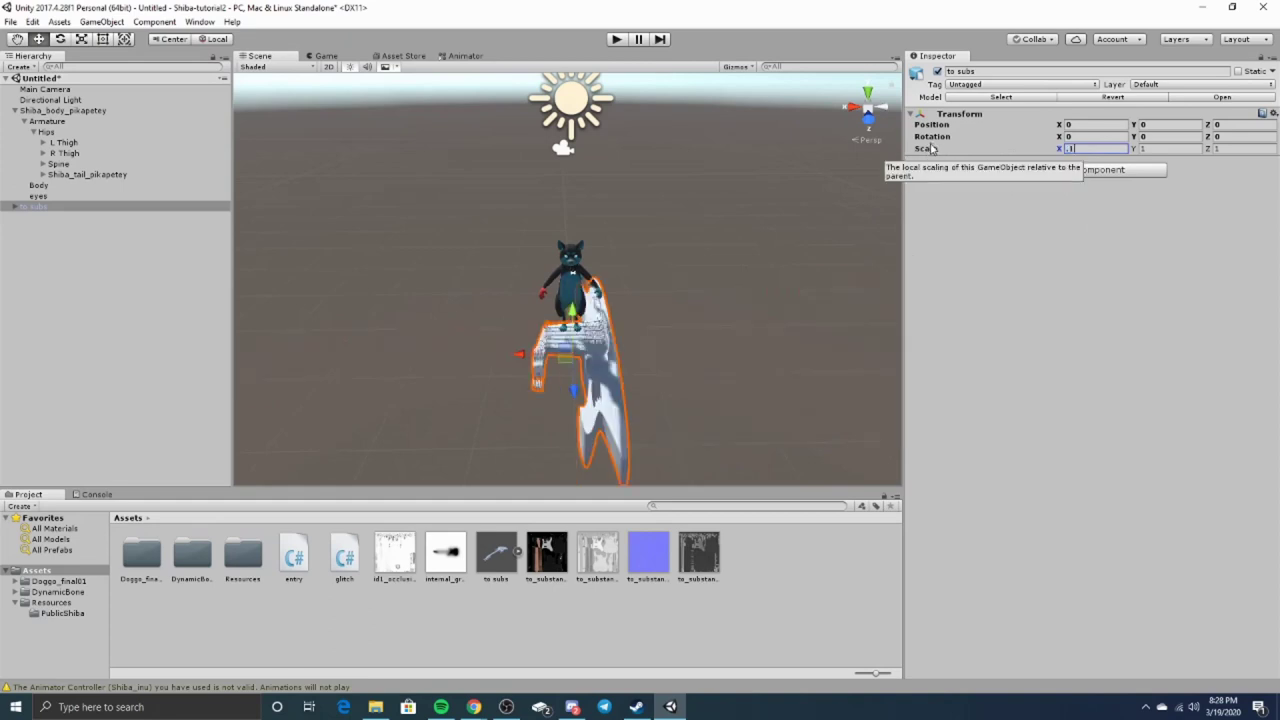
click(1165, 148)
text(.1)
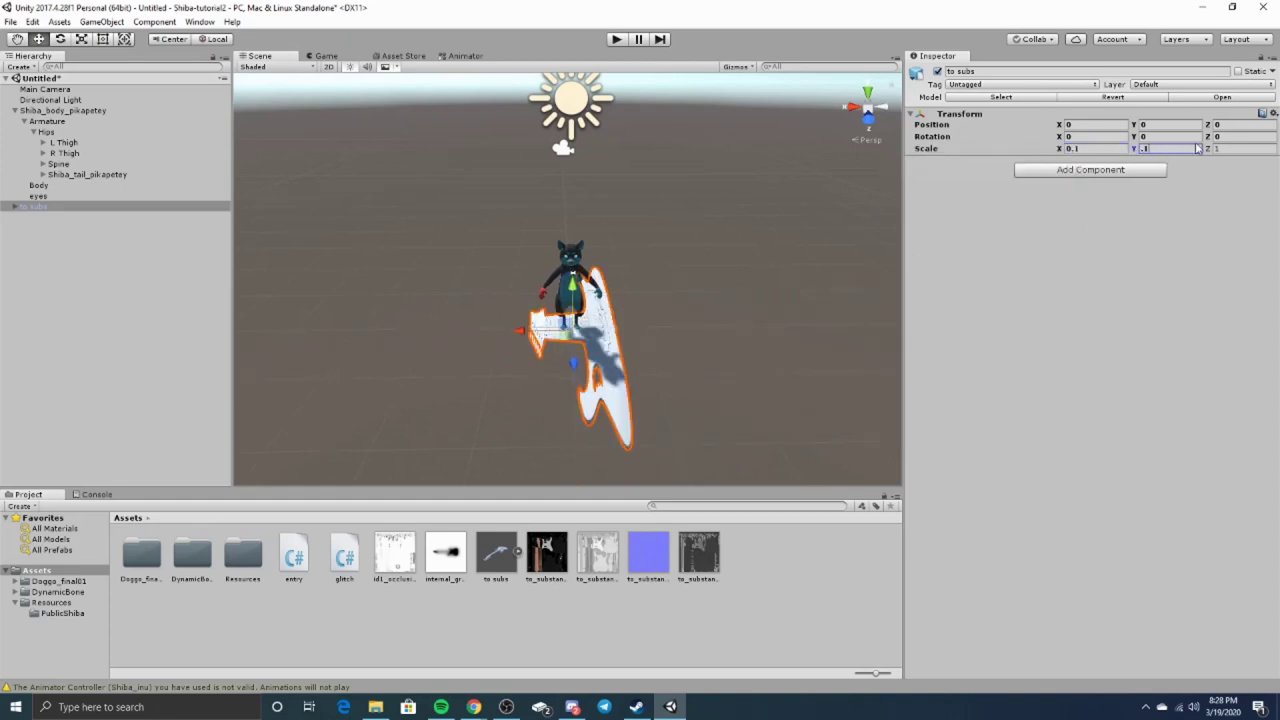
click(1225, 149)
text(.1)
scroll(618, 275, up, 5)
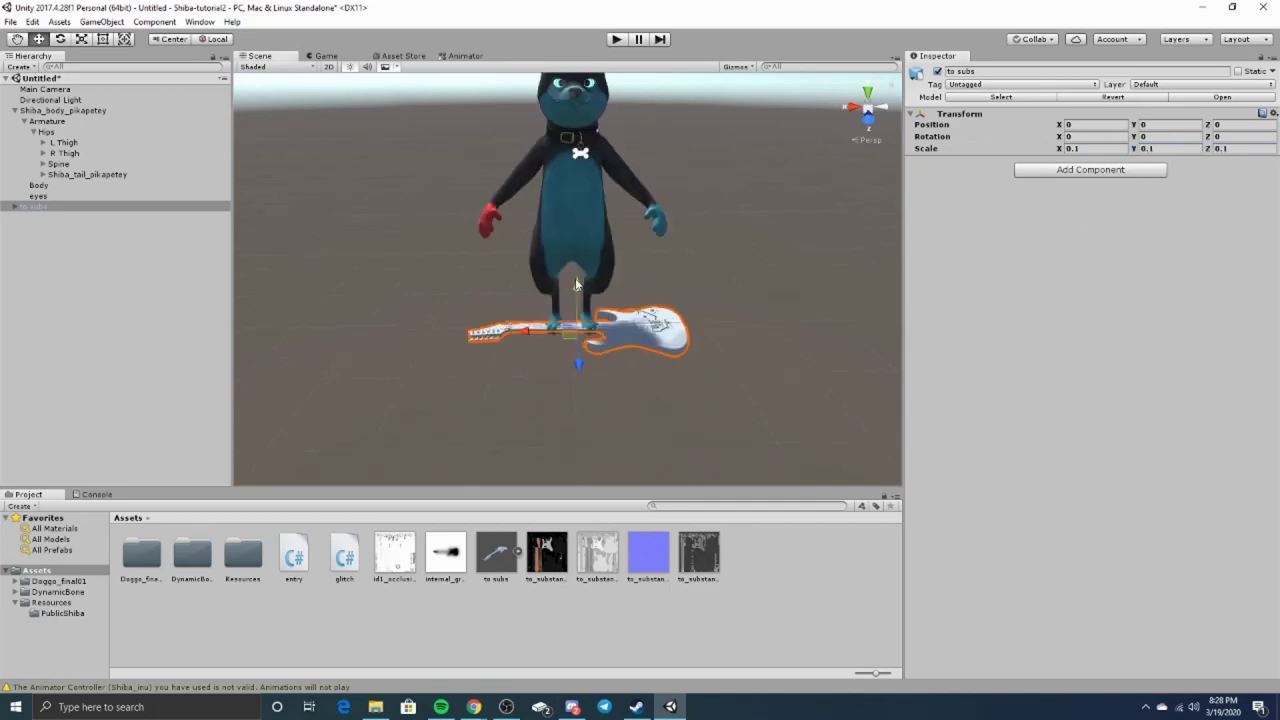
Move the guitar near the avatar's left hand, to about X -0.405, Y 0.573, Z 0.177.
drag(574, 326, 607, 222)
alt+drag(750, 208, 662, 266)
drag(582, 240, 699, 218)
scroll(700, 218, down, 4)
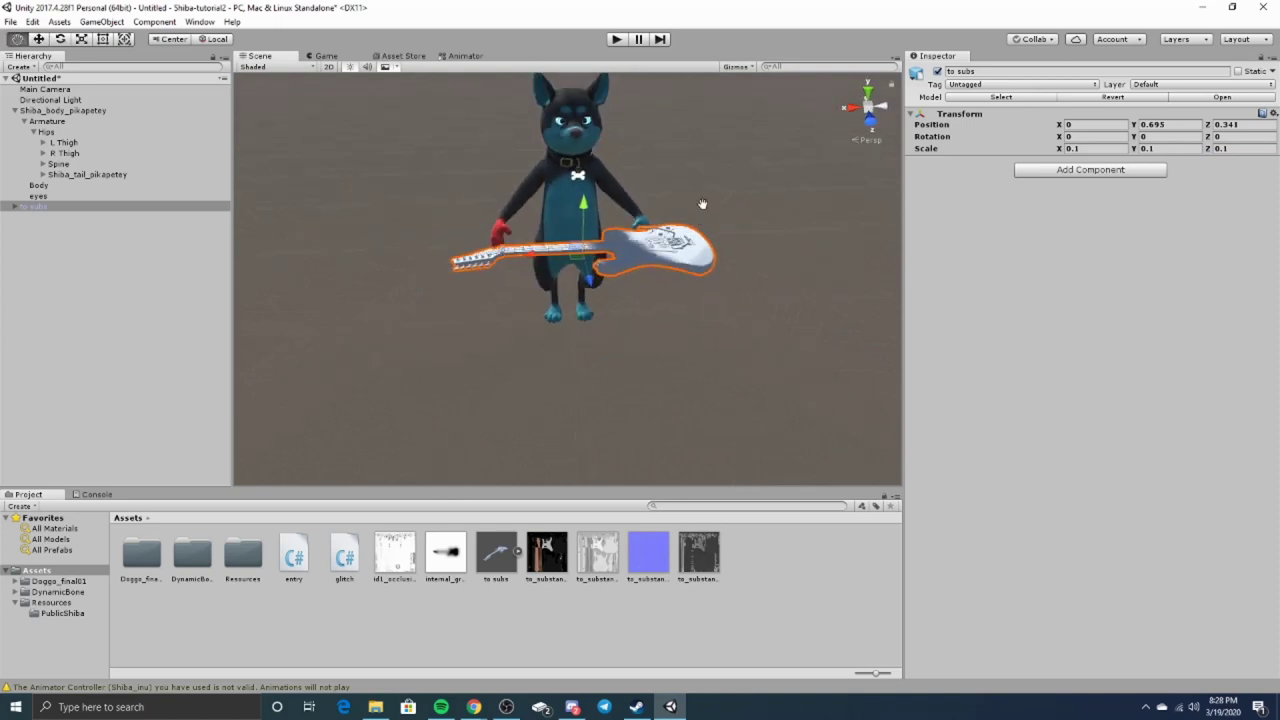
middle_drag(702, 204, 655, 267)
drag(548, 268, 548, 282)
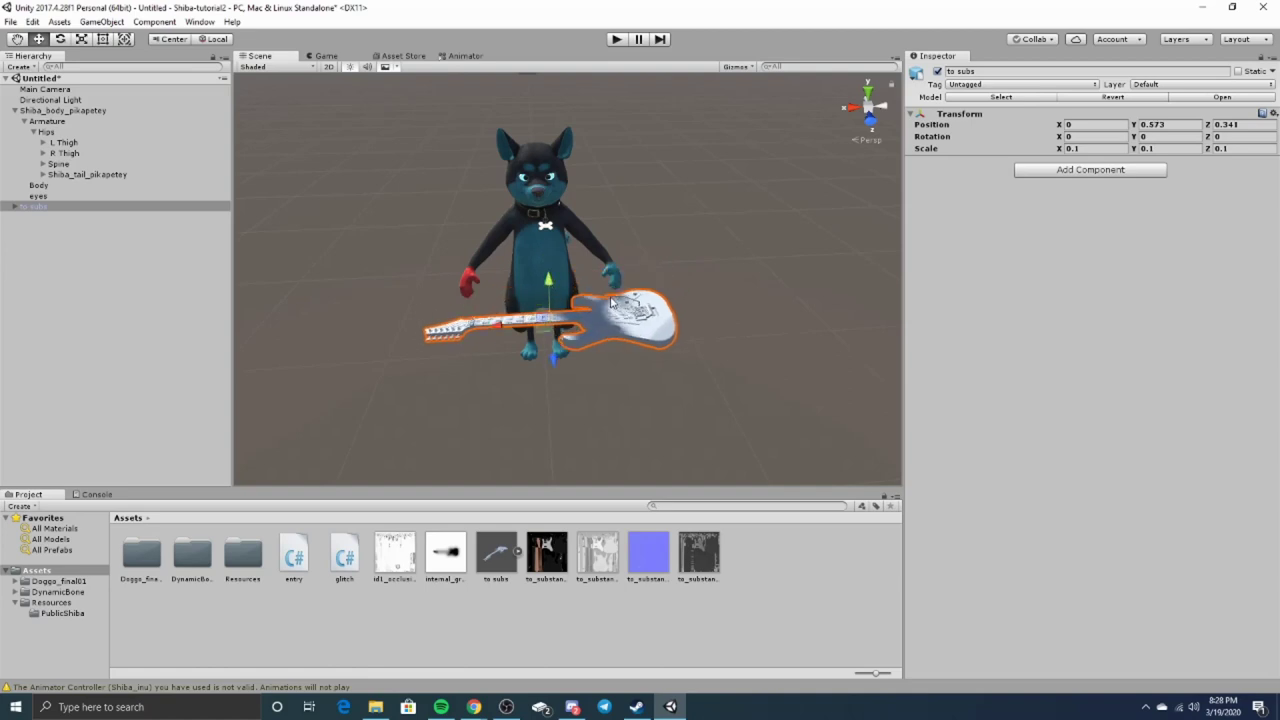
middle_drag(611, 302, 507, 290)
scroll(507, 290, up, 6)
alt+drag(507, 292, 600, 345)
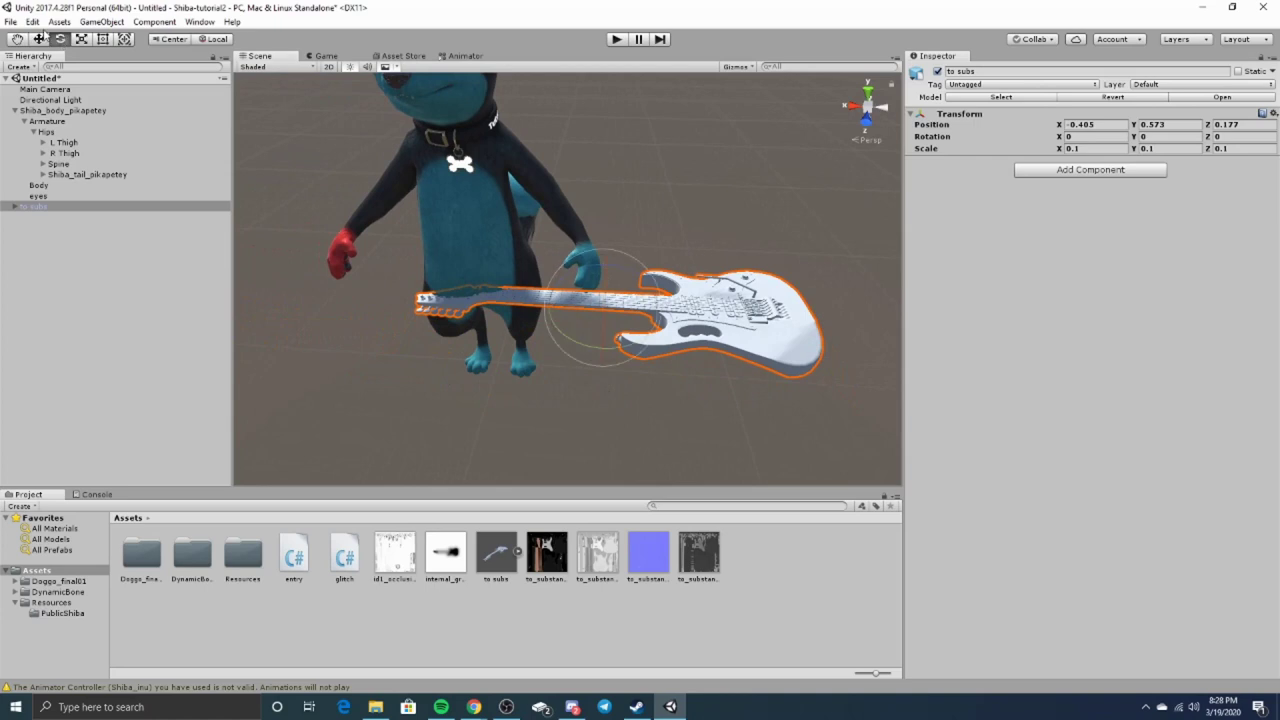
Rotate the guitar to about 1.5, -16.7, 53.2 so its neck runs diagonally through the avatar's left hand.
drag(583, 277, 586, 250)
scroll(586, 250, up, 3)
middle_drag(586, 250, 609, 369)
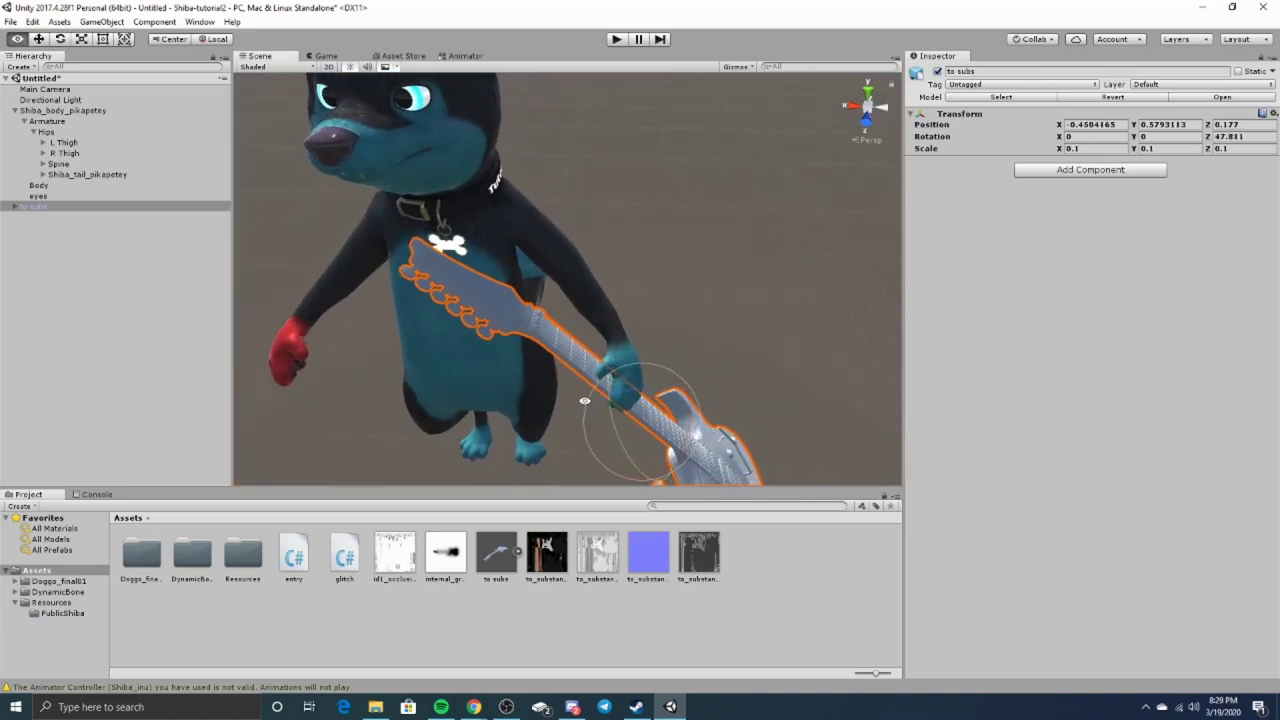
alt+drag(585, 399, 547, 376)
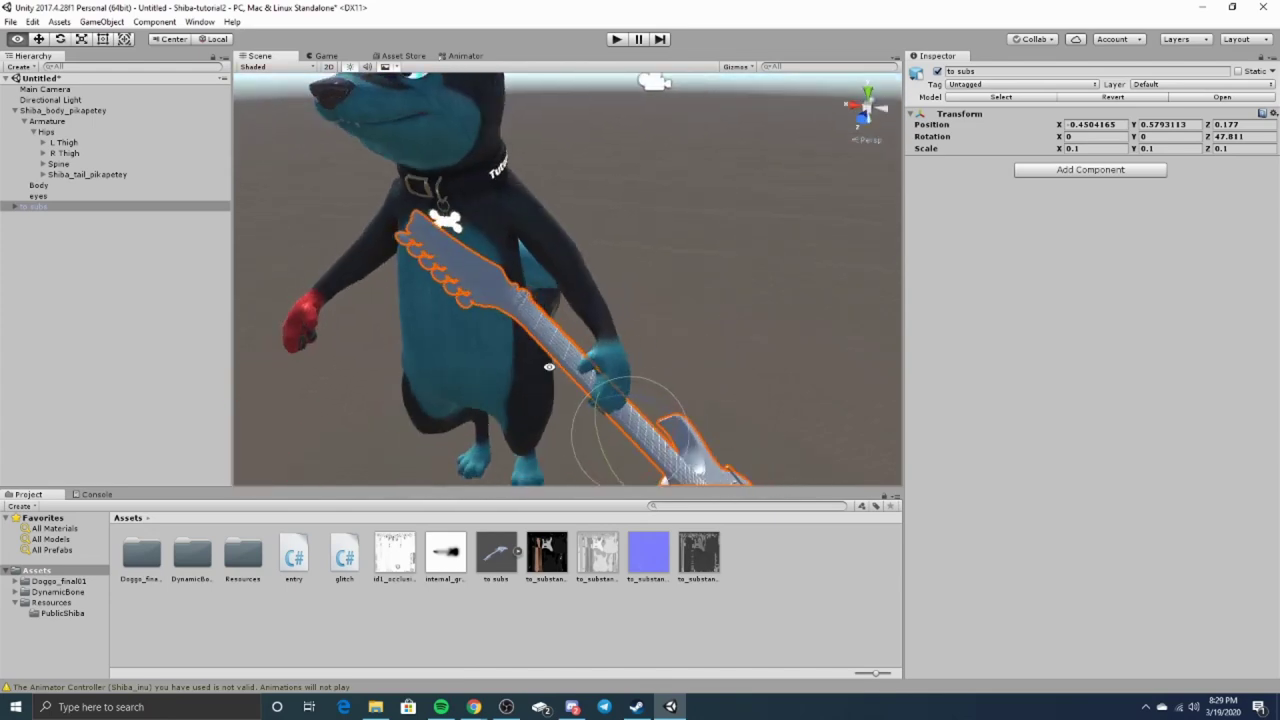
alt+drag(800, 420, 677, 429)
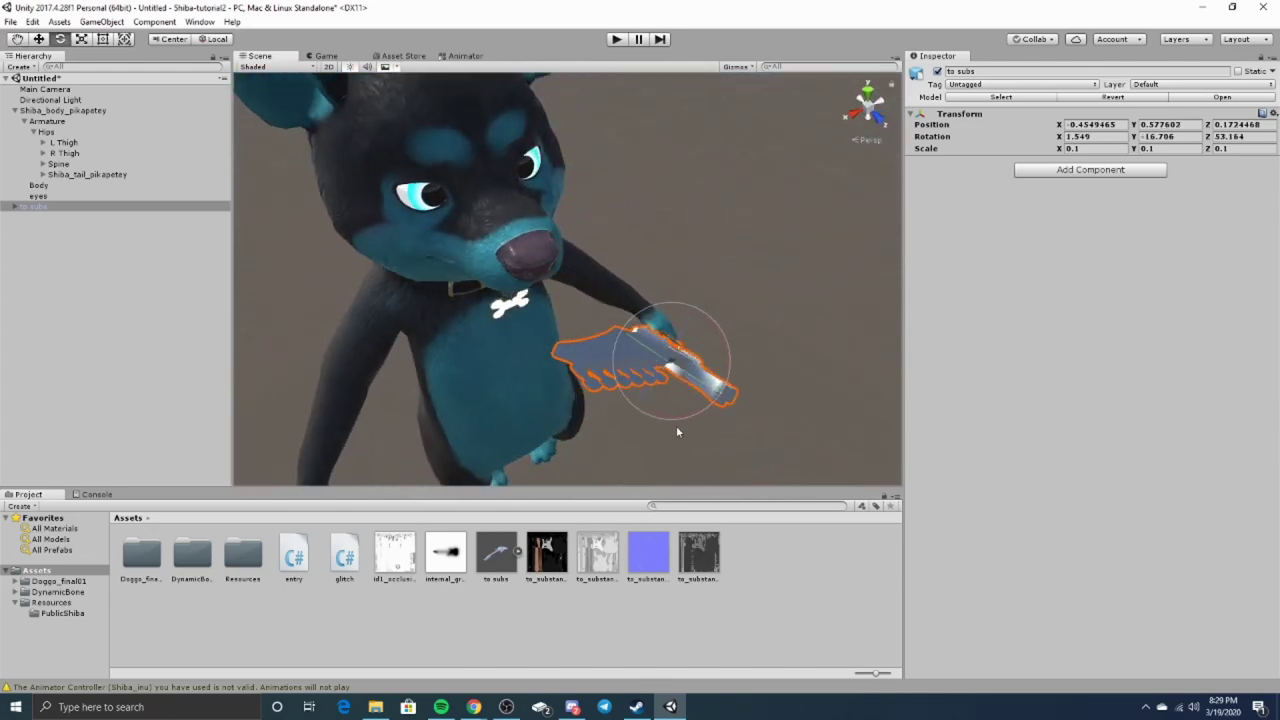
Fit the guitar's neck into the left hand's grip at about X -0.447, Y 0.578, Z 0.145.
click(41, 41)
mouse_move(728, 376)
alt+mouse_down()
mouse_move(600, 312)
mouse_move(363, 228)
mouse_move(686, 385)
mouse_move(720, 354)
alt+mouse_up()
scroll(686, 384, down, 4)
middle_drag(676, 338, 691, 371)
scroll(688, 368, up, 4)
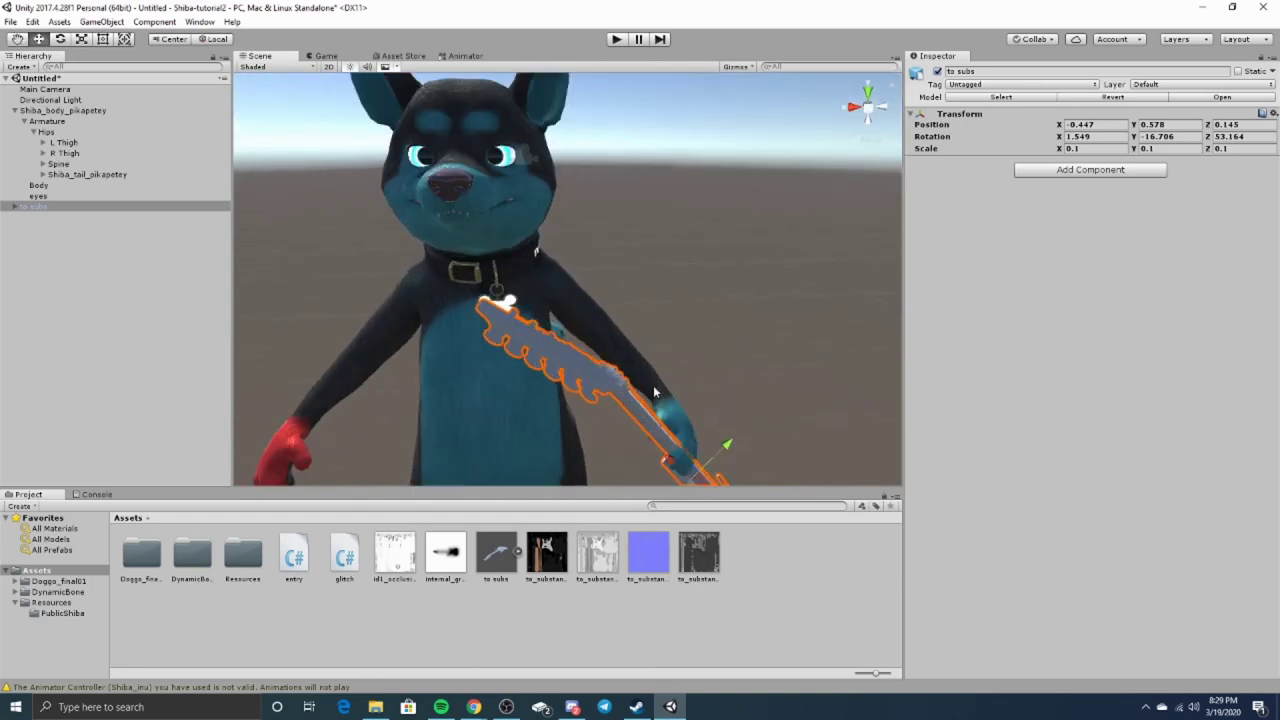
alt+drag(686, 366, 668, 384)
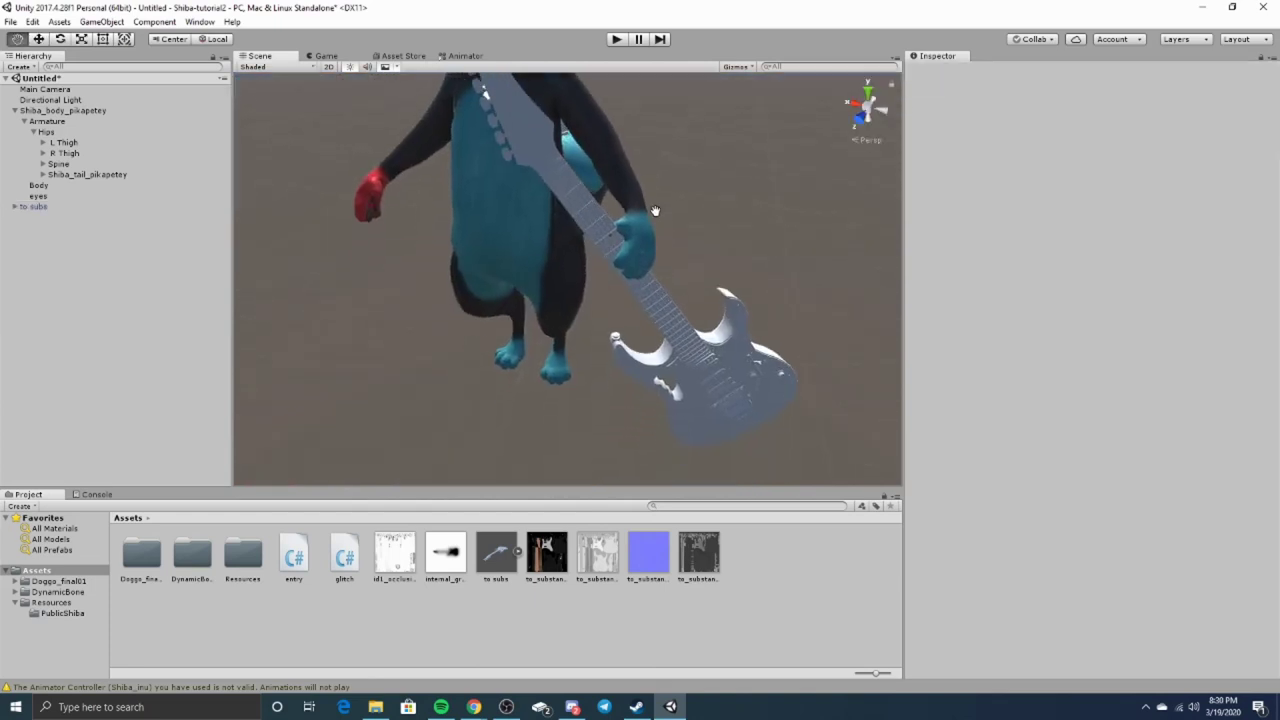
alt+drag(655, 211, 682, 250)
scroll(676, 266, down, 4)
middle_drag(598, 209, 643, 303)
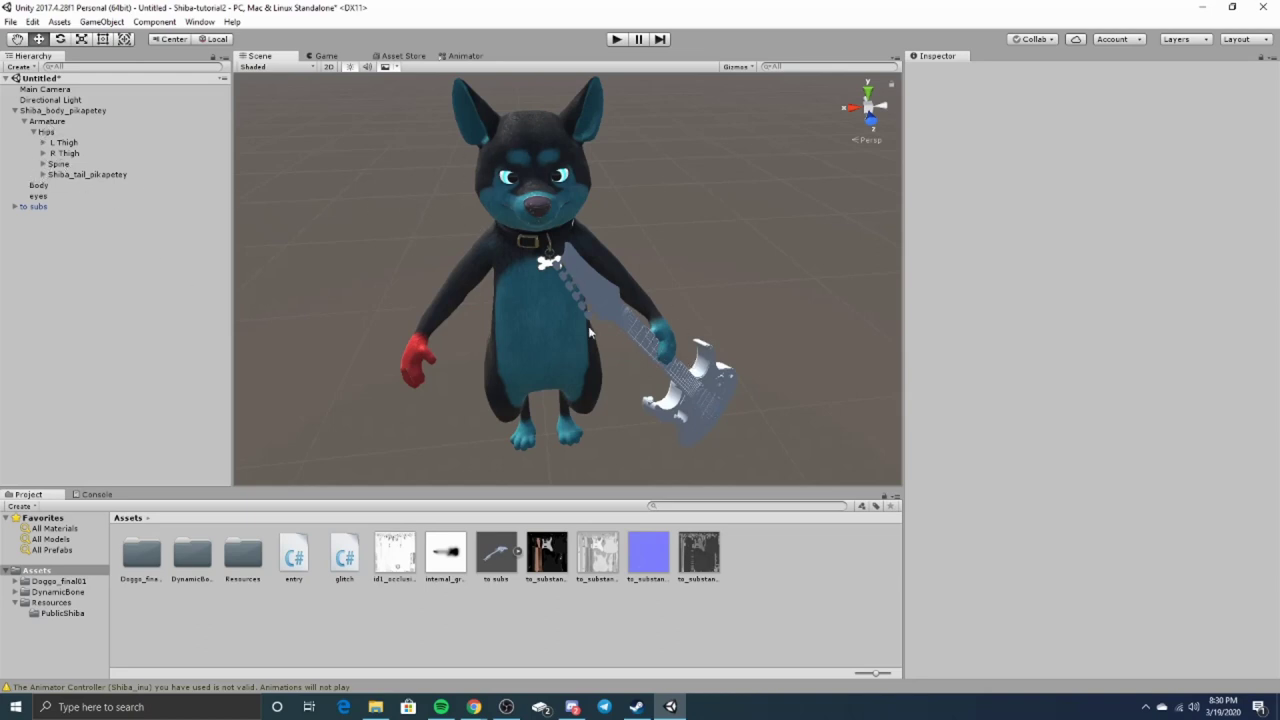
Expand the armature from Spine through Chest and the left arm to L Hand, and parent the to subs guitar to L Hand.
click(42, 164)
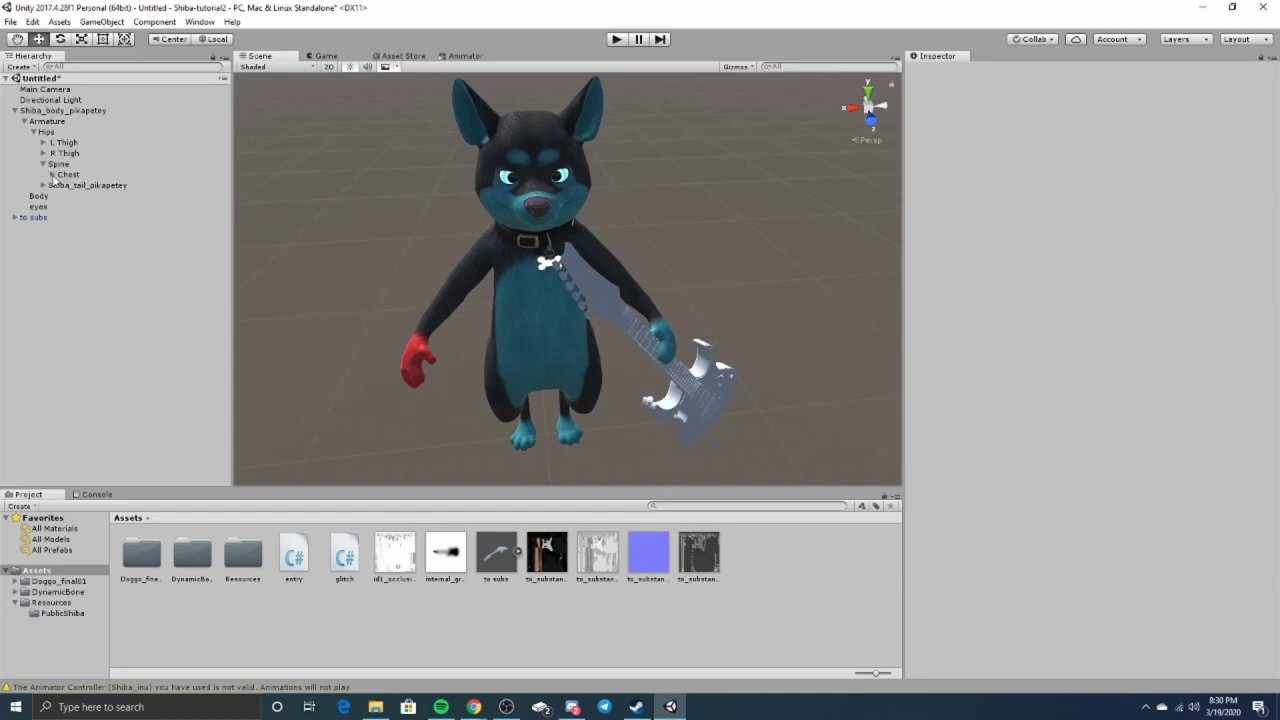
click(52, 174)
click(62, 185)
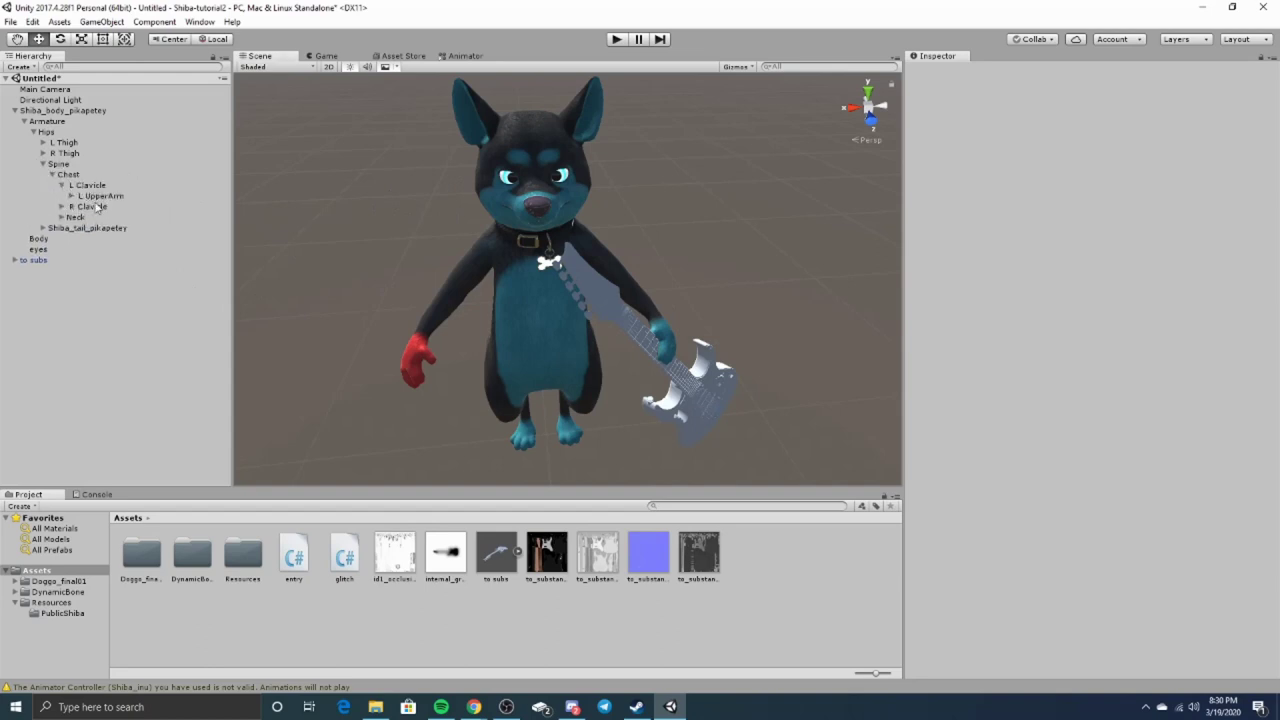
click(85, 196)
click(71, 196)
click(80, 206)
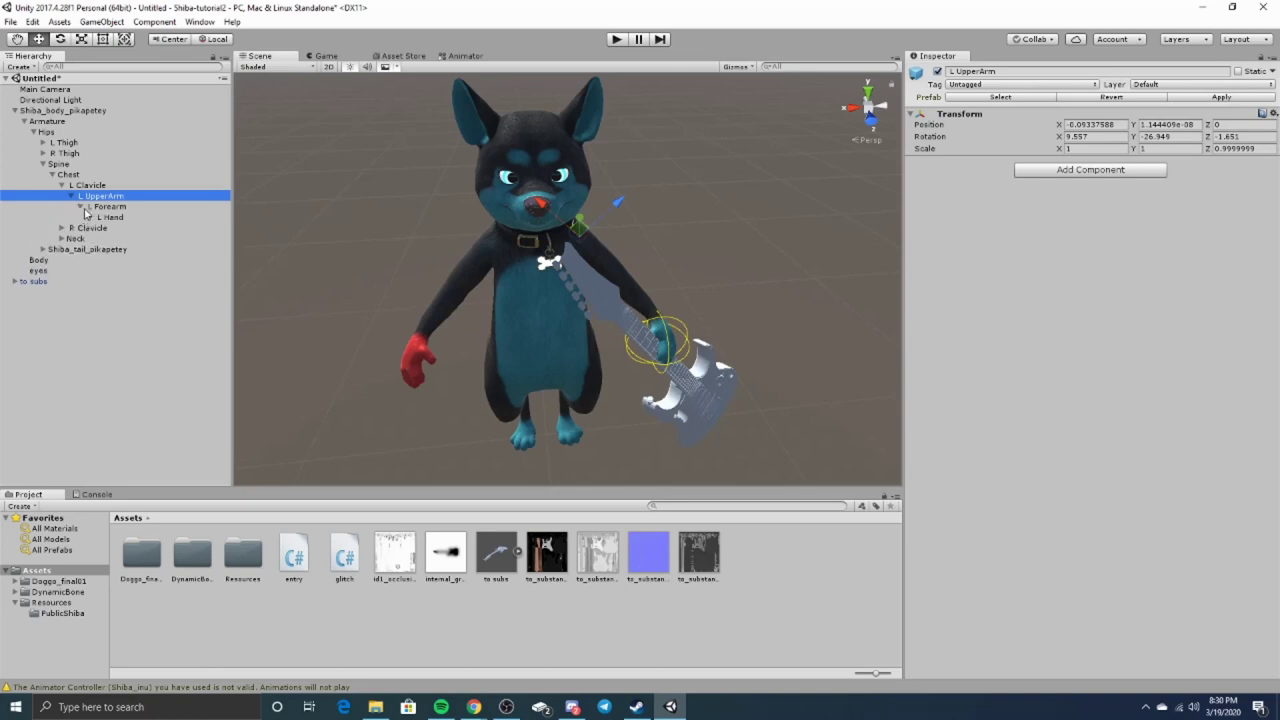
click(100, 218)
click(89, 218)
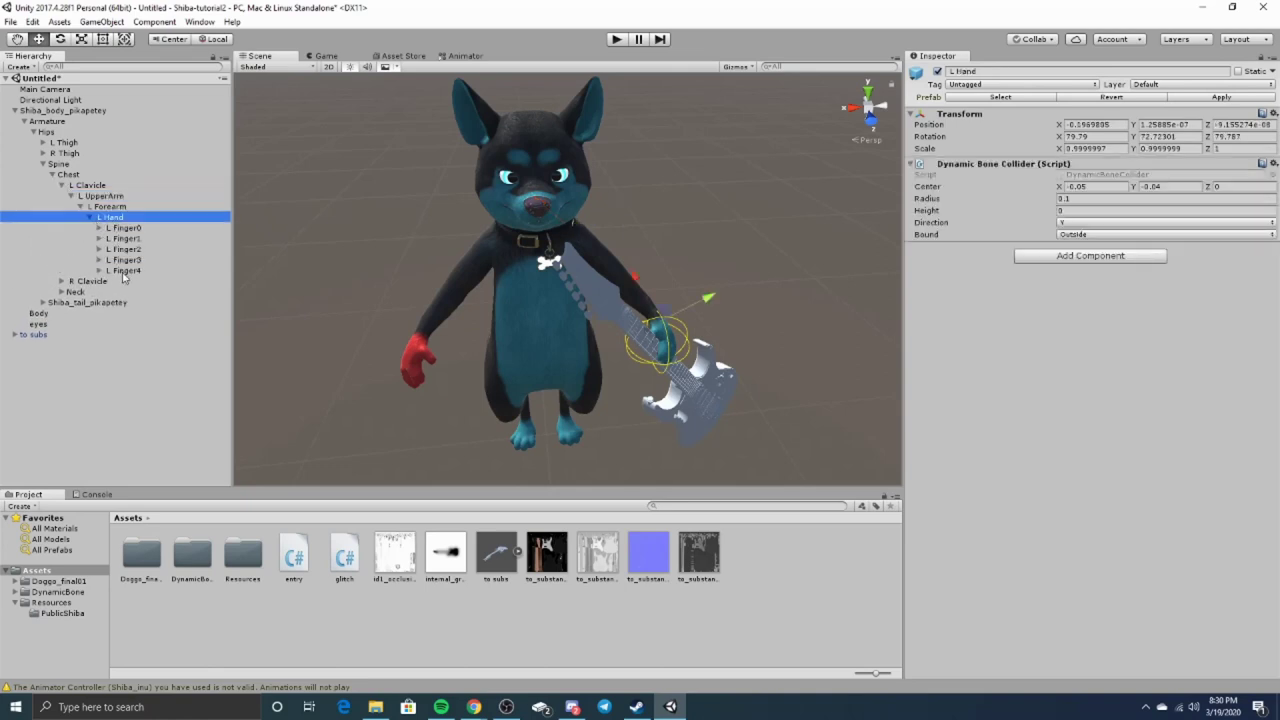
drag(36, 338, 117, 221)
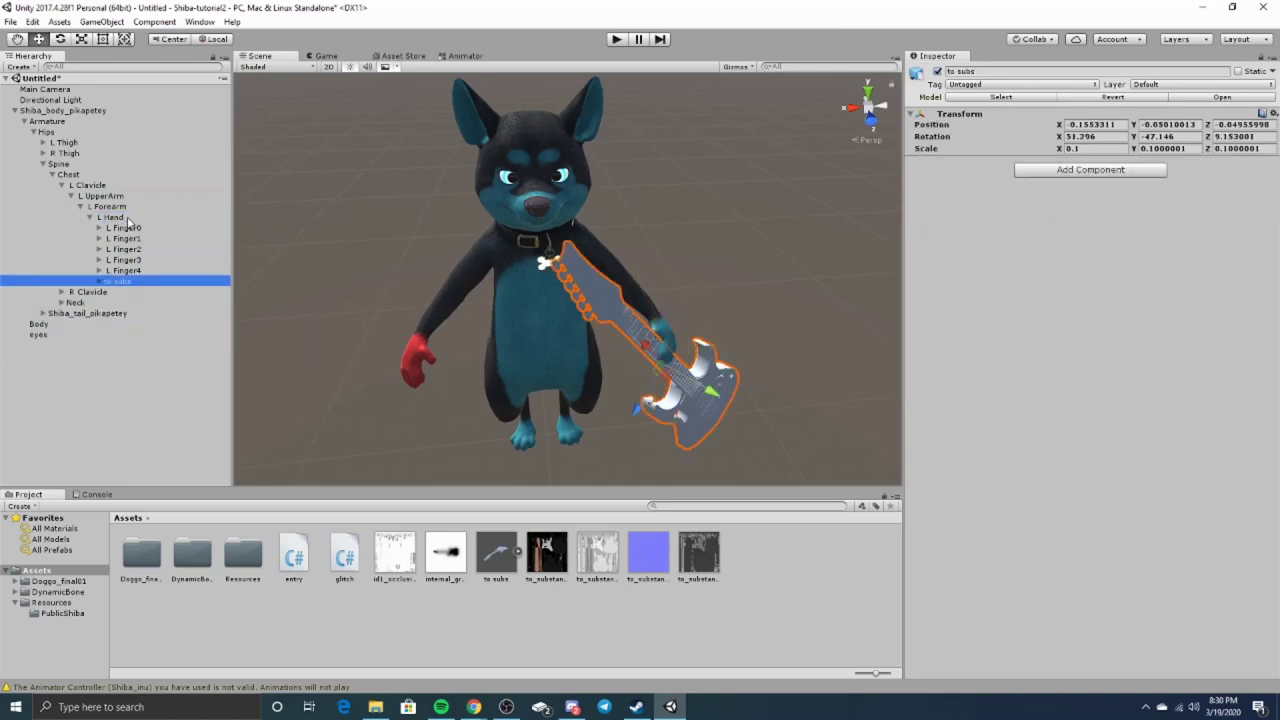
click(688, 297)
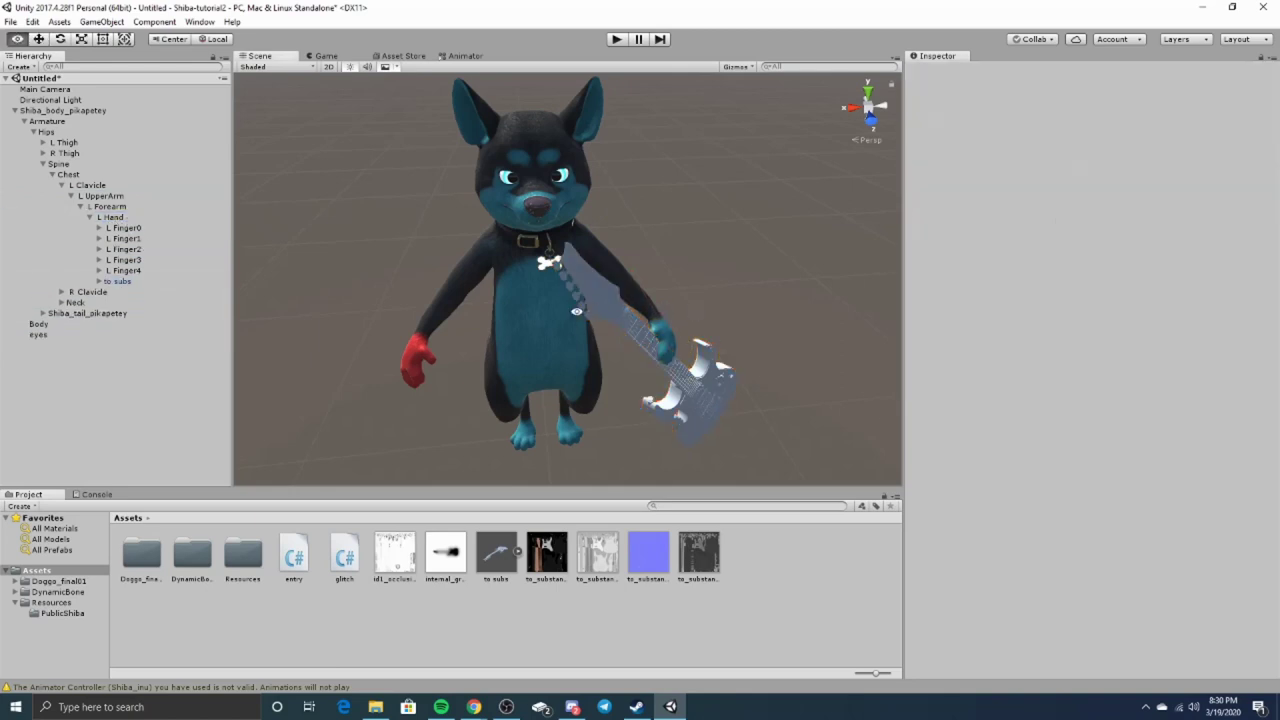
Examine the guitar's placement in the avatar's left hand from several angles.
alt+drag(577, 312, 420, 290)
alt+drag(684, 355, 729, 371)
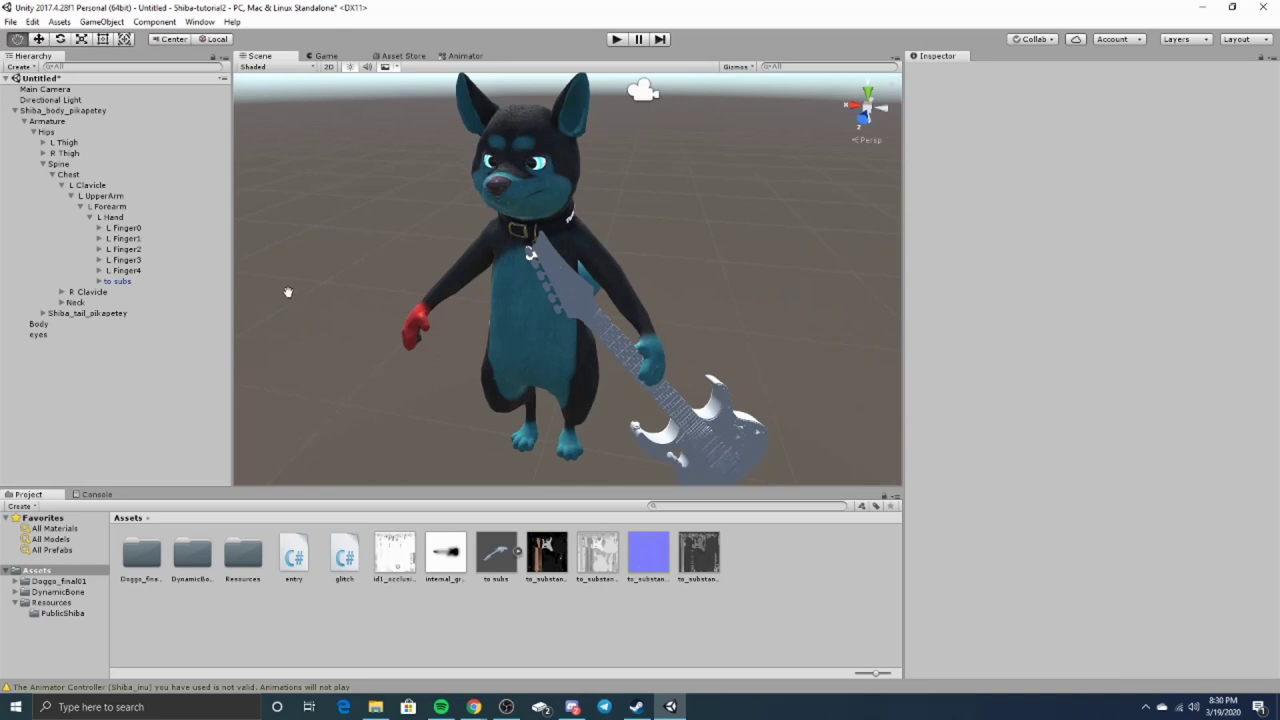
alt+drag(286, 289, 343, 303)
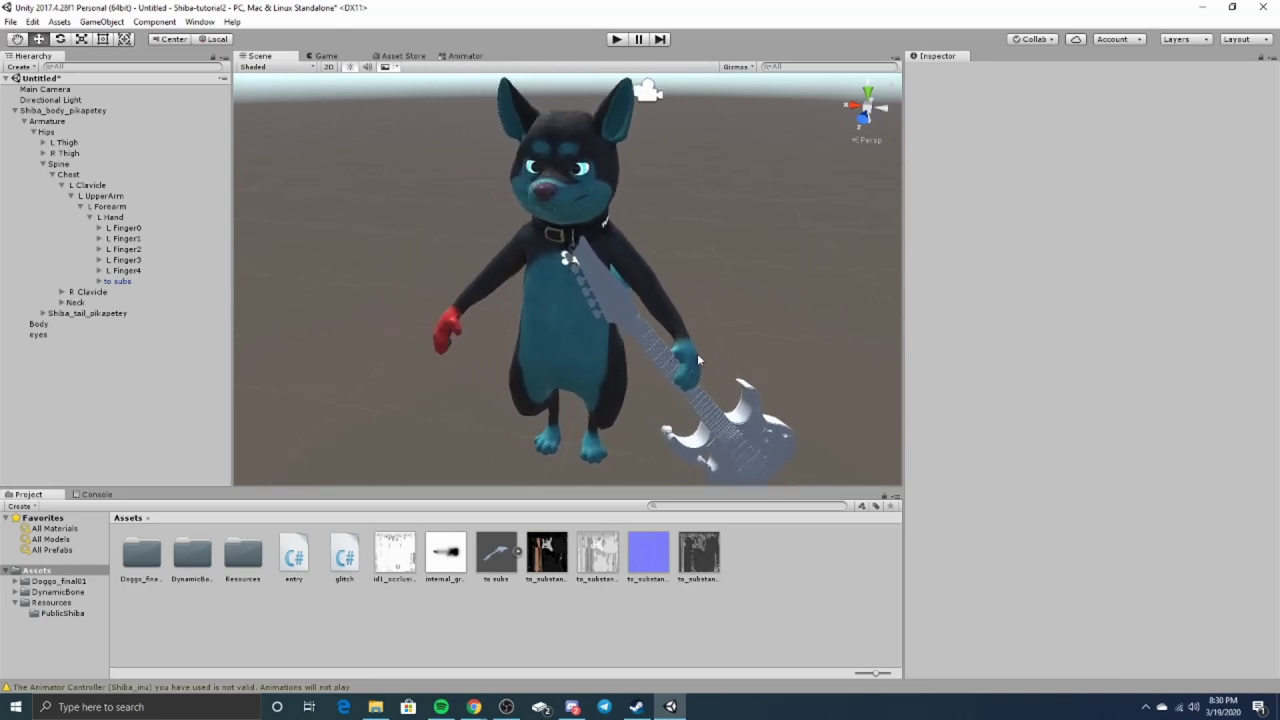
alt+drag(697, 360, 513, 296)
key(w)
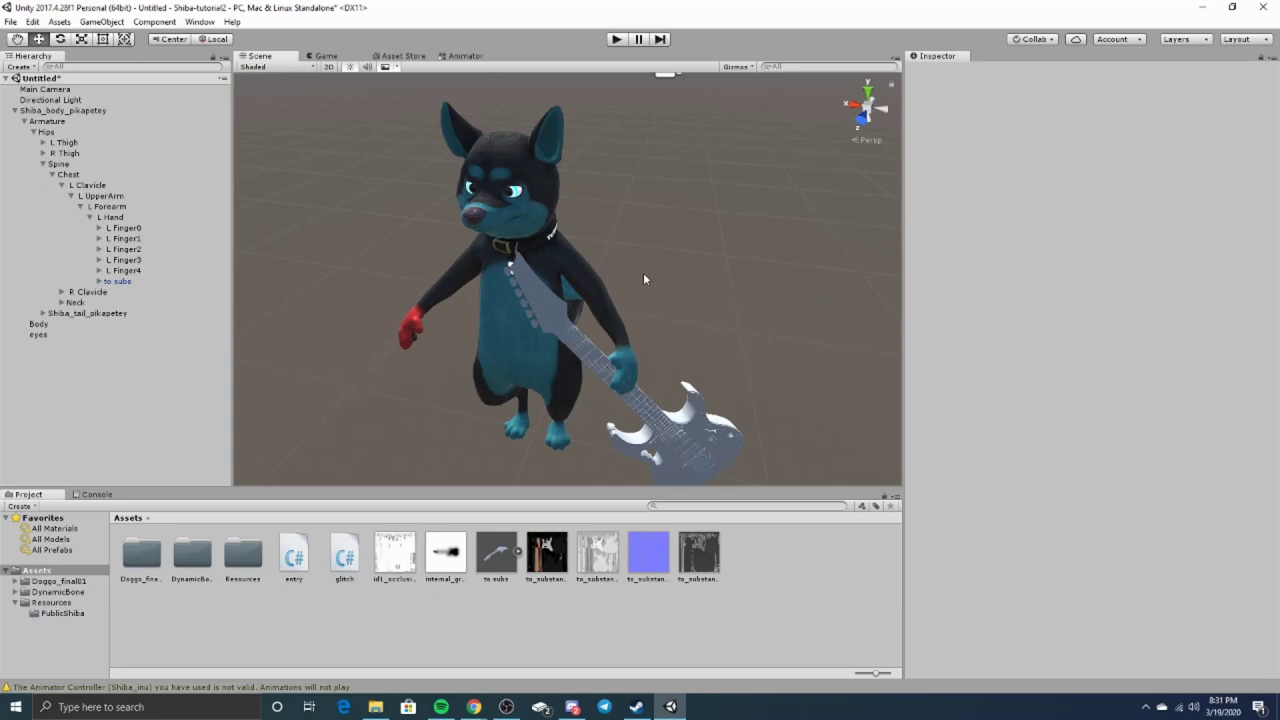
alt+drag(643, 272, 598, 198)
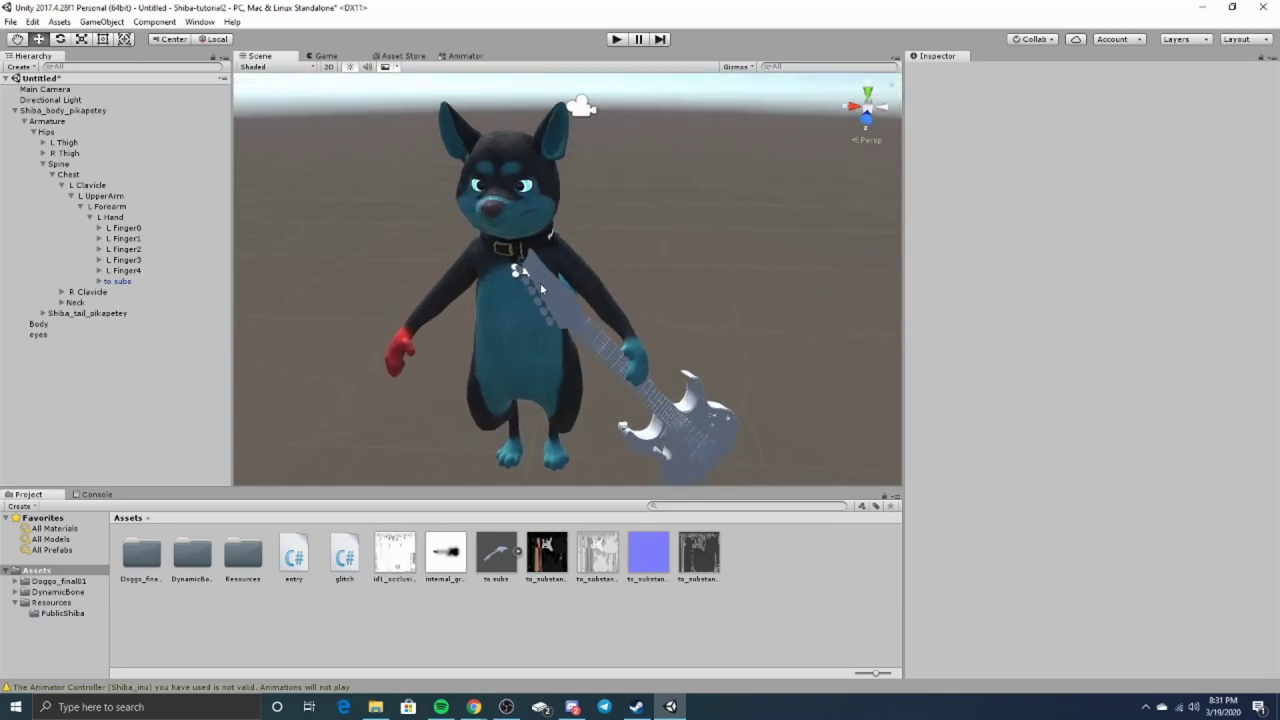
middle_drag(574, 310, 571, 300)
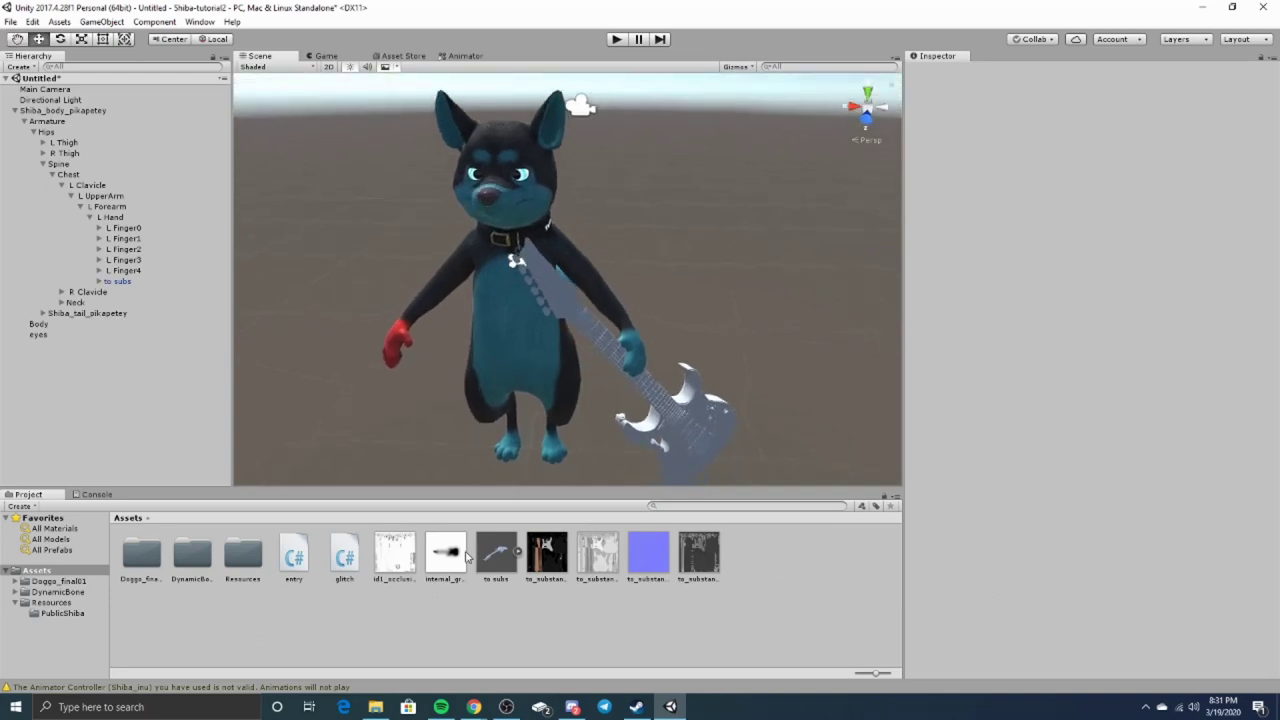
Create a new material named guitar in the Assets folder.
alt+drag(662, 466, 621, 362)
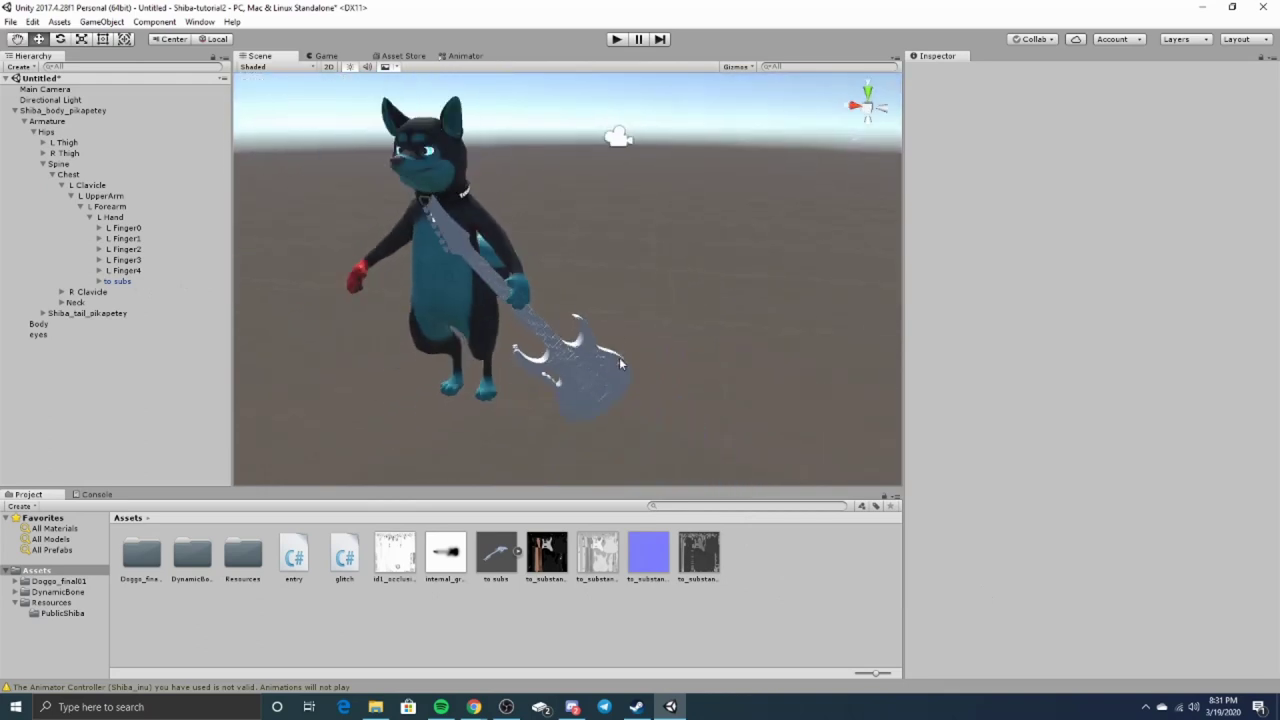
right_click(741, 553)
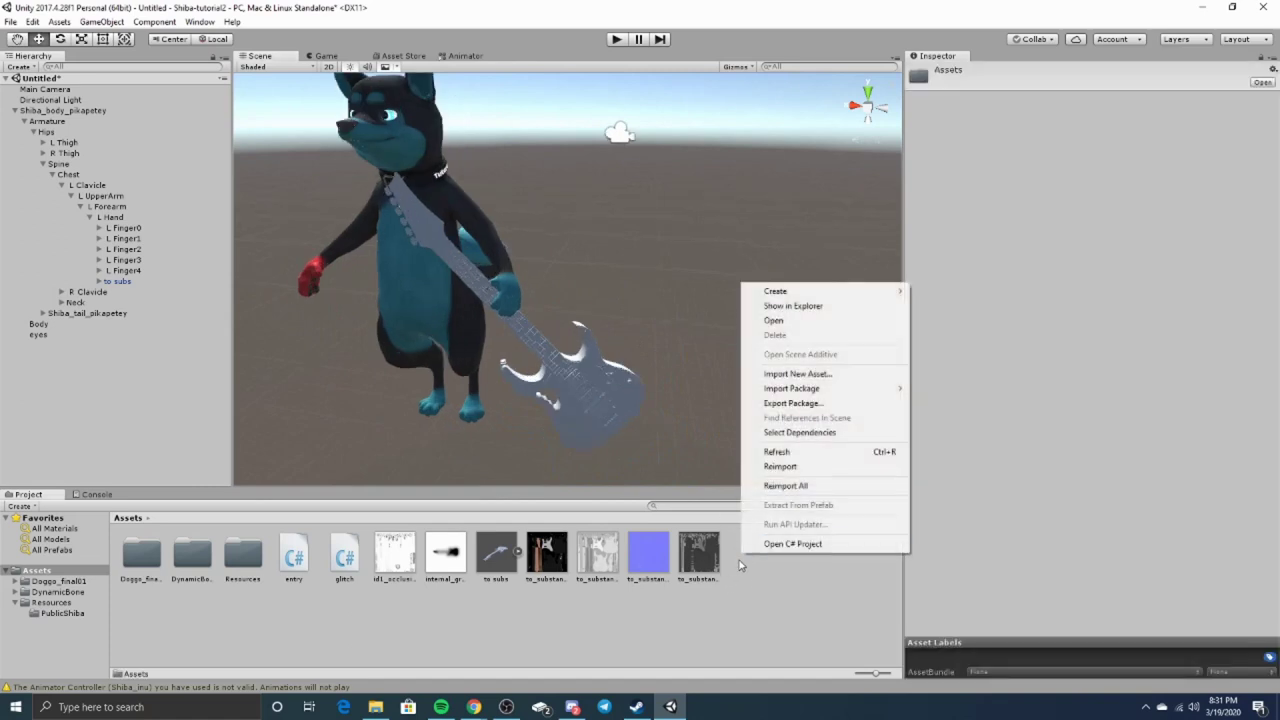
mouse_move(770, 293)
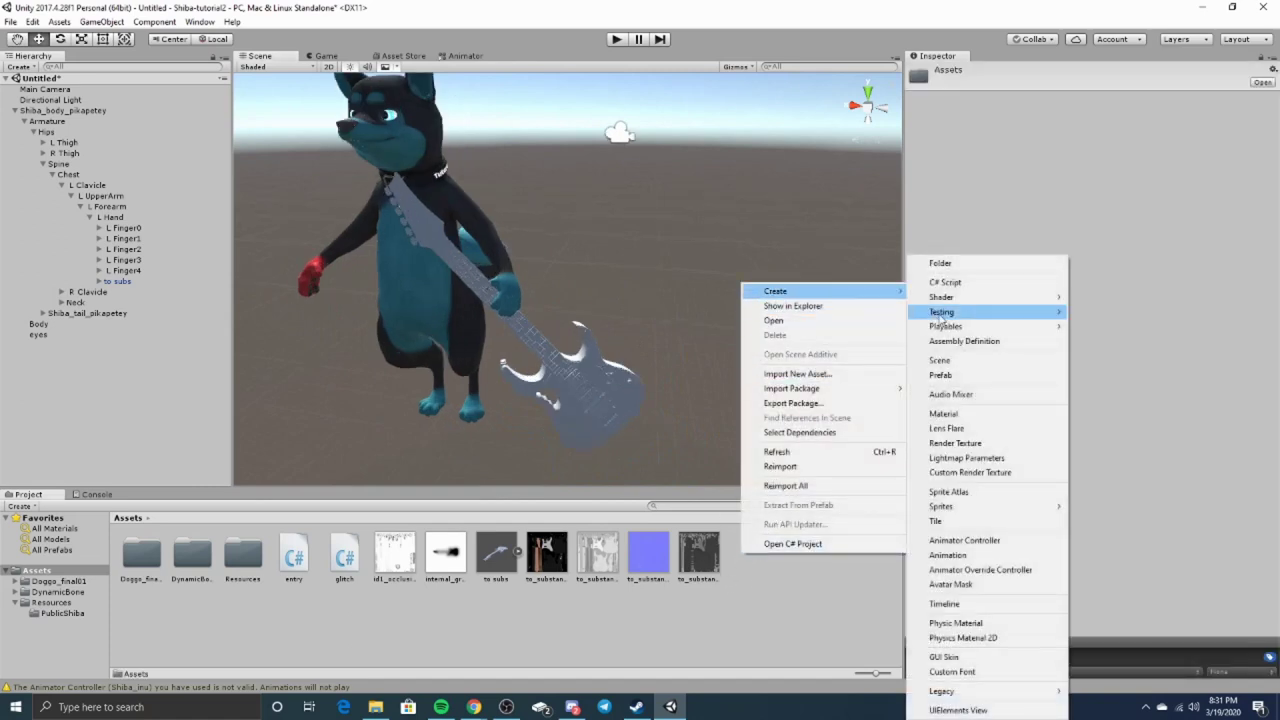
click(945, 413)
key(BackSpace)
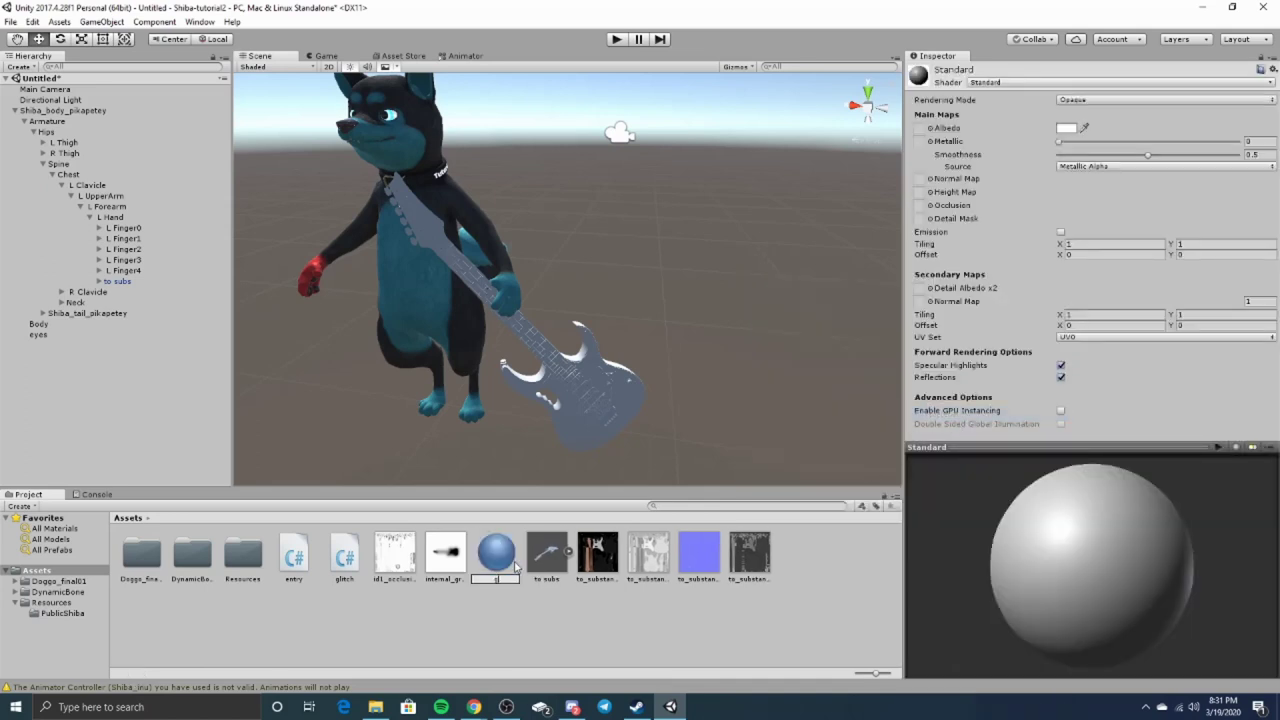
text(guitar)
key(Return)
Assign the to_substance albedo, metallic and normal textures to the guitar material, with the normal texture's type set to Normal map.
drag(582, 556, 920, 128)
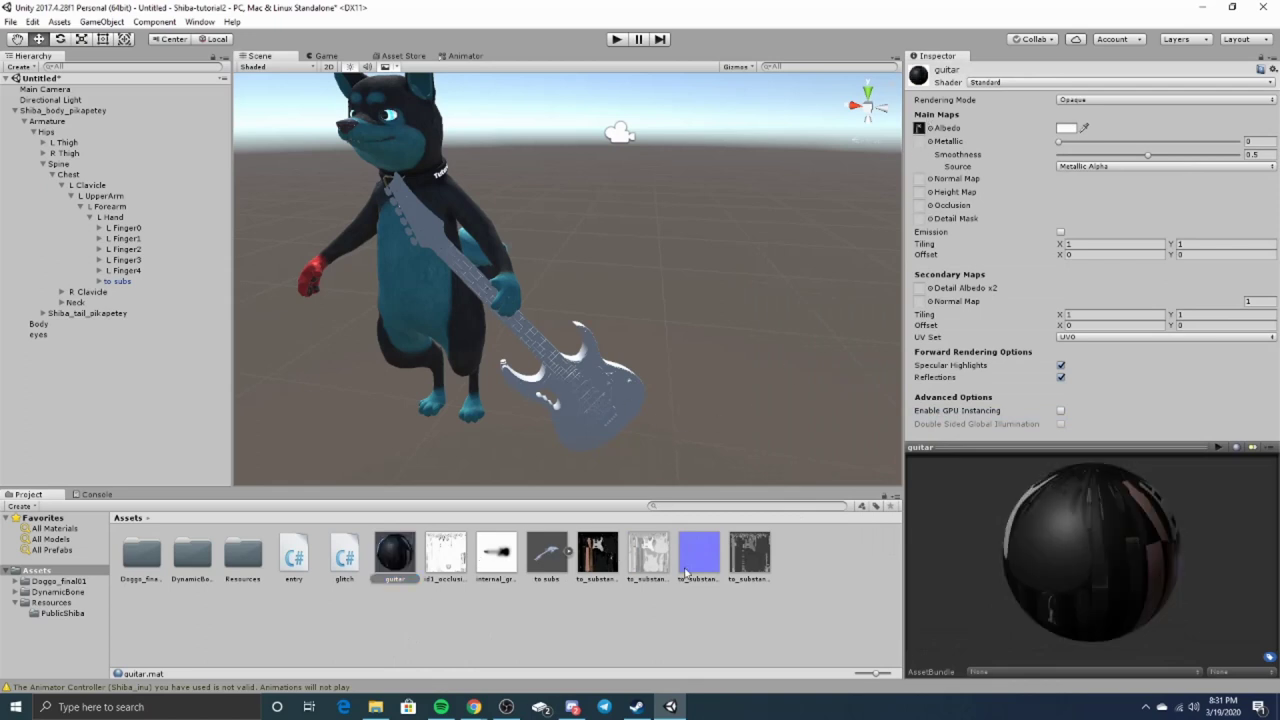
alt+drag(432, 294, 657, 379)
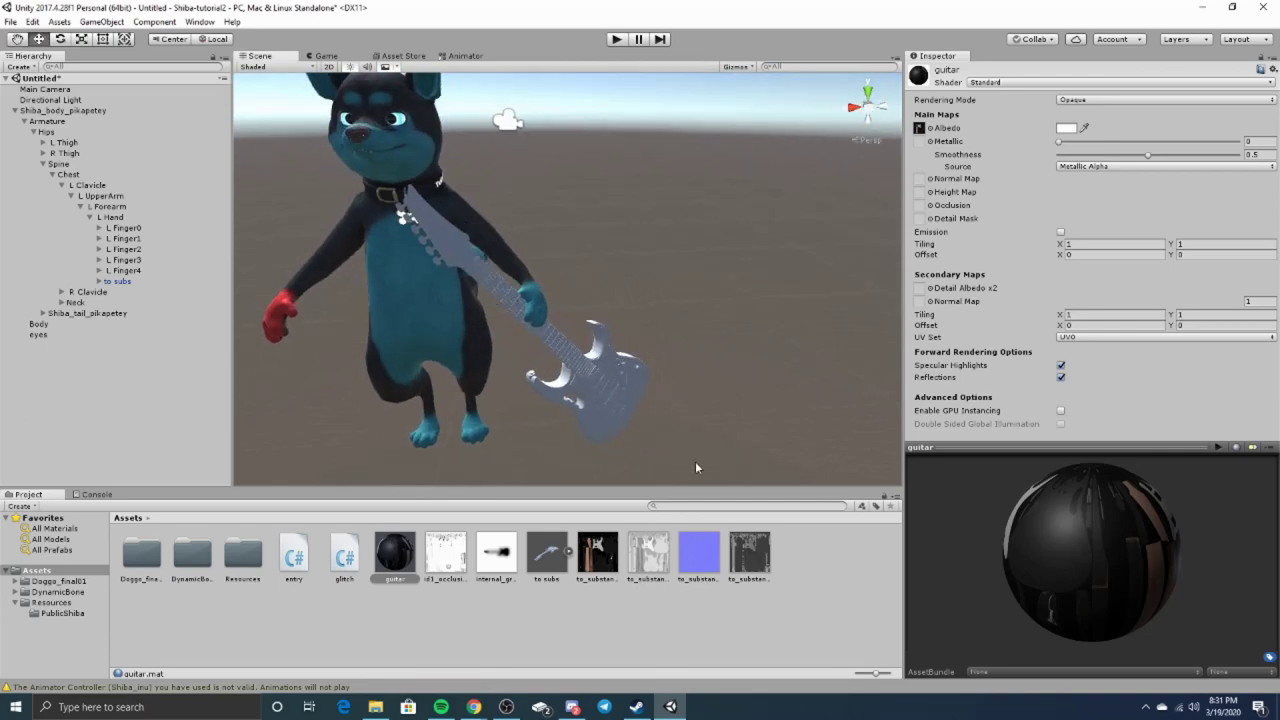
click(682, 558)
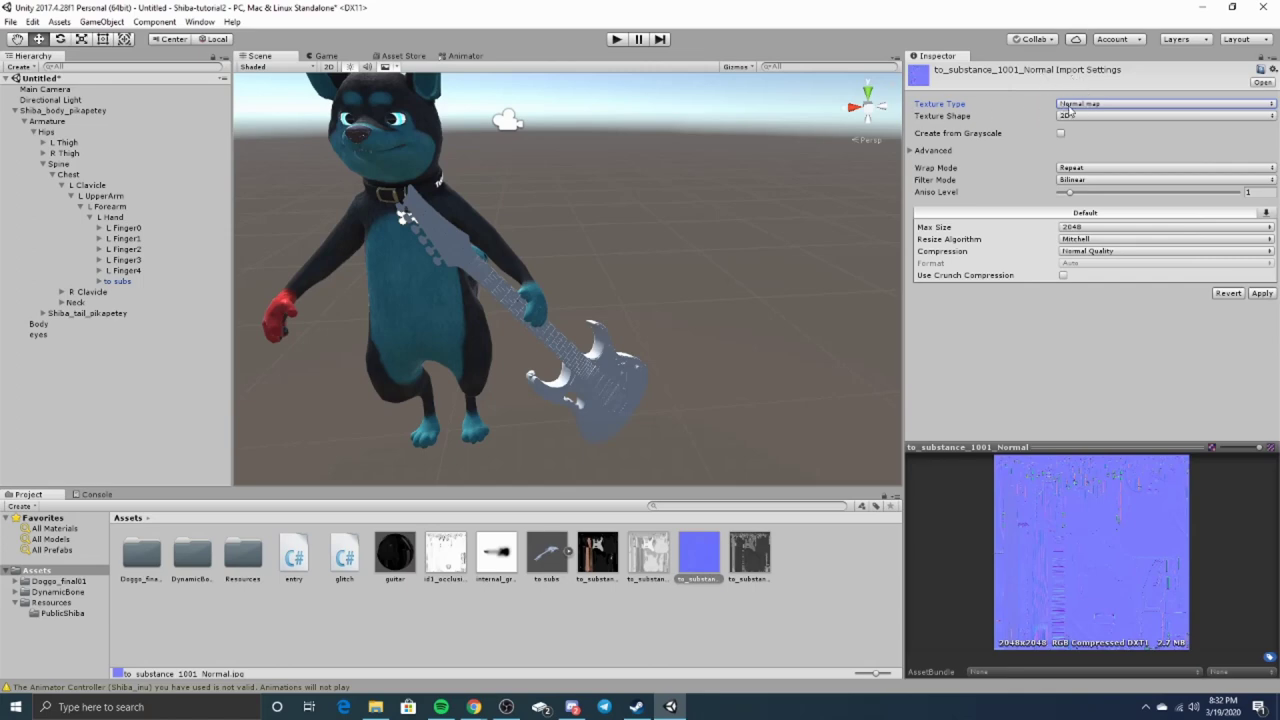
click(395, 556)
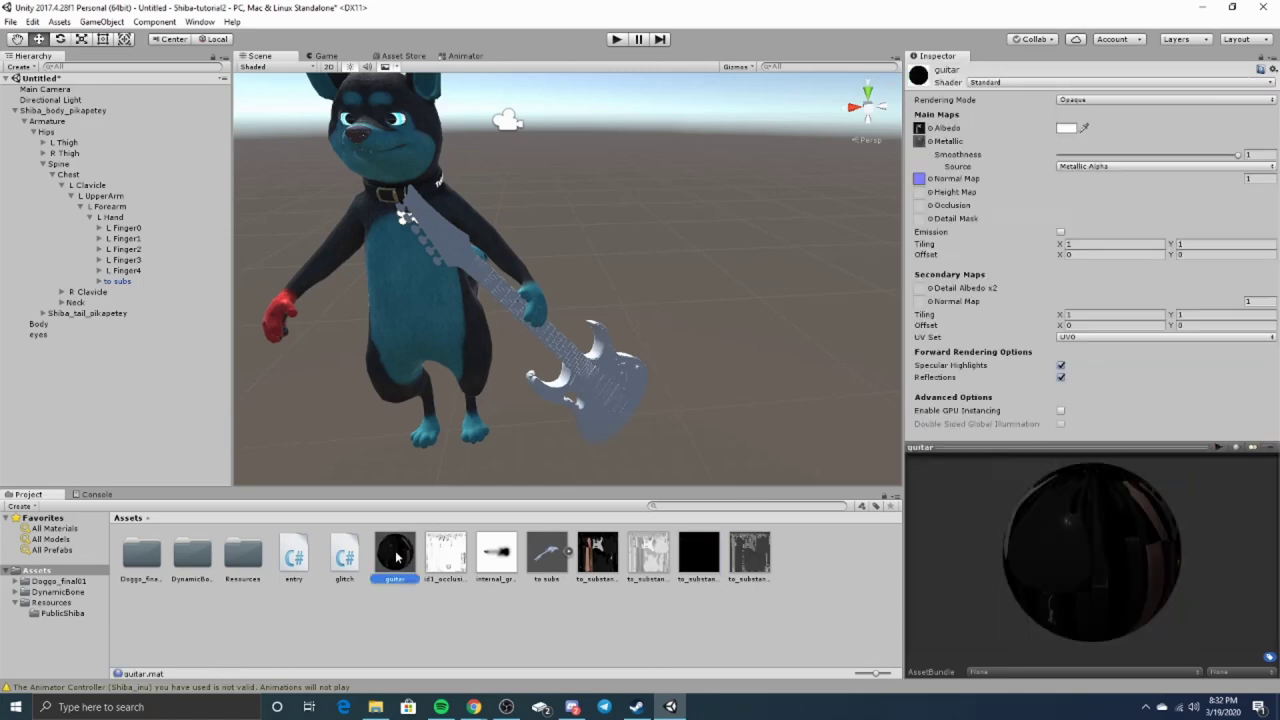
Apply the guitar material to the guitar in the avatar's left hand and inspect it from several angles.
drag(383, 557, 597, 381)
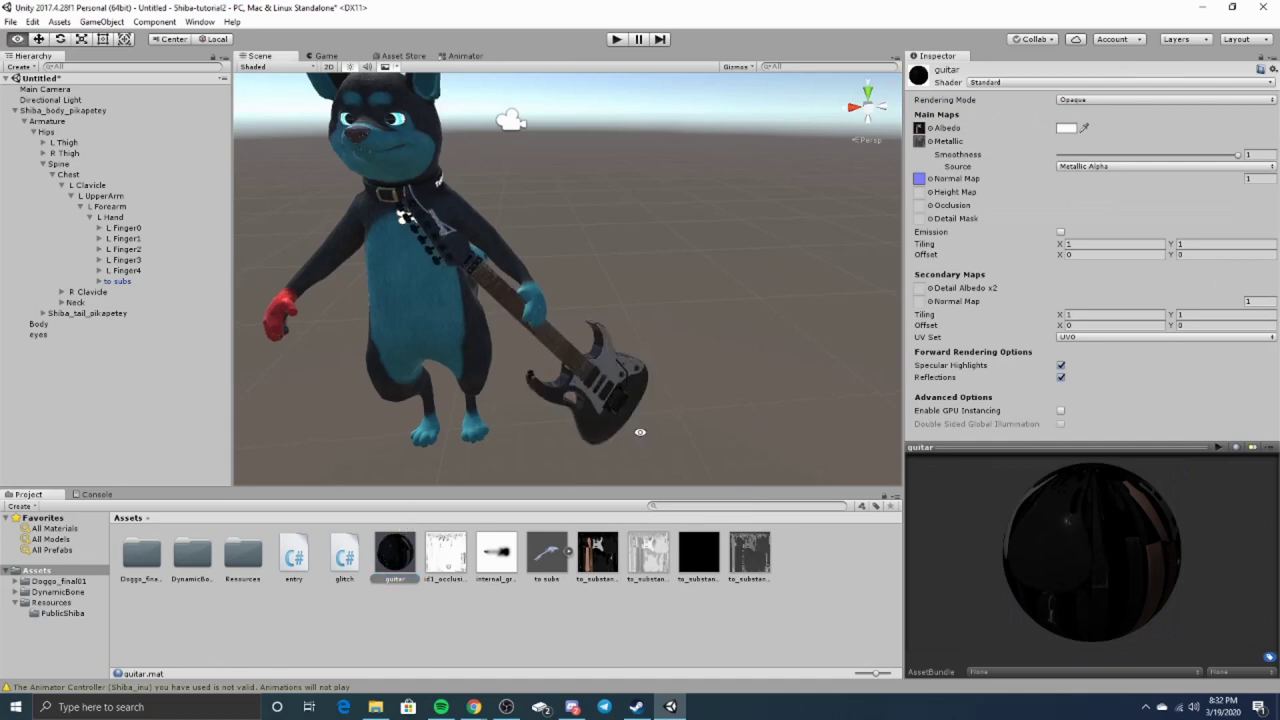
alt+drag(638, 428, 525, 350)
scroll(594, 373, up, 3)
scroll(594, 378, up, 2)
middle_drag(694, 394, 567, 298)
alt+drag(567, 298, 574, 334)
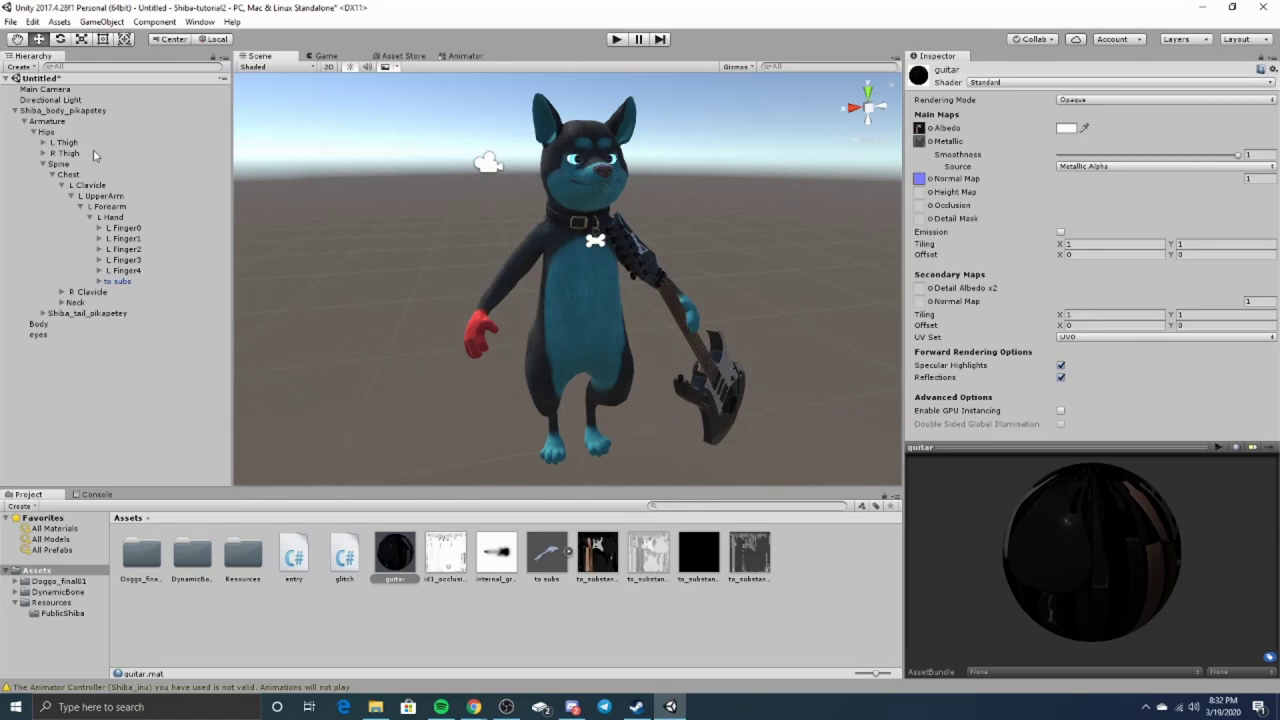
Collapse the avatar's hierarchy and import all animations and controllers of the 4269 Street Dances Pack from the Shiba-stuff folder.
click(14, 111)
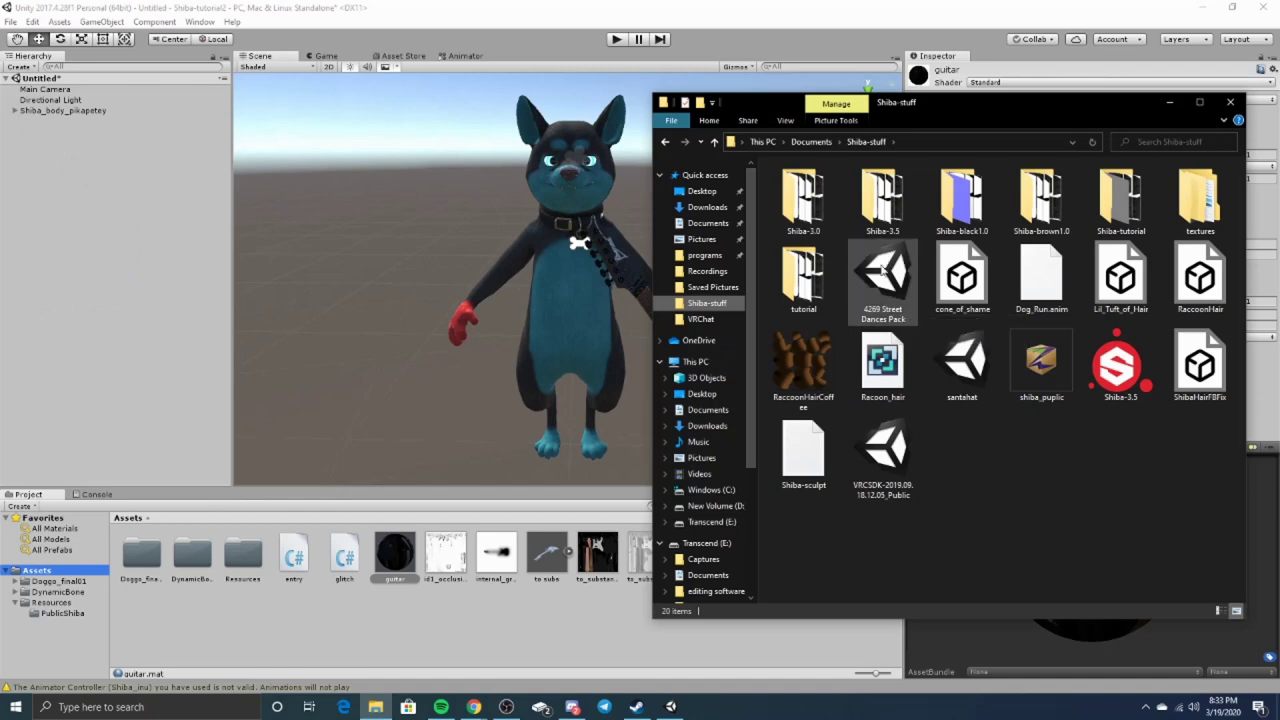
double_click(877, 281)
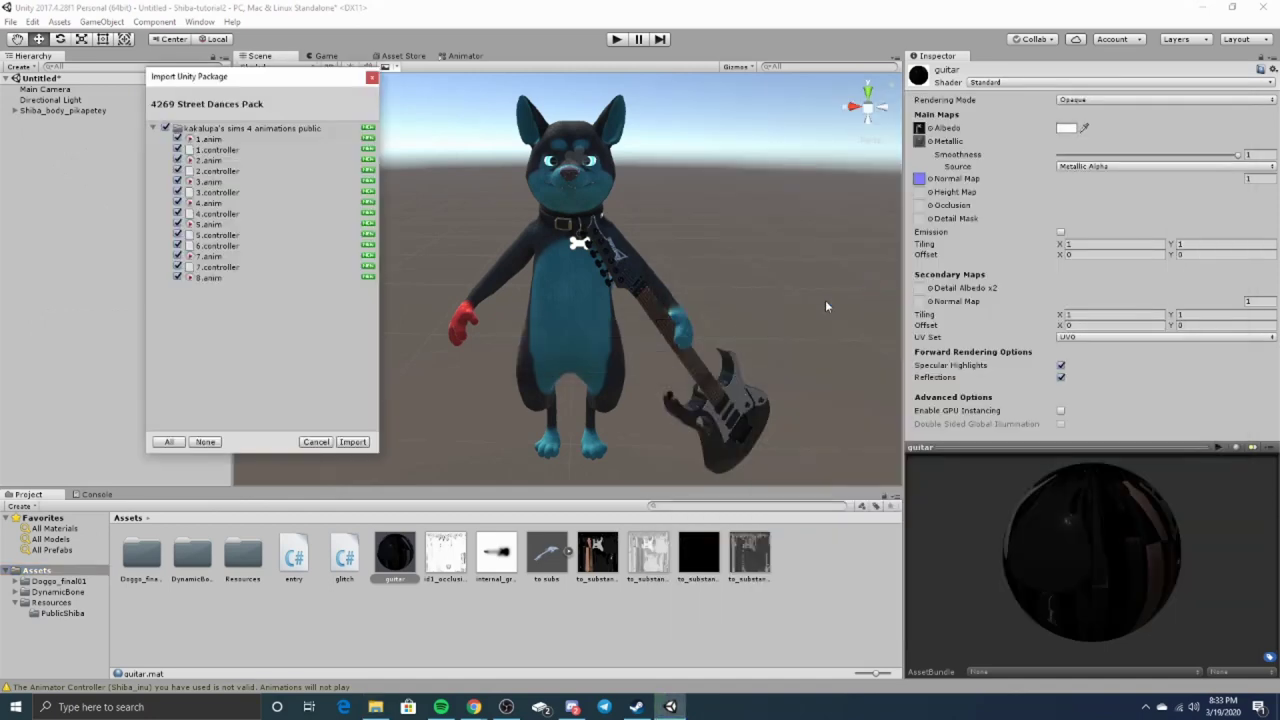
click(352, 441)
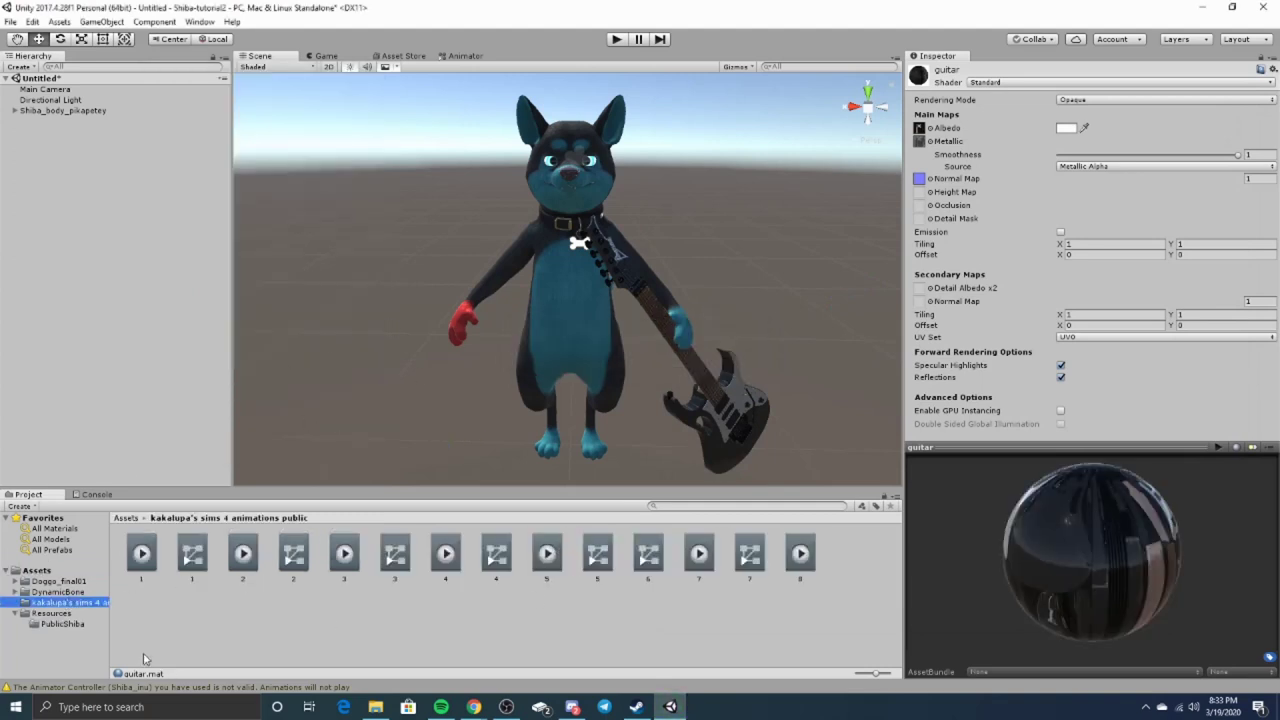
Assign dance clips 1, 2, 3, 4, 5, 7 and 8 to EMOTE1 through EMOTE7 in PublicShiba's Shiba_inu override controller.
click(72, 614)
click(74, 624)
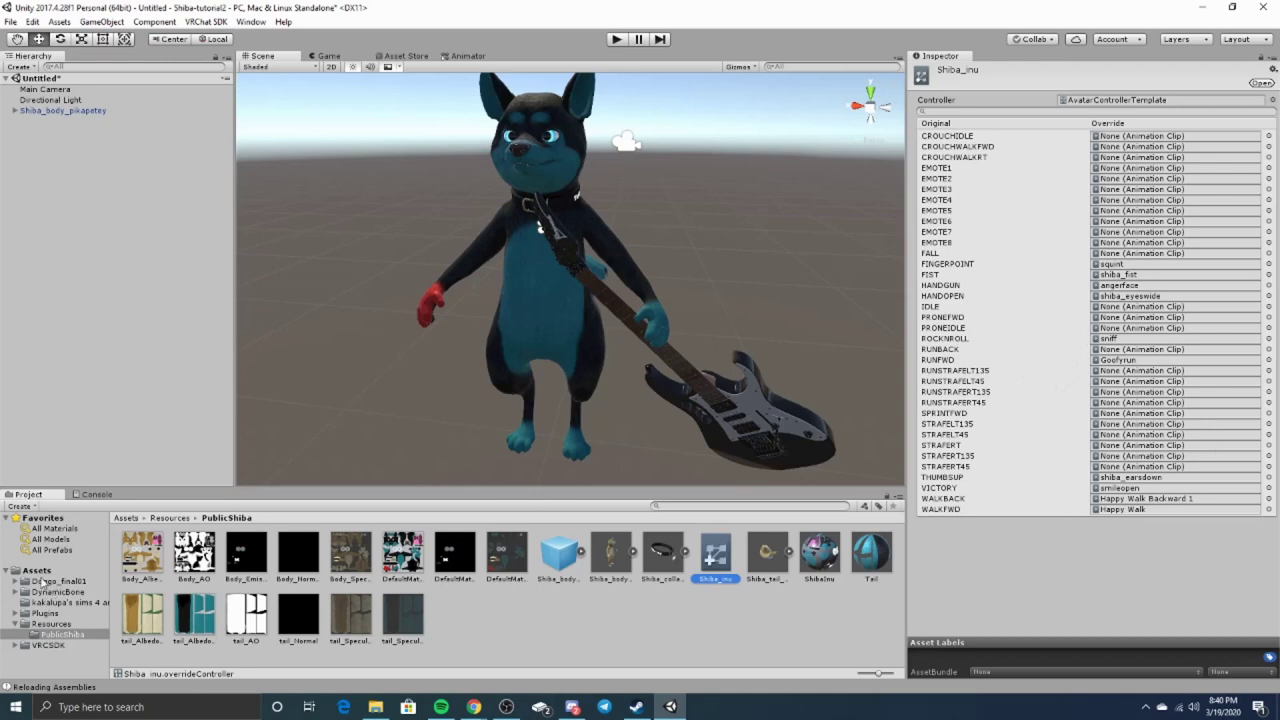
click(45, 581)
click(62, 604)
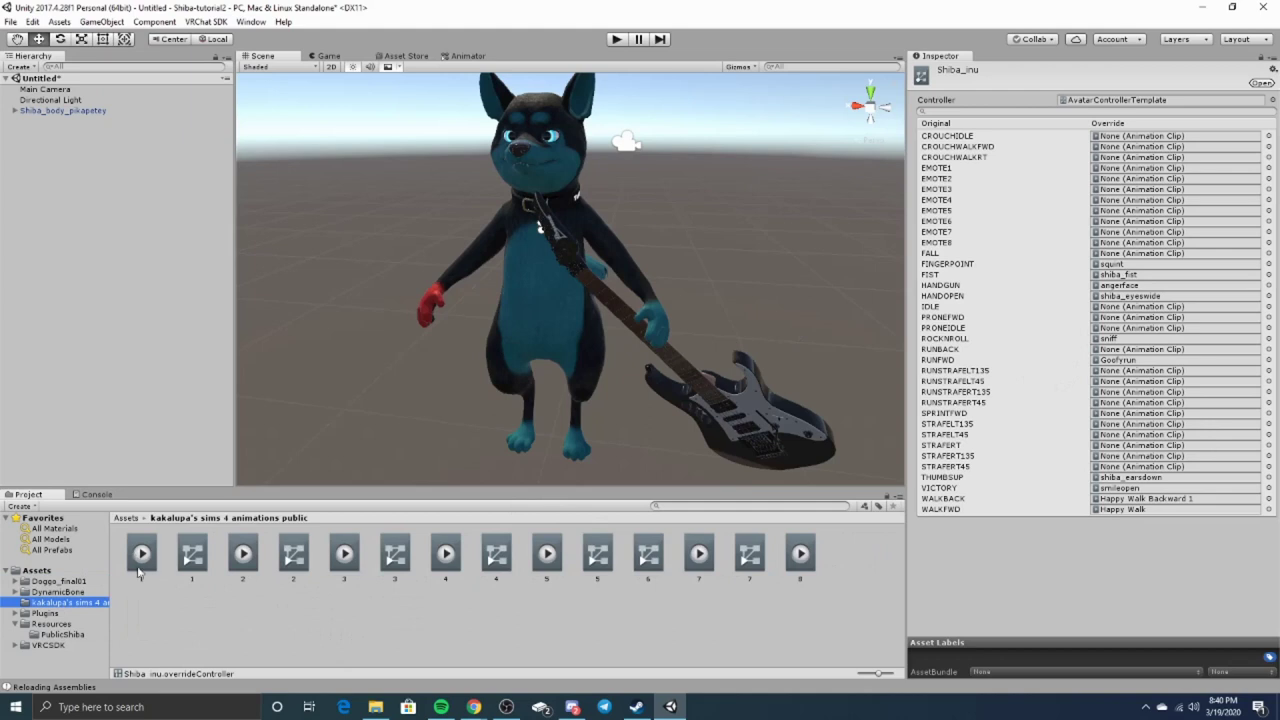
drag(145, 566, 1115, 175)
drag(250, 562, 1117, 190)
drag(1117, 190, 1113, 190)
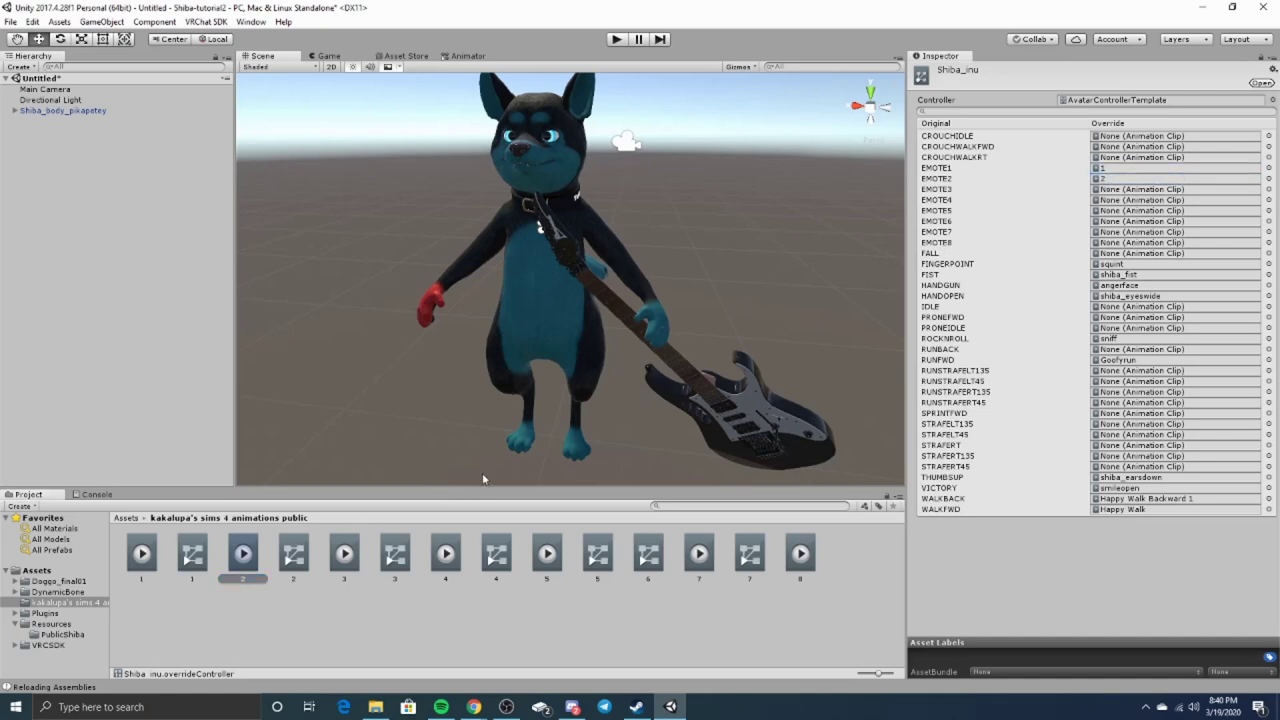
drag(446, 553, 1116, 201)
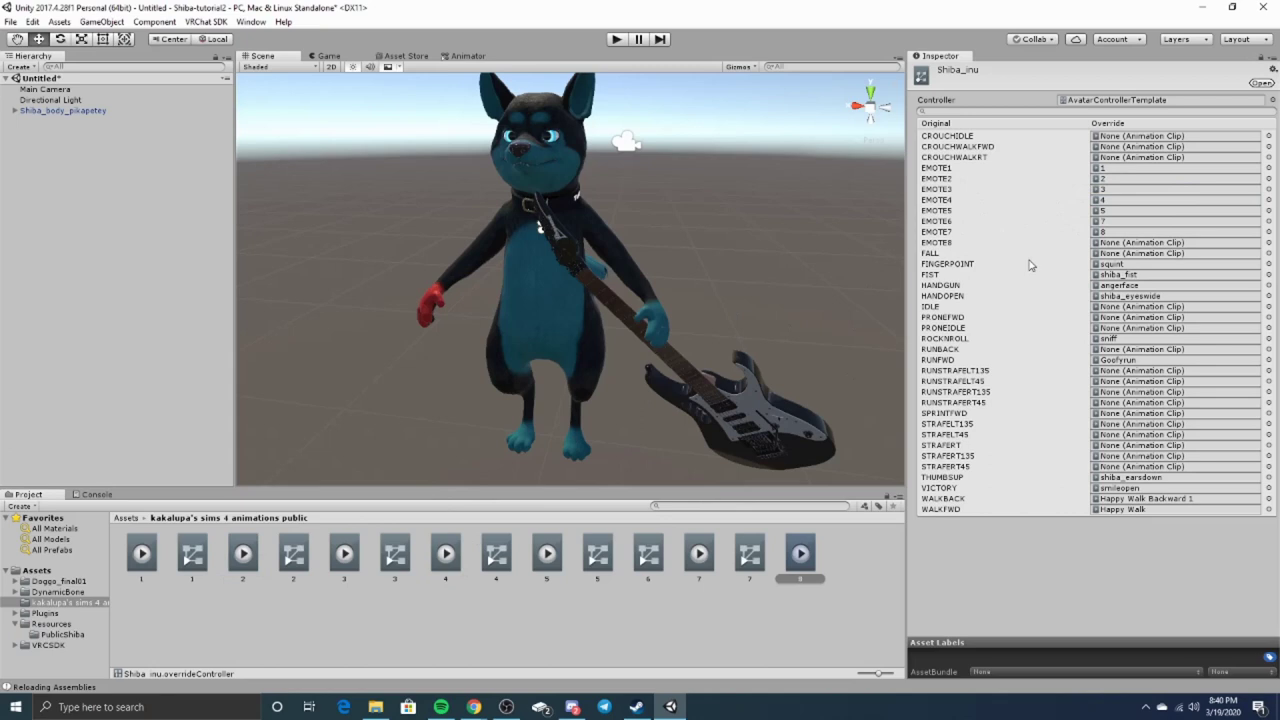
Add a VRC_Avatar Descriptor component to Shiba_body_pikapetey.
middle_drag(598, 295, 627, 350)
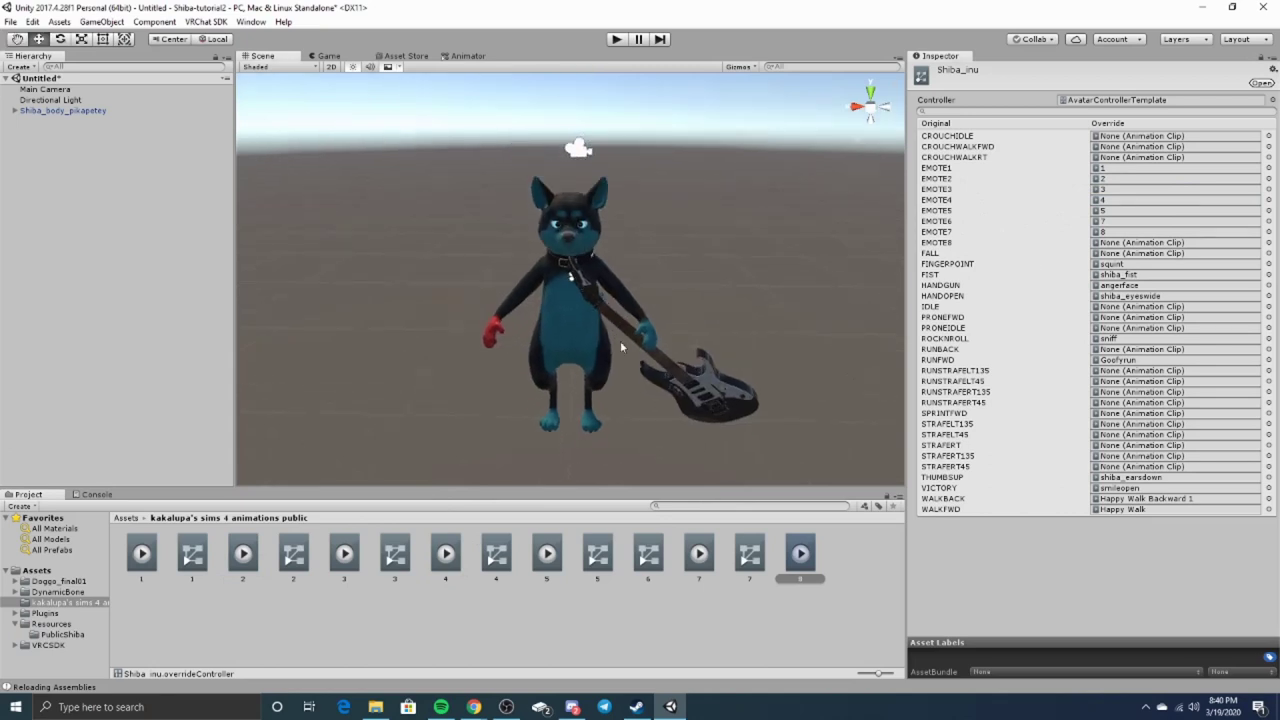
scroll(620, 341, up, 2)
click(62, 110)
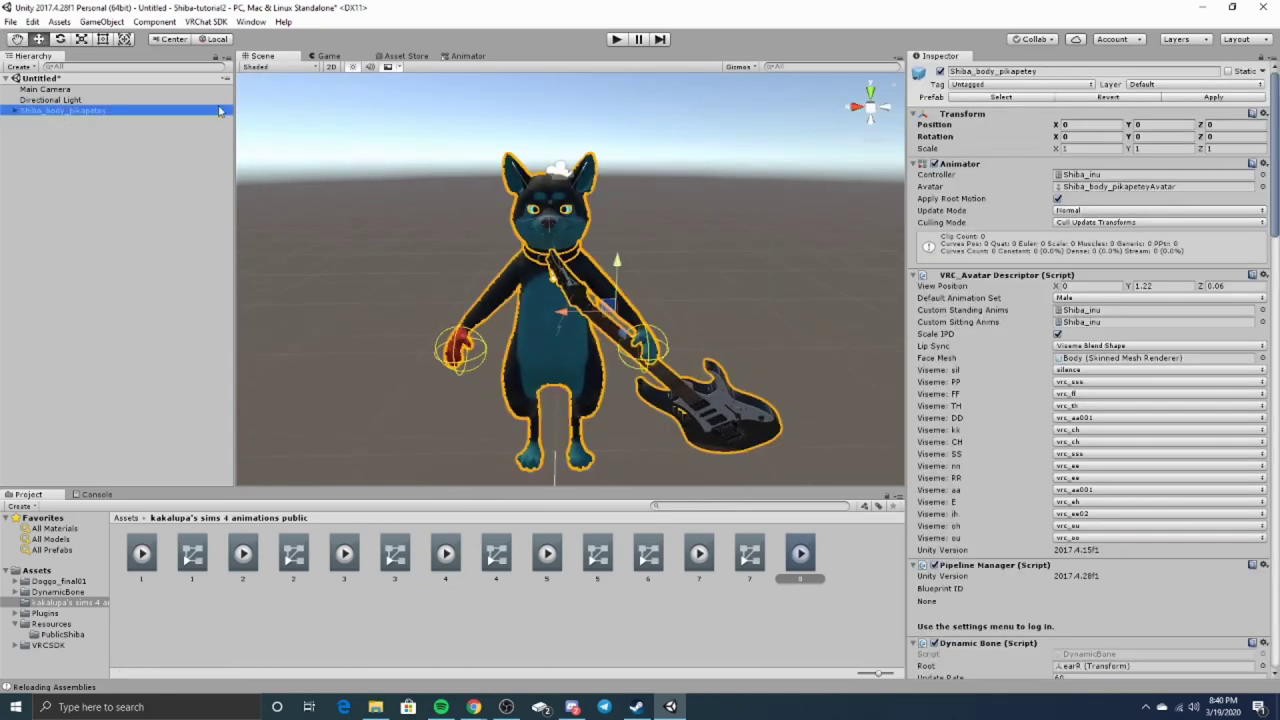
scroll(1010, 300, down, 10)
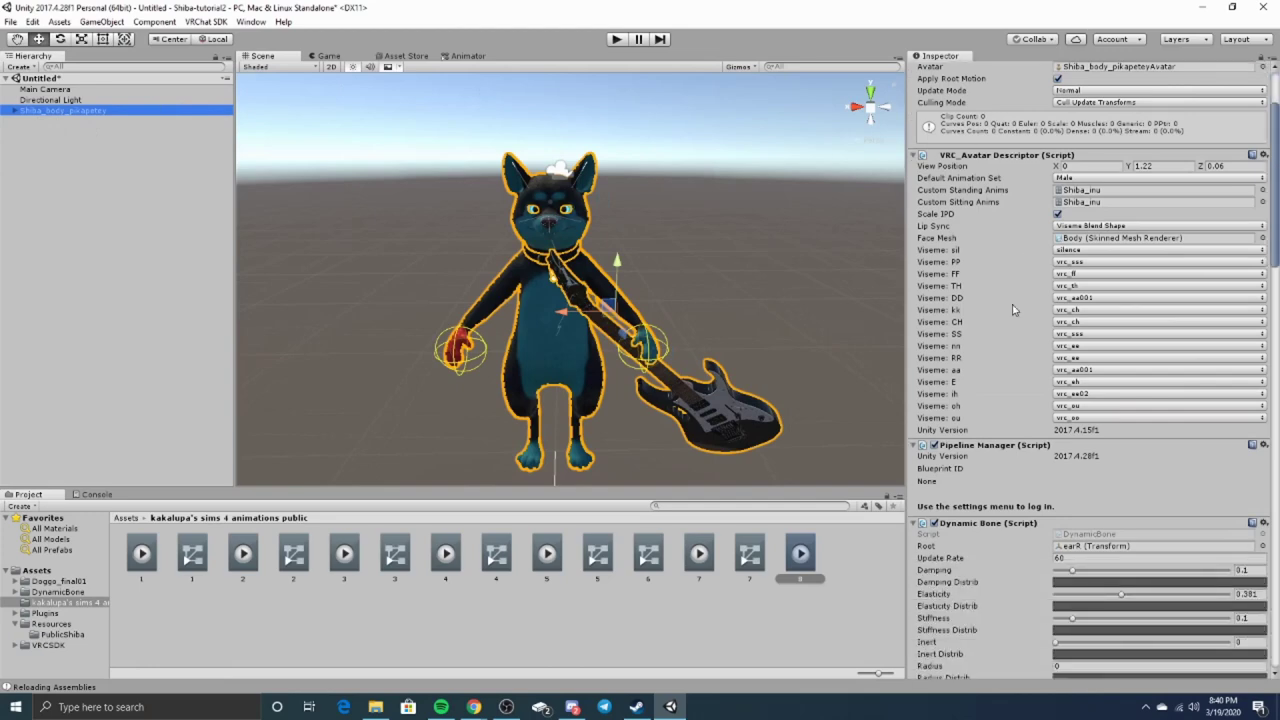
scroll(1238, 673, down, 15)
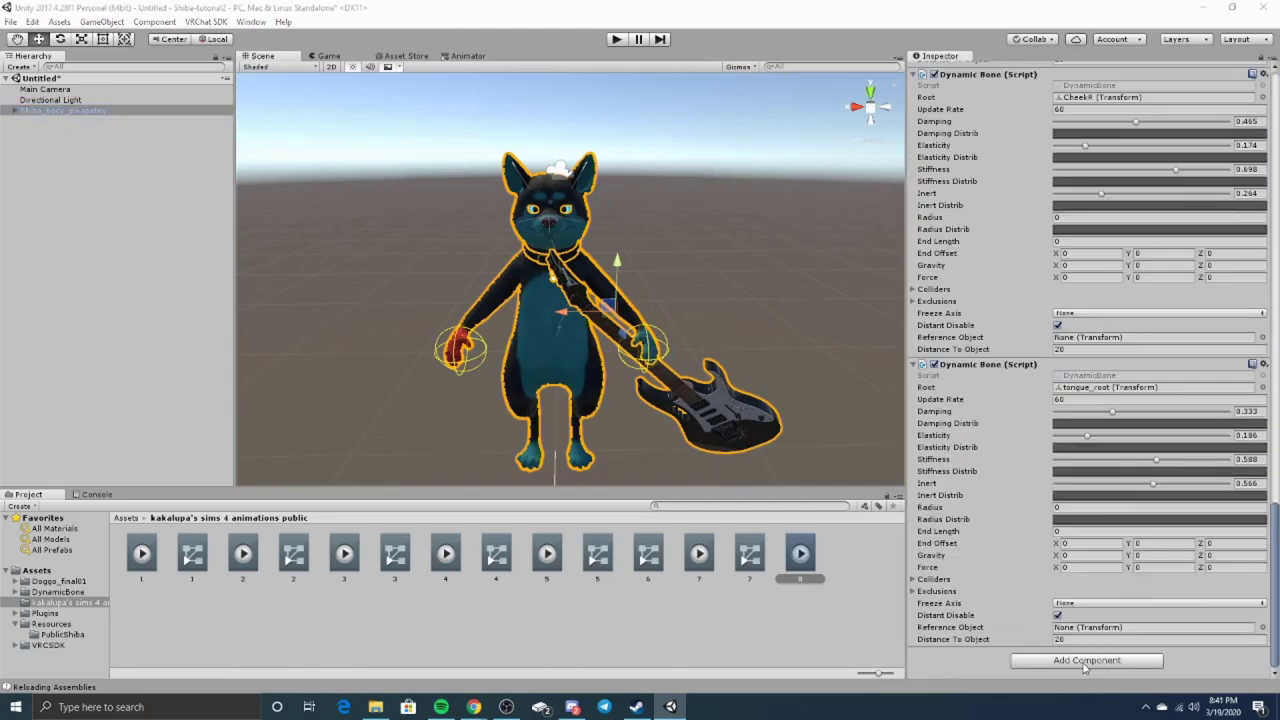
click(1087, 660)
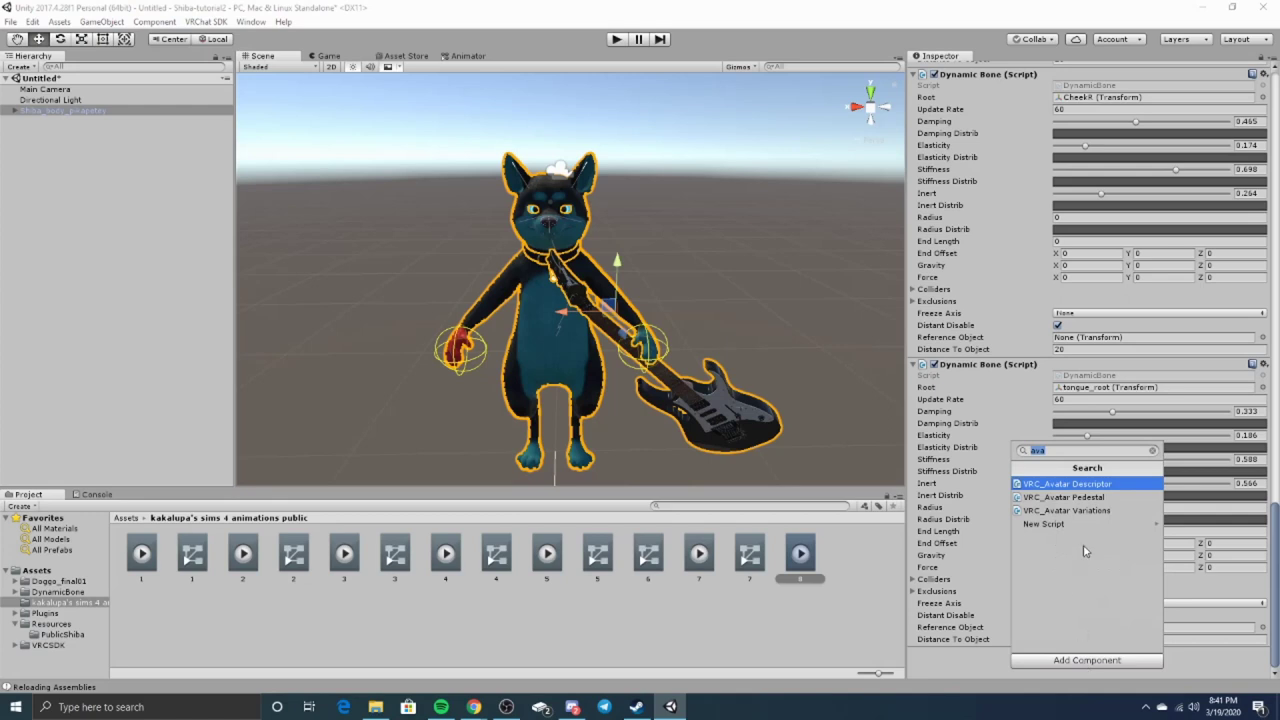
click(1044, 485)
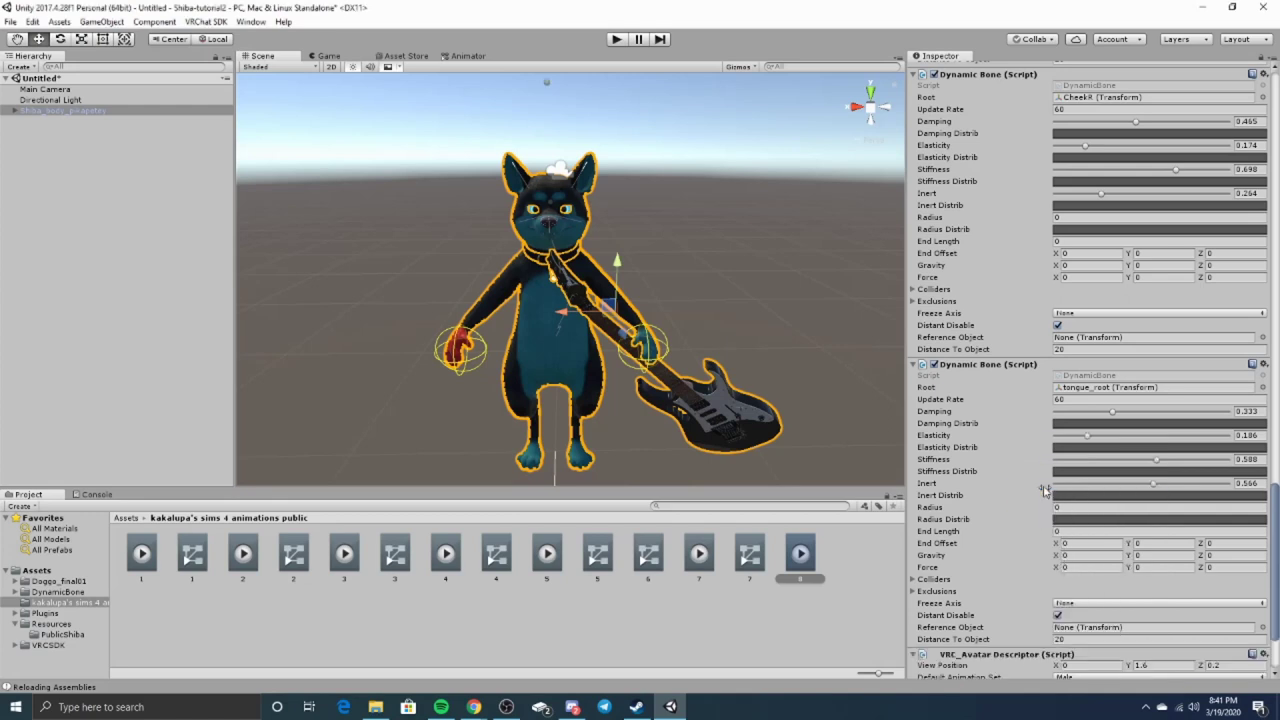
scroll(1000, 560, down, 3)
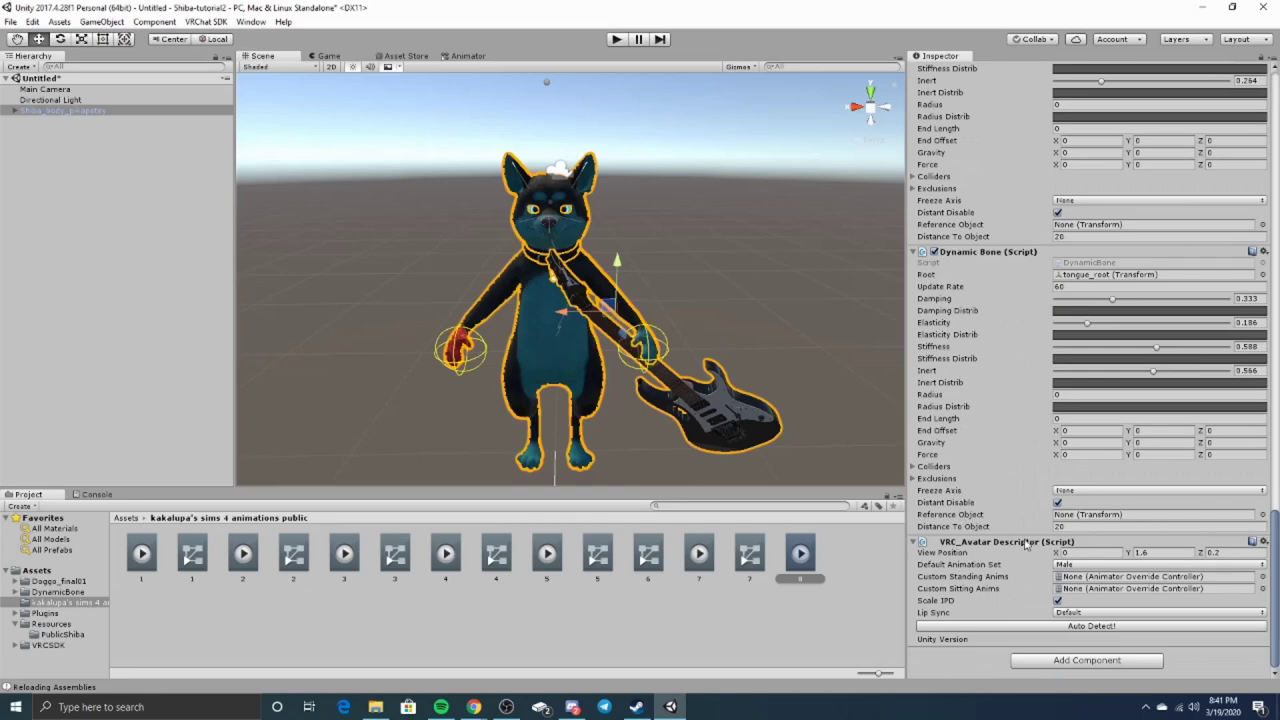
Open the VRChat SDK control panel and sign in with the prefilled account credentials.
click(205, 21)
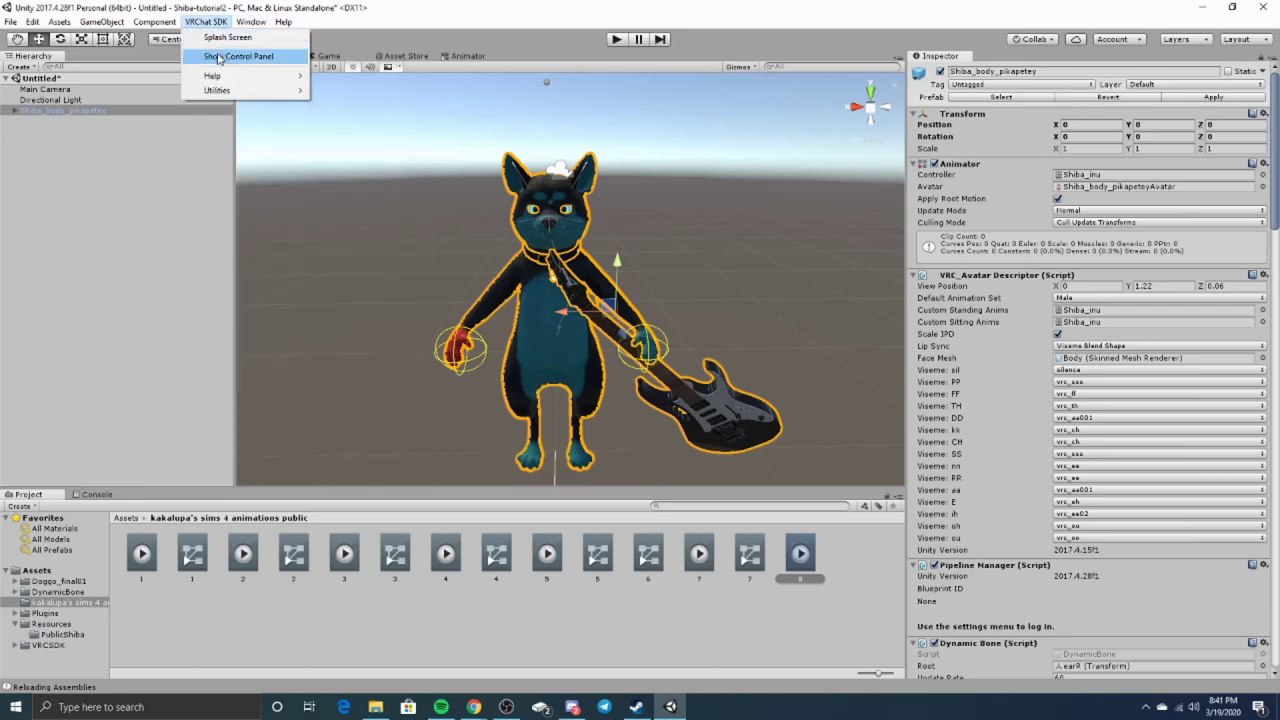
click(219, 58)
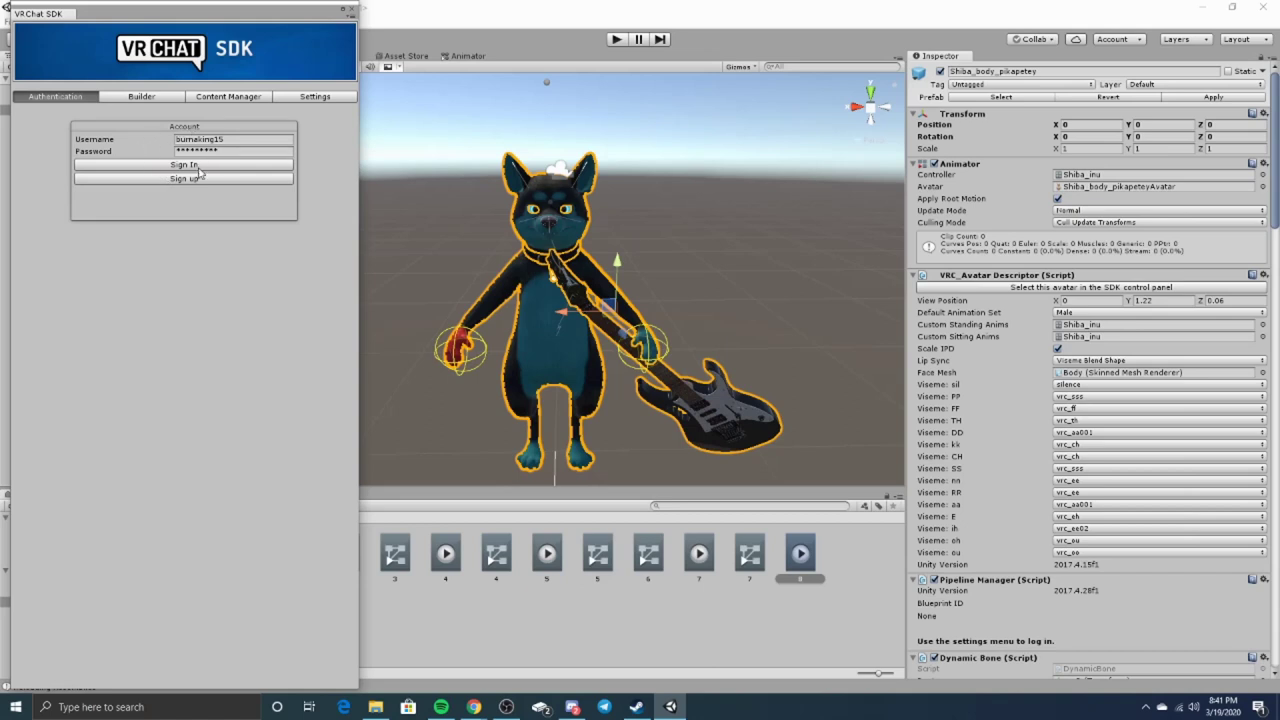
click(200, 165)
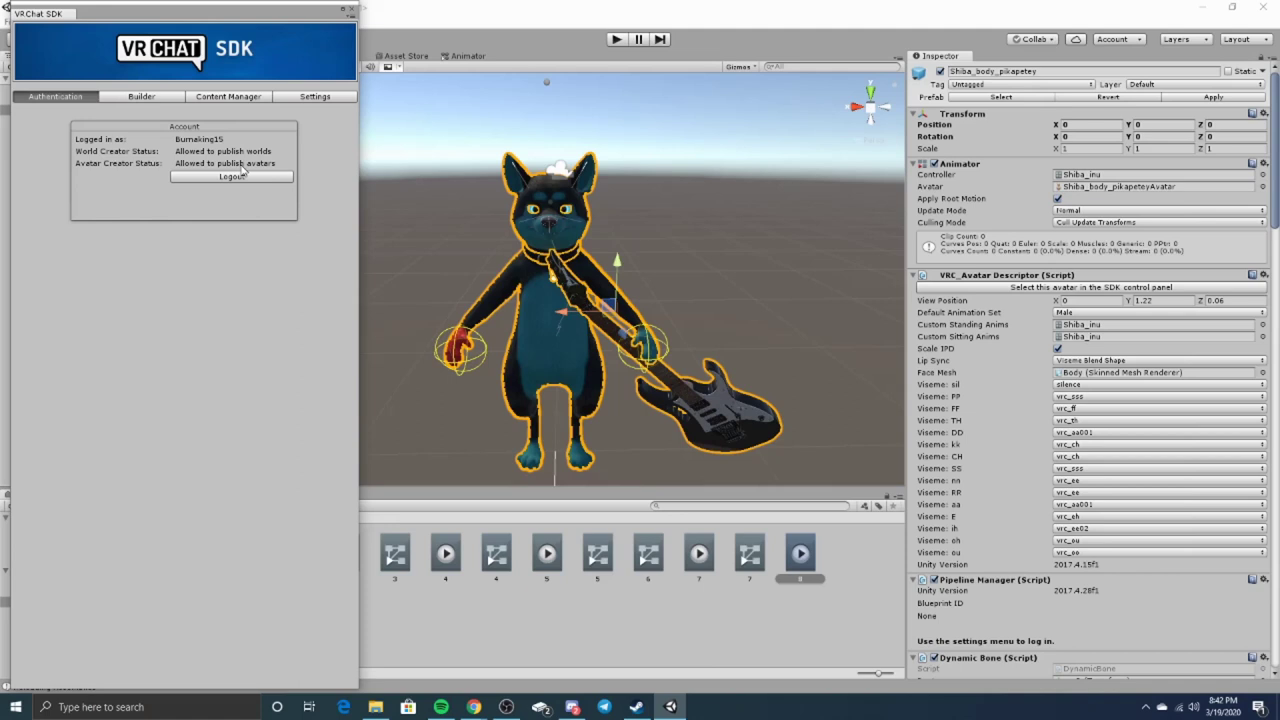
Examine the build checks for the second Shiba_body_pikapetey entry in the SDK Builder, and close the control panel.
click(150, 96)
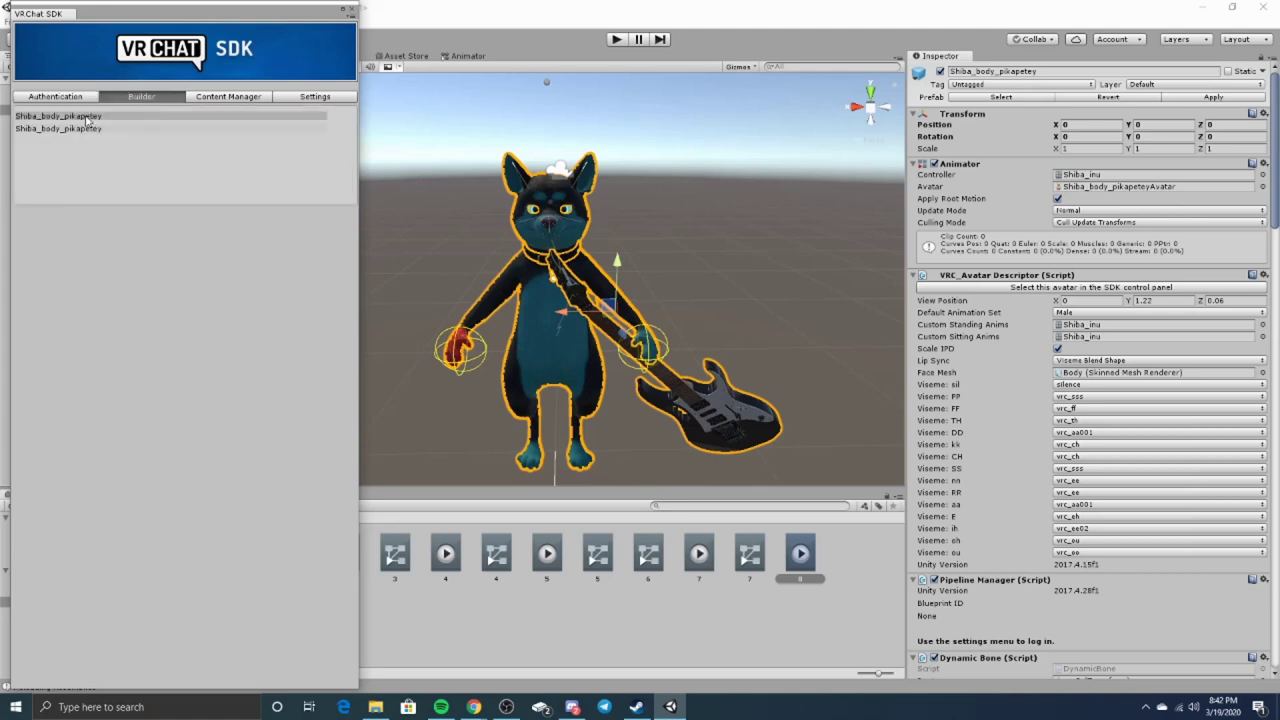
click(106, 133)
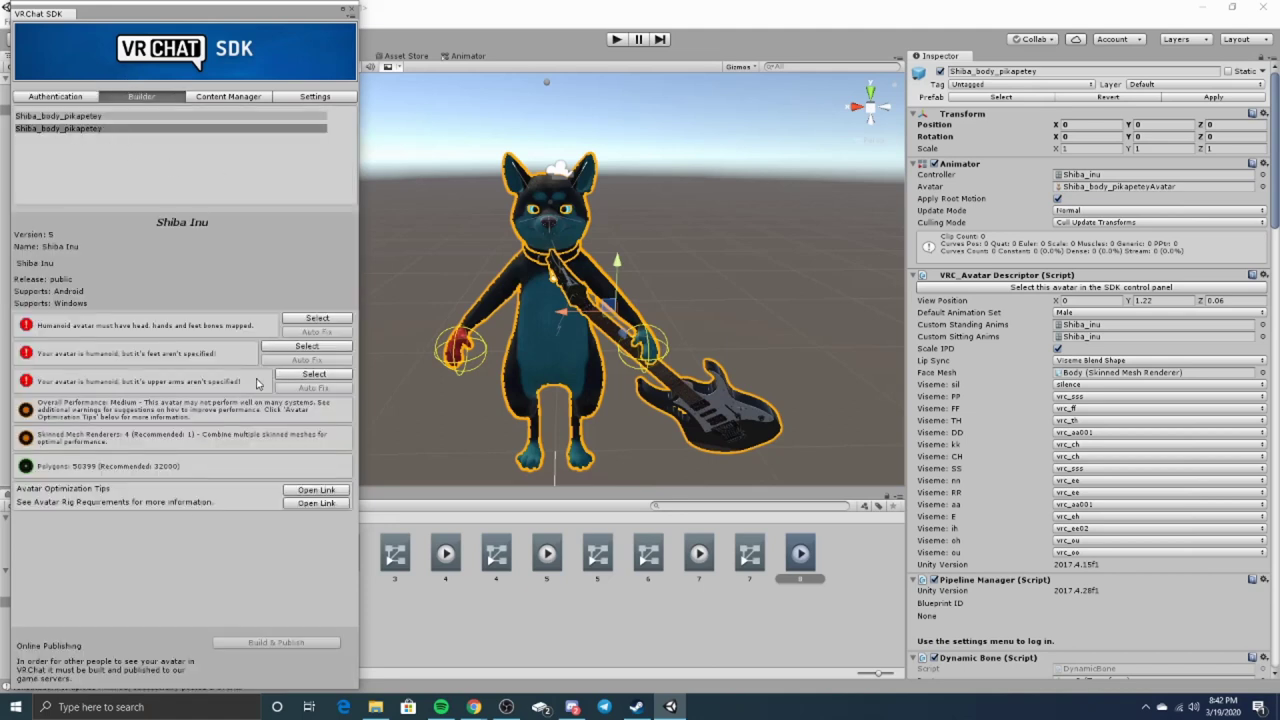
click(351, 14)
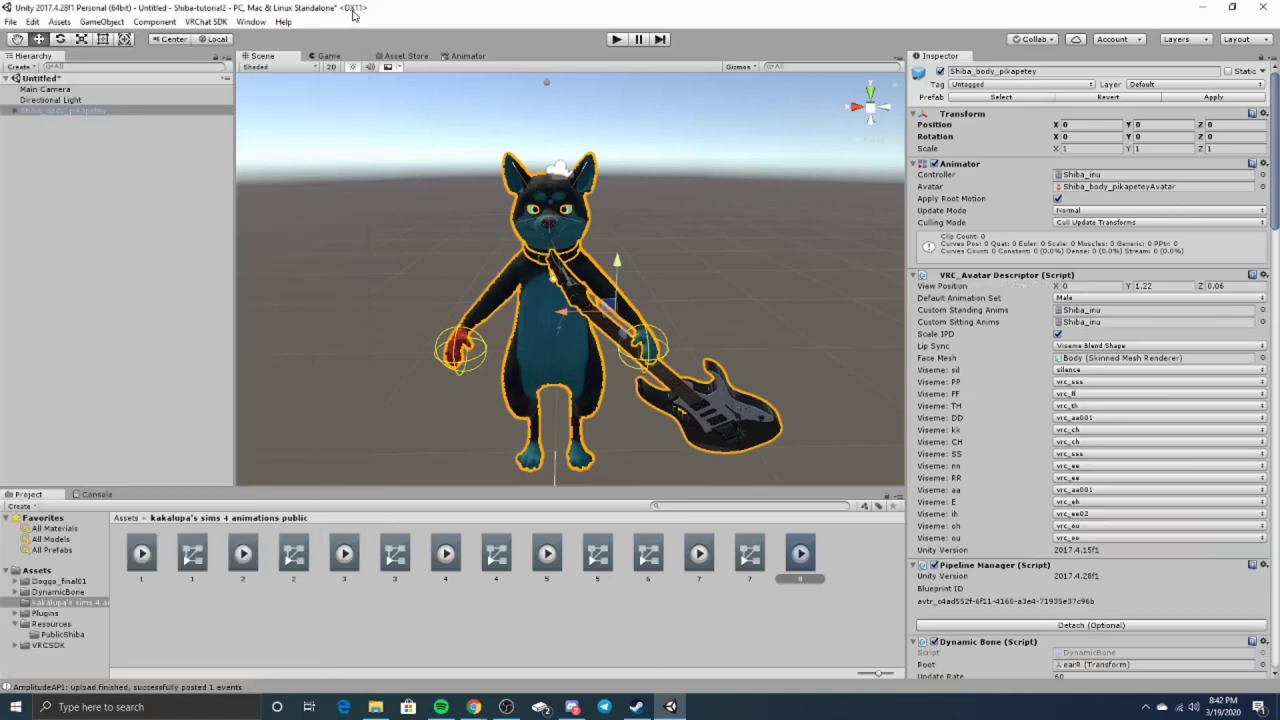
Save the scene and close the Unity editor to restart the project.
click(10, 21)
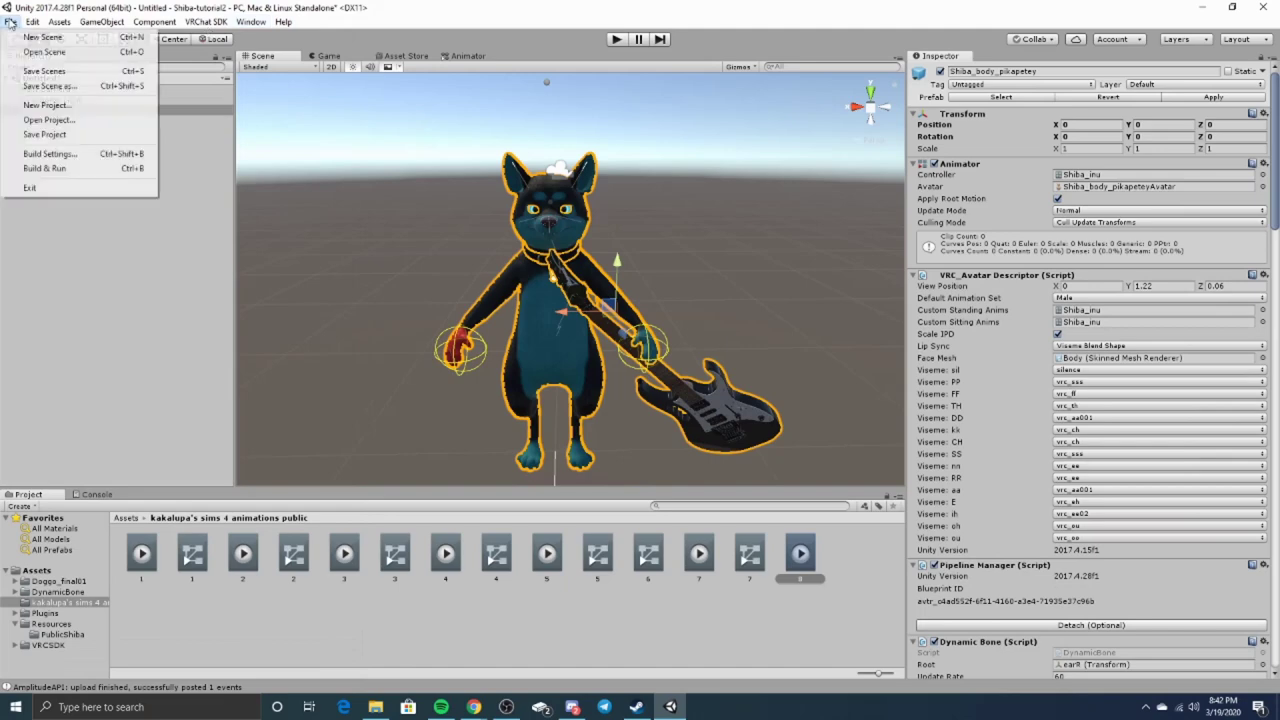
click(52, 71)
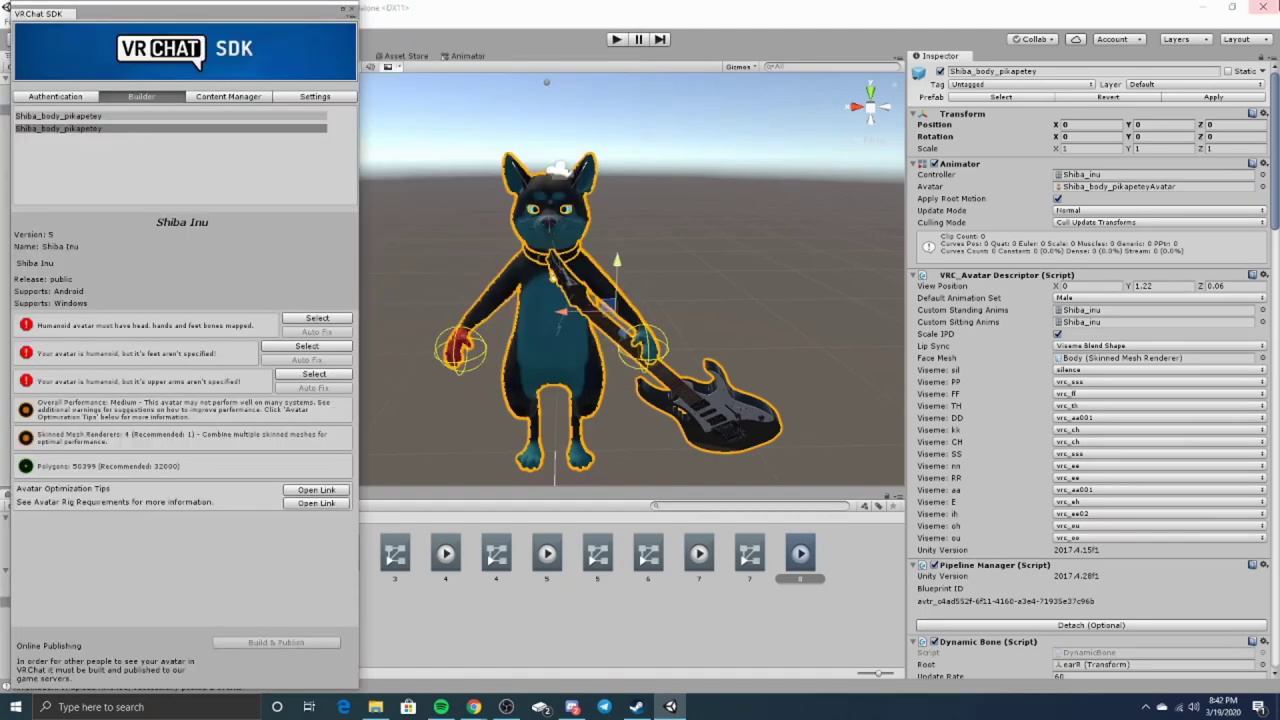
click(1268, 7)
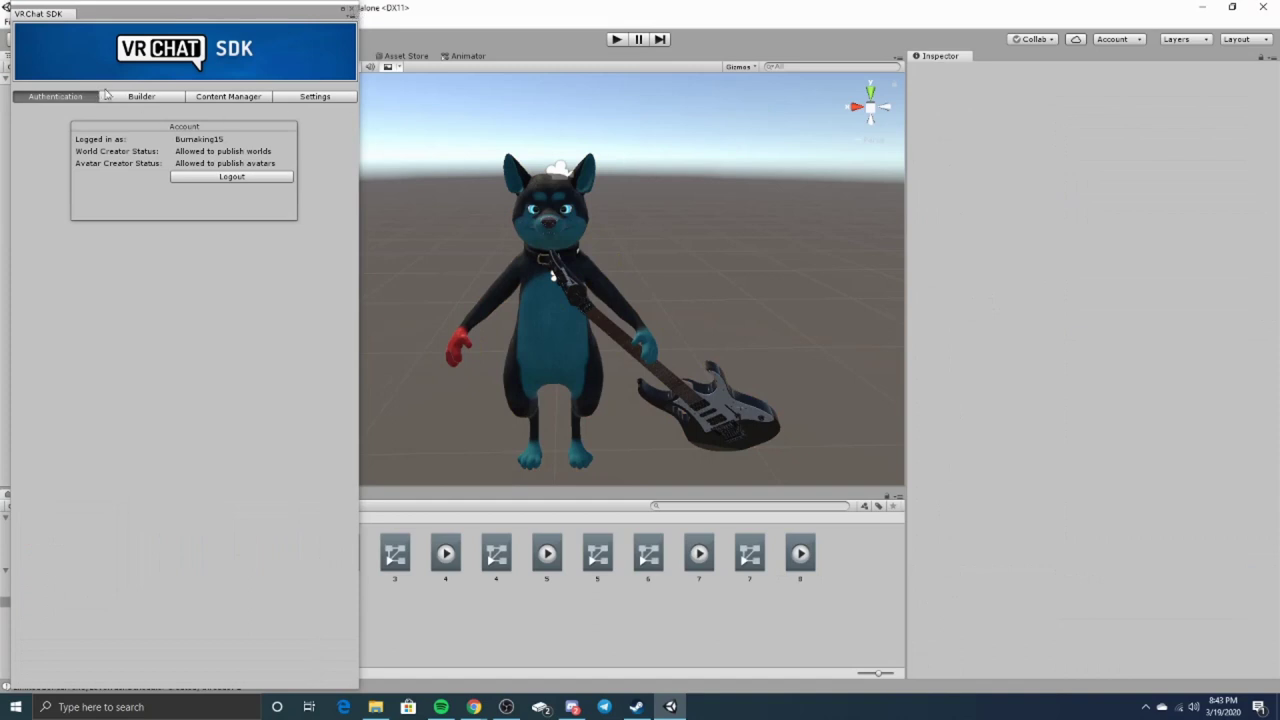
Build and publish the second Shiba_body_pikapetey entry from the VRChat SDK Builder.
click(133, 96)
click(112, 129)
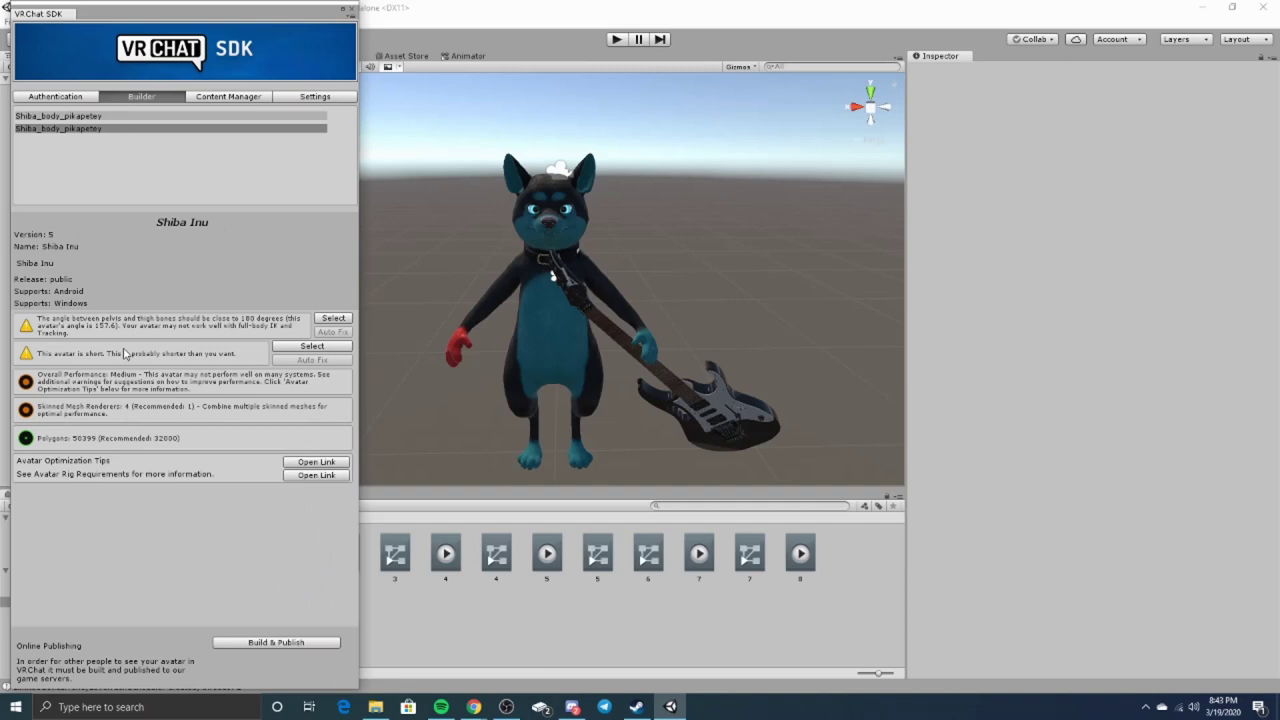
click(263, 644)
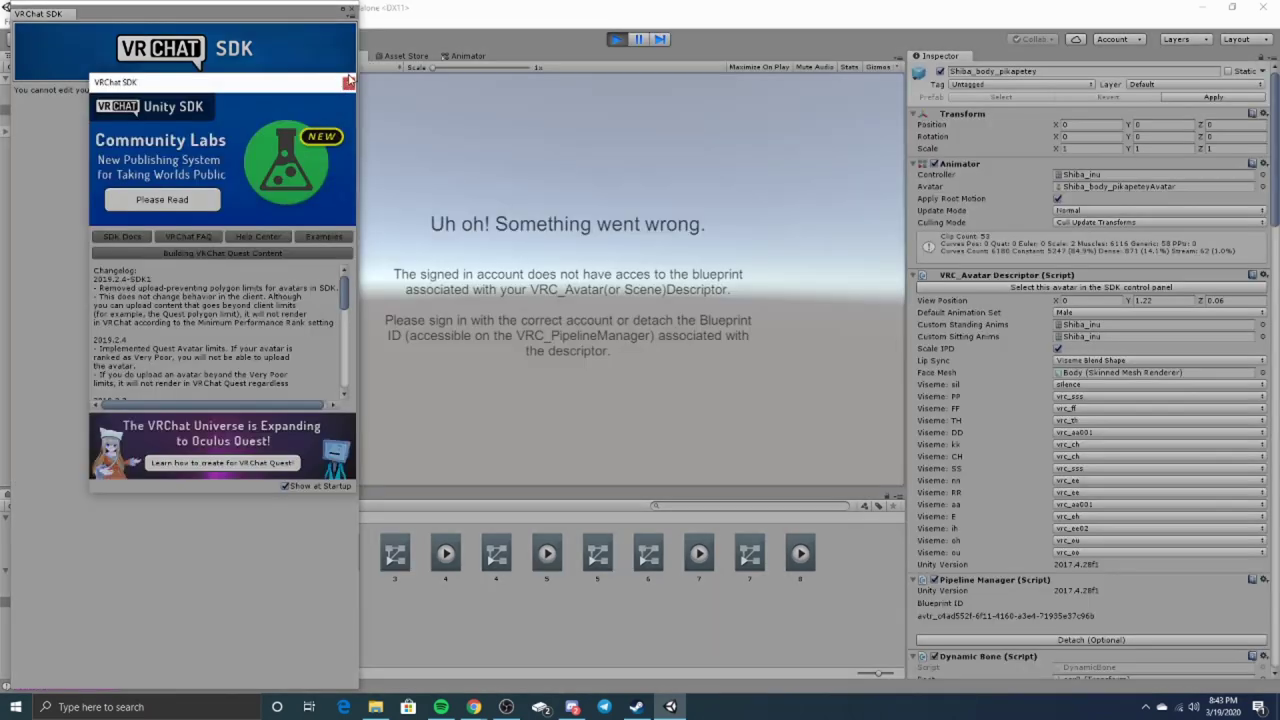
Stop play mode and detach the blueprint ID from the Pipeline Manager of Shiba_body_pikapetey.
click(350, 10)
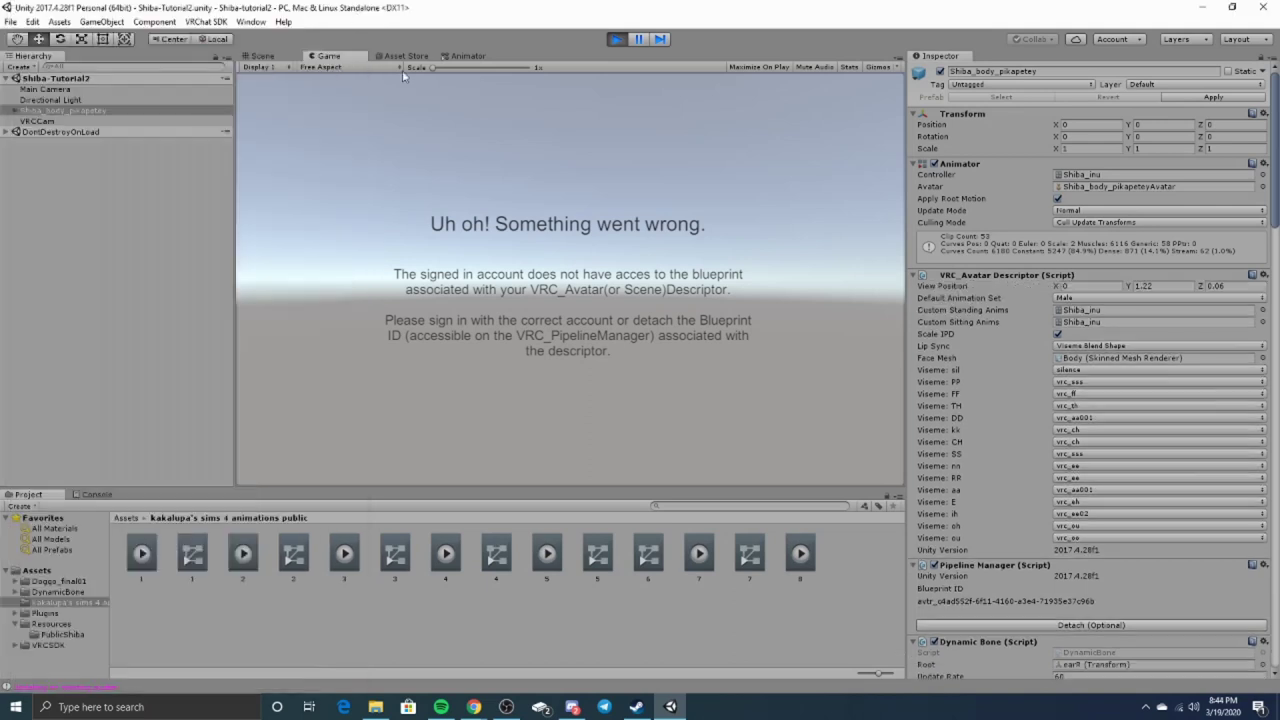
click(615, 39)
scroll(1073, 398, down, 2)
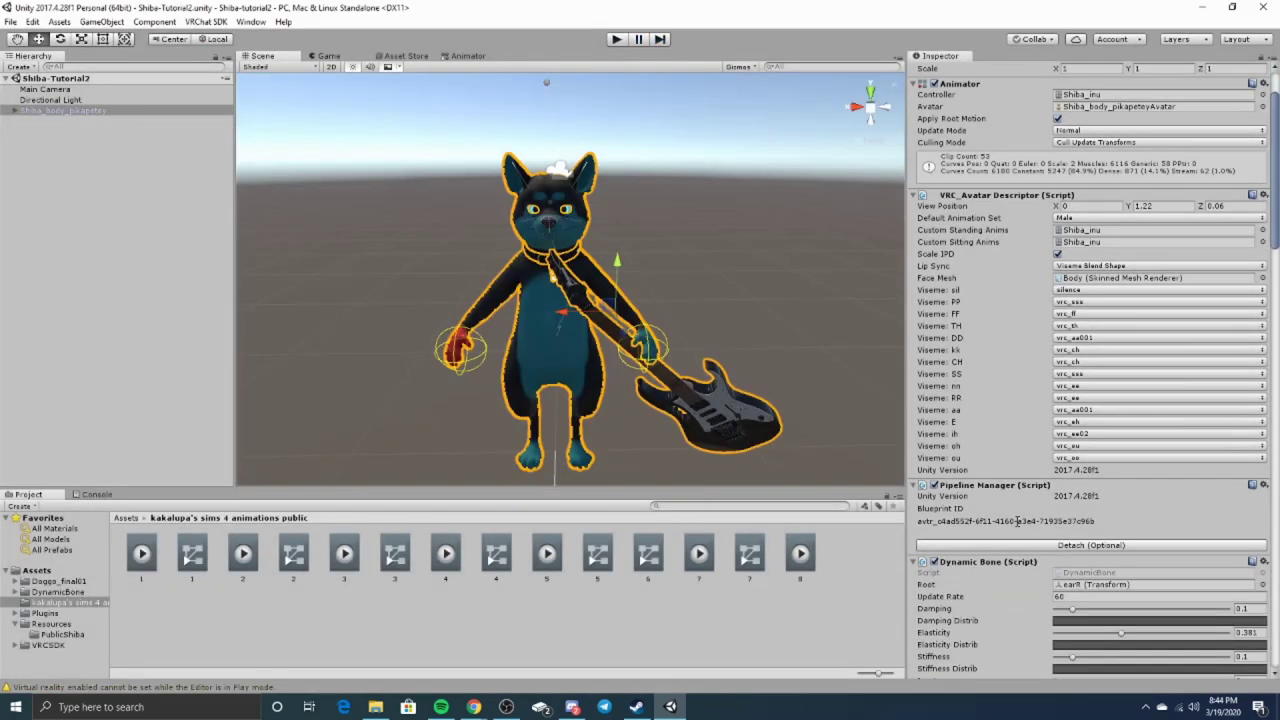
click(1068, 546)
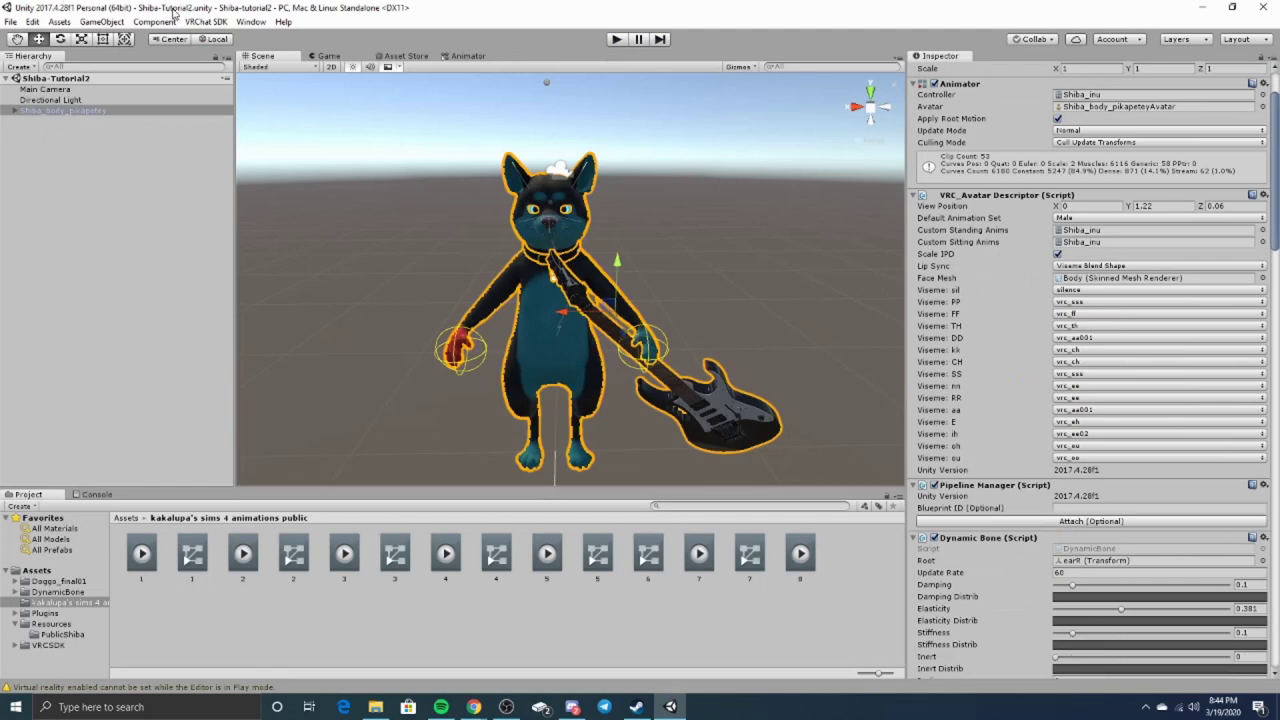
Build and publish the second Shiba_body_pikapetey entry again as a new avatar from the SDK Builder.
click(206, 21)
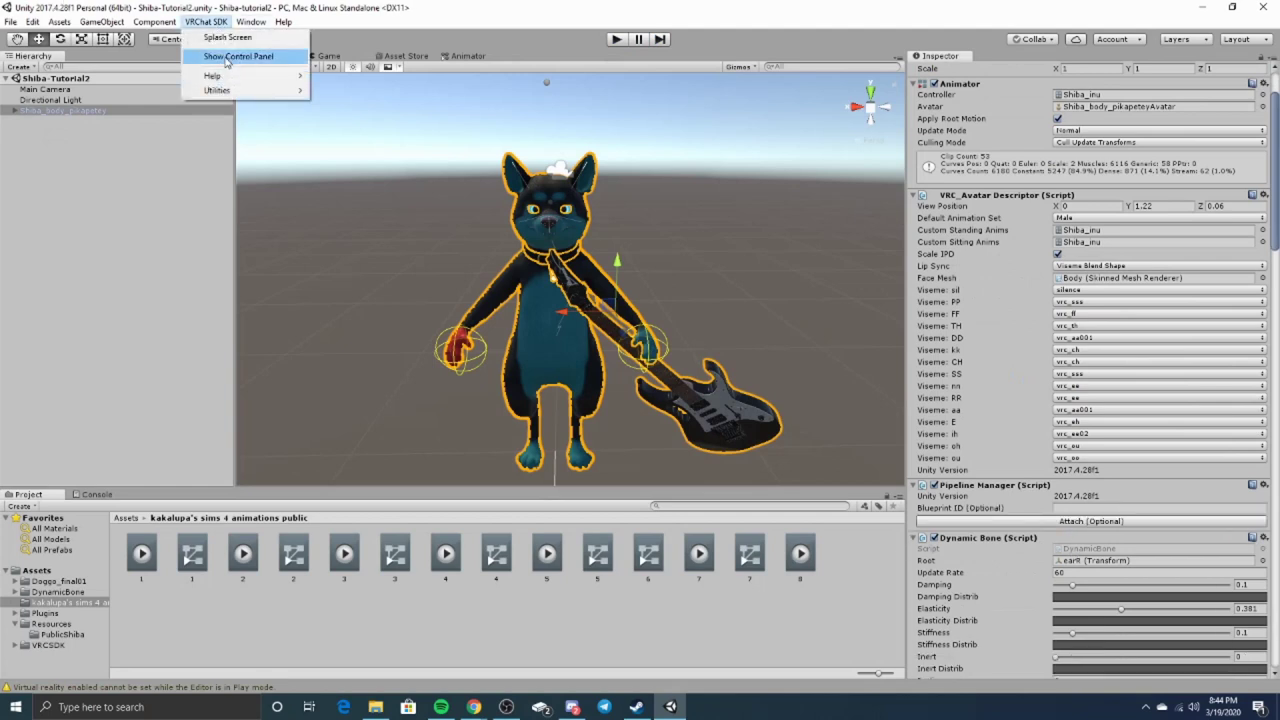
click(214, 56)
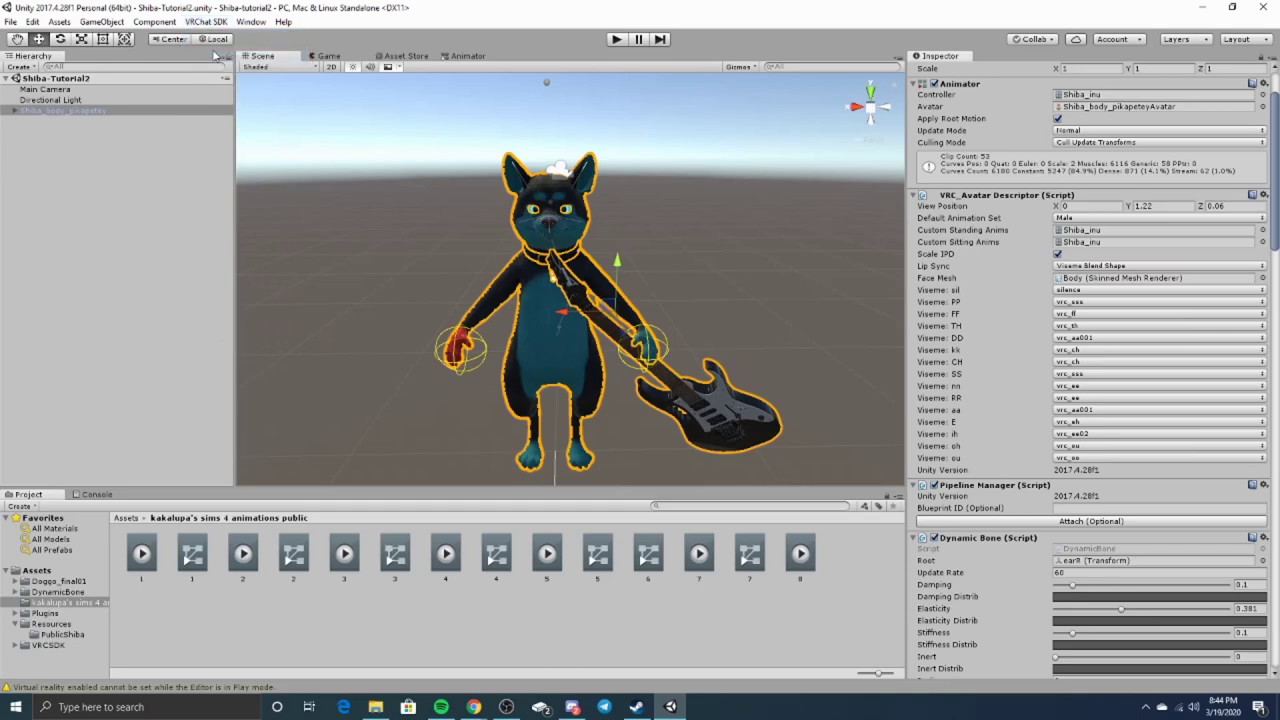
click(141, 97)
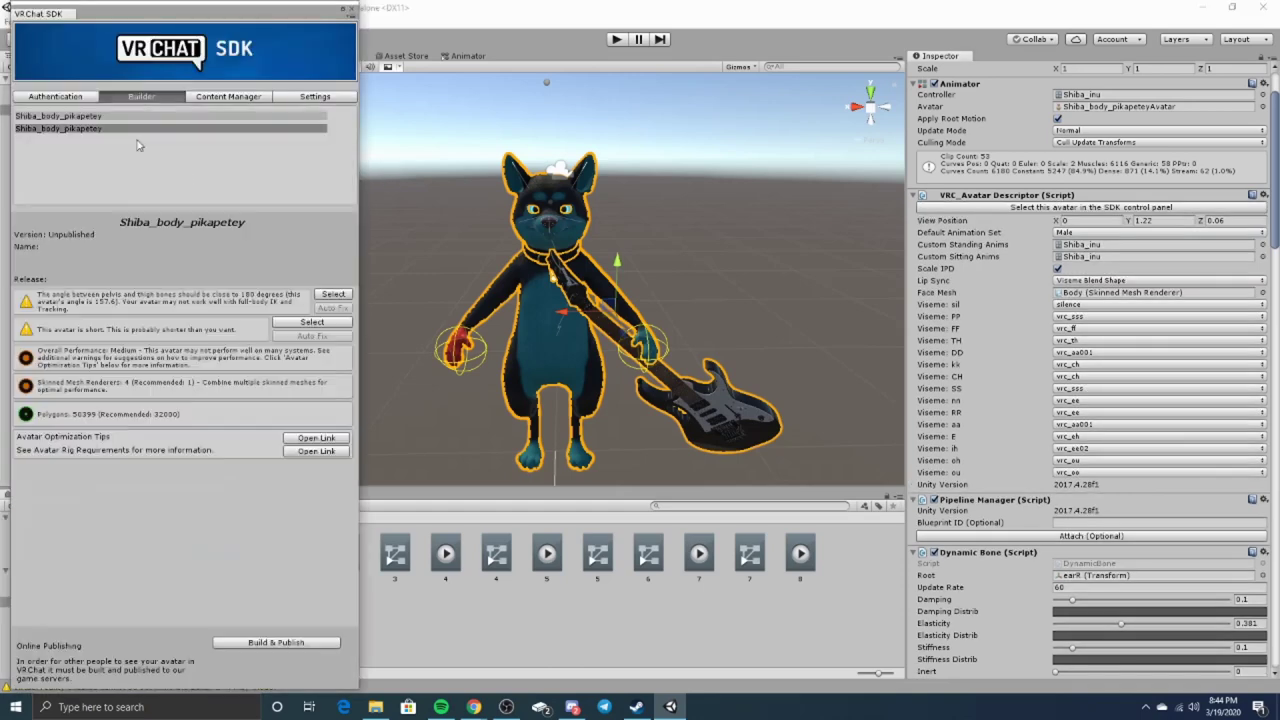
click(311, 647)
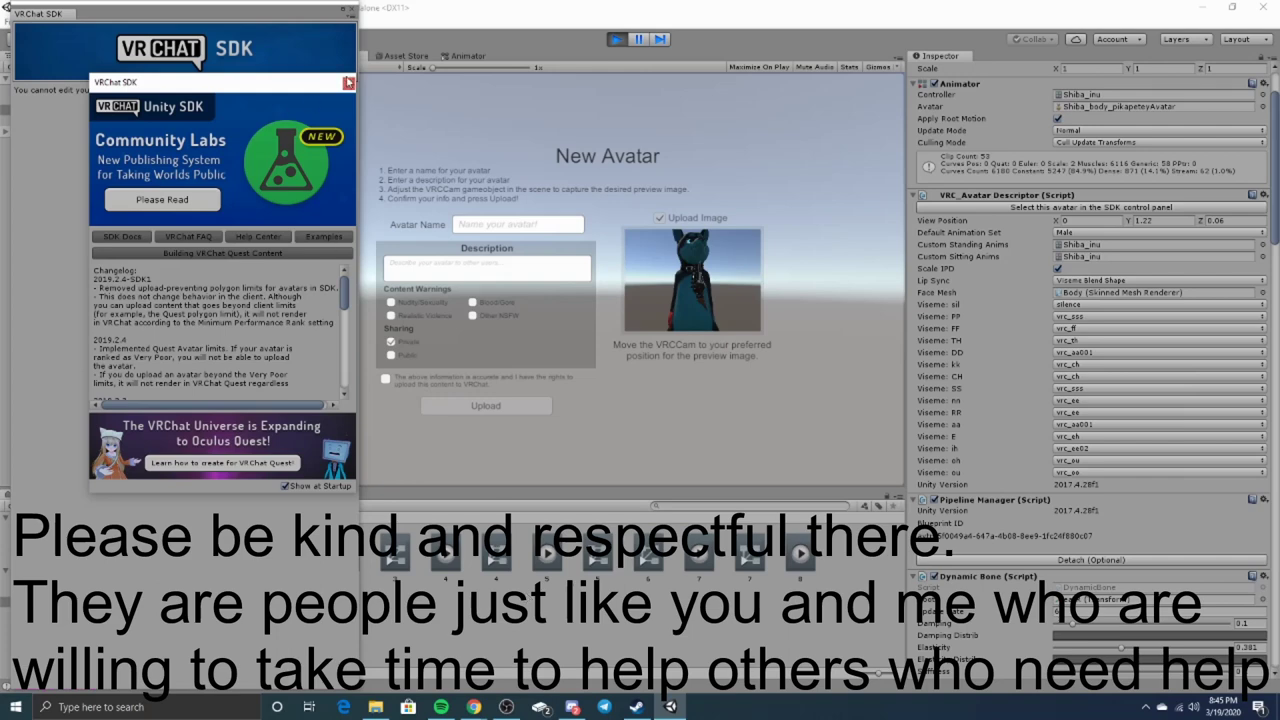
Close the SDK windows, name the new avatar "Shiba Tutorial" and accept the statement of accurate information and content rights.
click(348, 82)
click(349, 12)
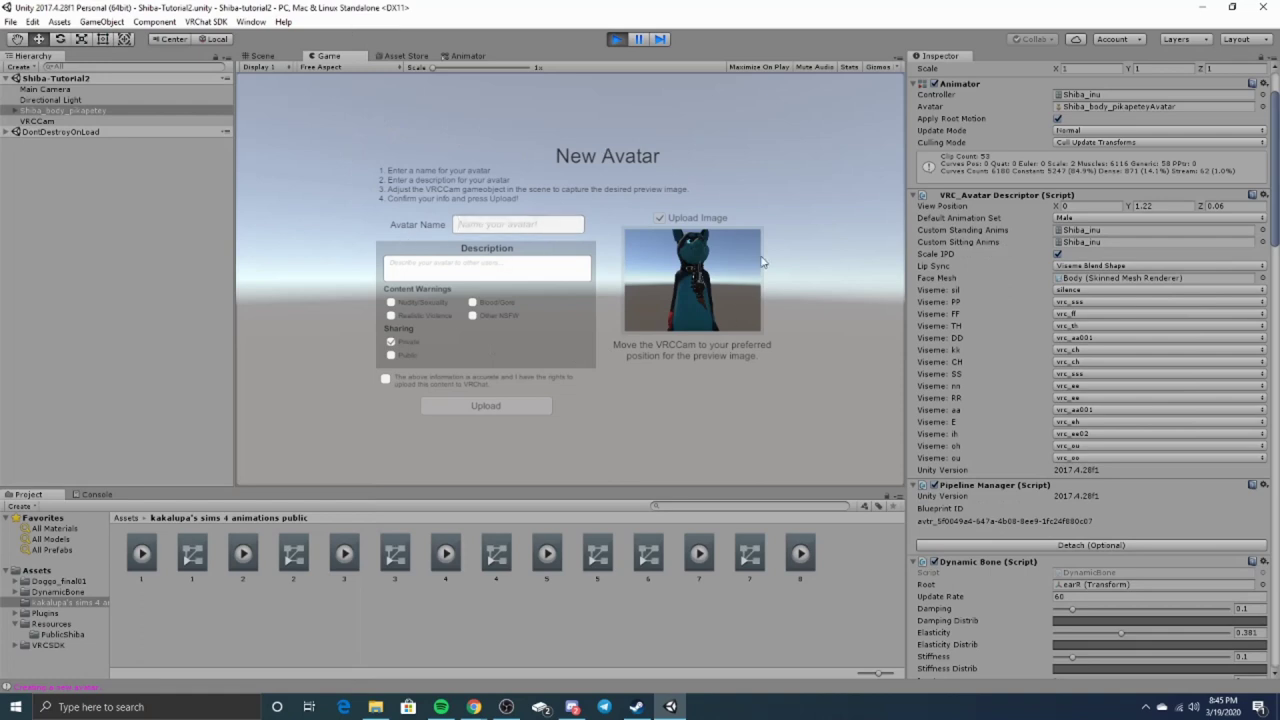
text(Shiba Tutorial)
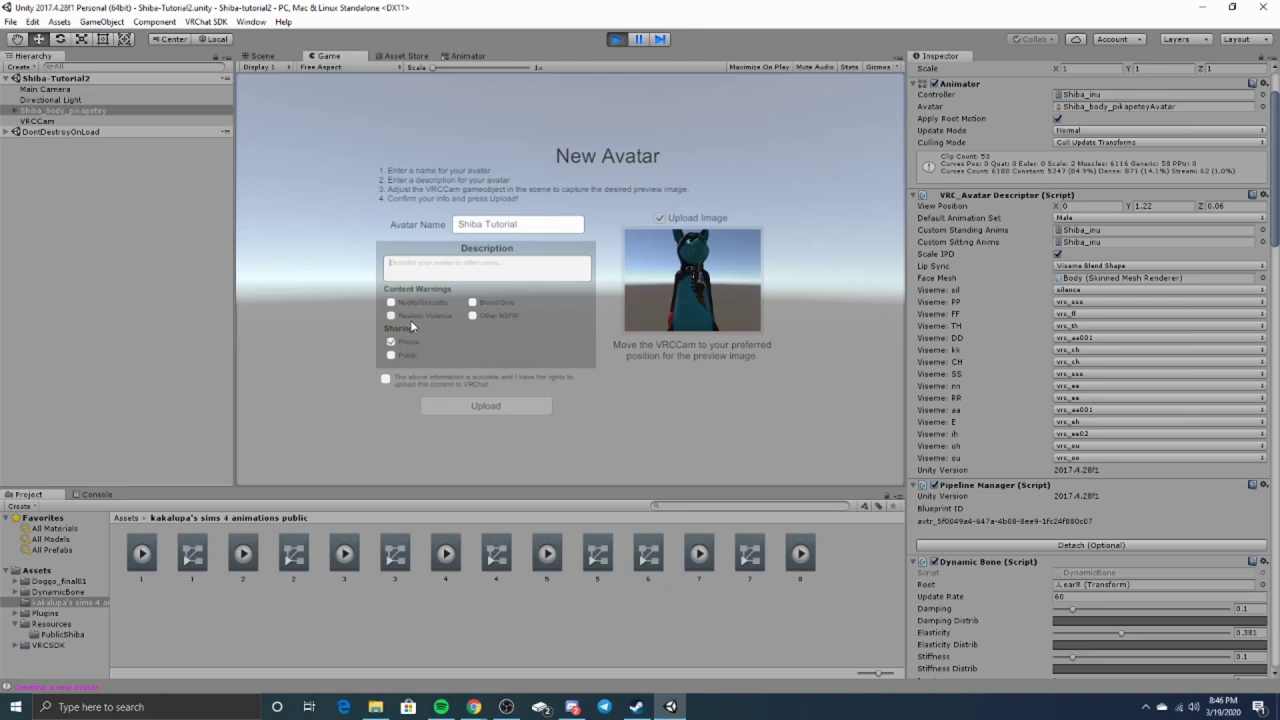
click(387, 379)
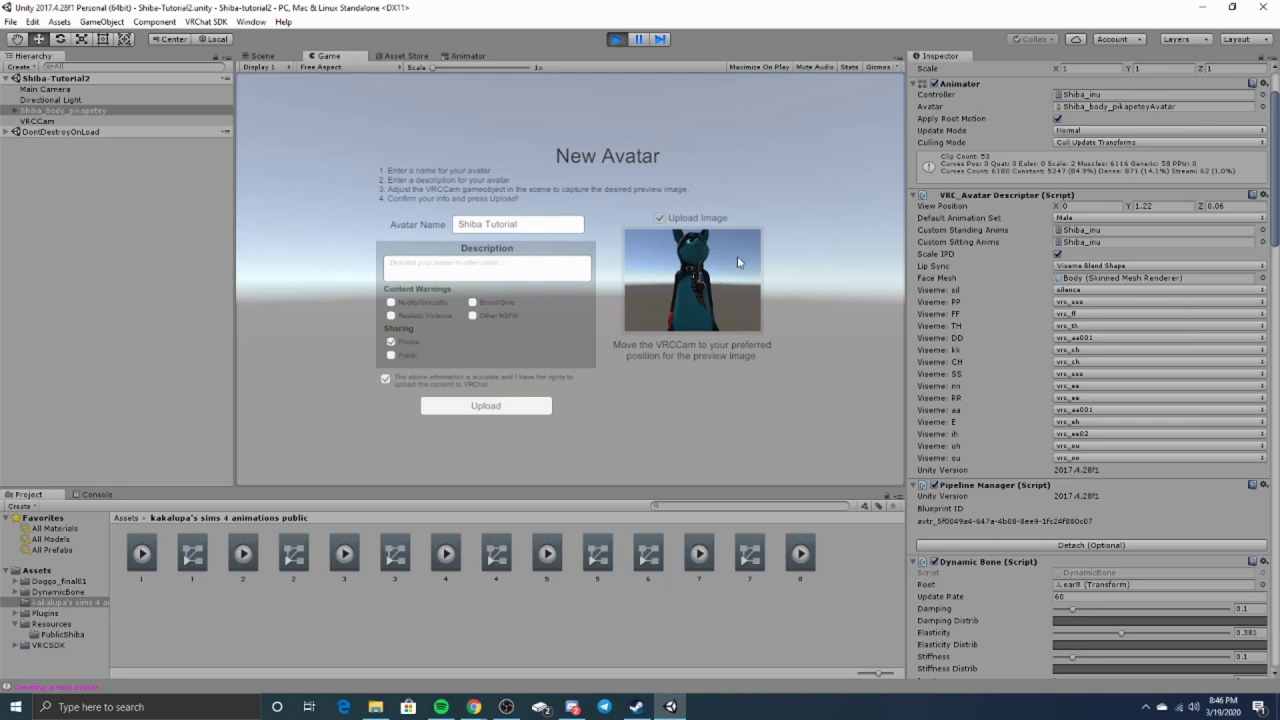
Select VRCCam in the Scene view and shift it sideways to an X position of about -0.031.
click(265, 57)
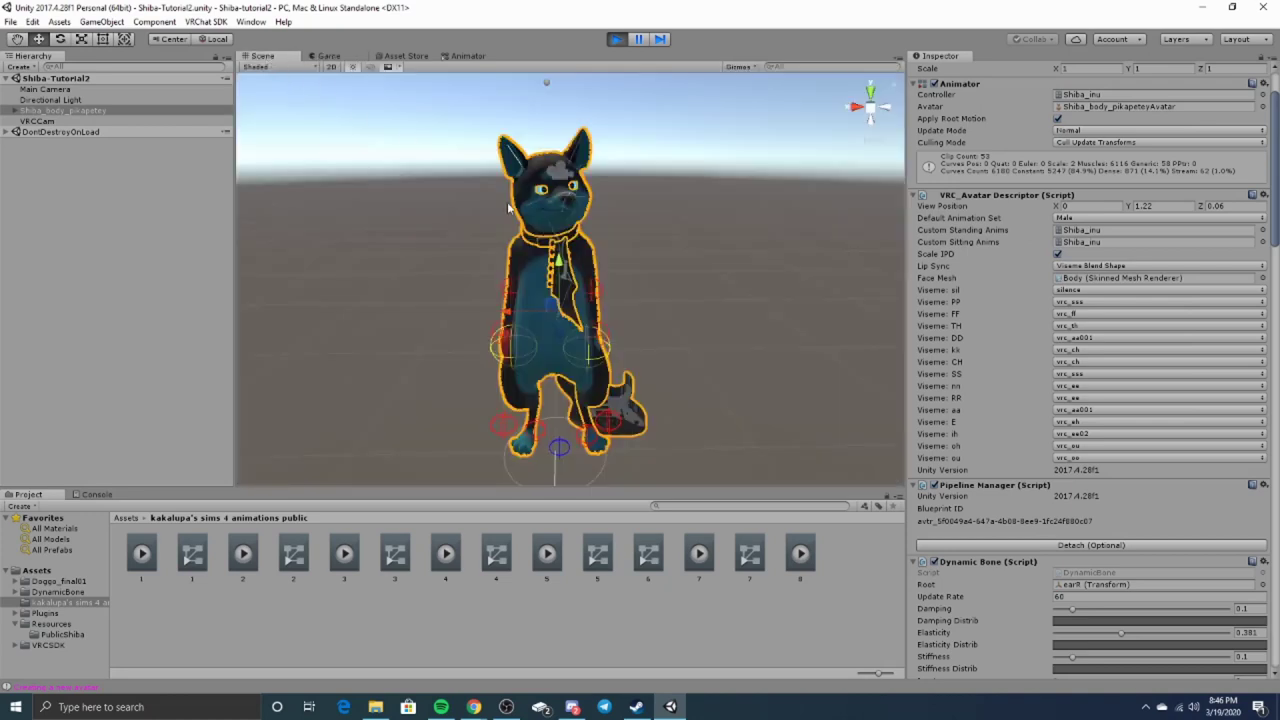
scroll(623, 298, down, 2)
scroll(623, 298, up, 2)
alt+drag(688, 291, 503, 262)
click(446, 328)
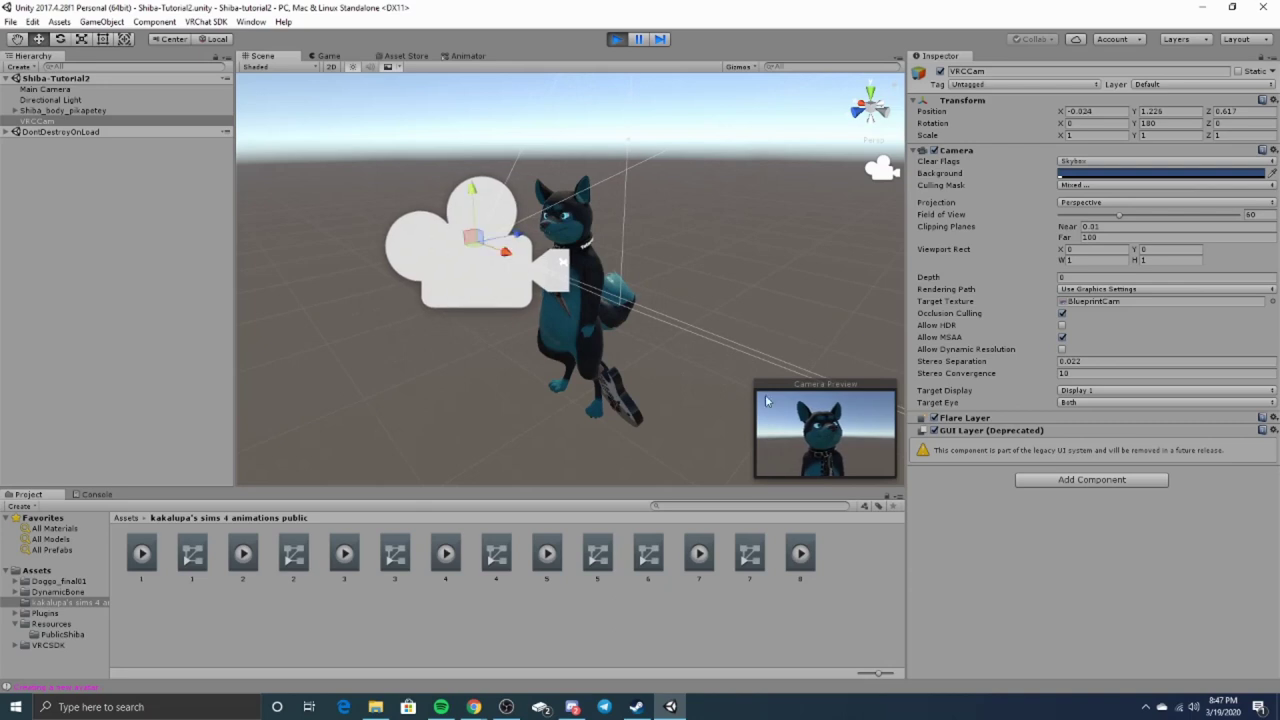
alt+drag(631, 232, 700, 280)
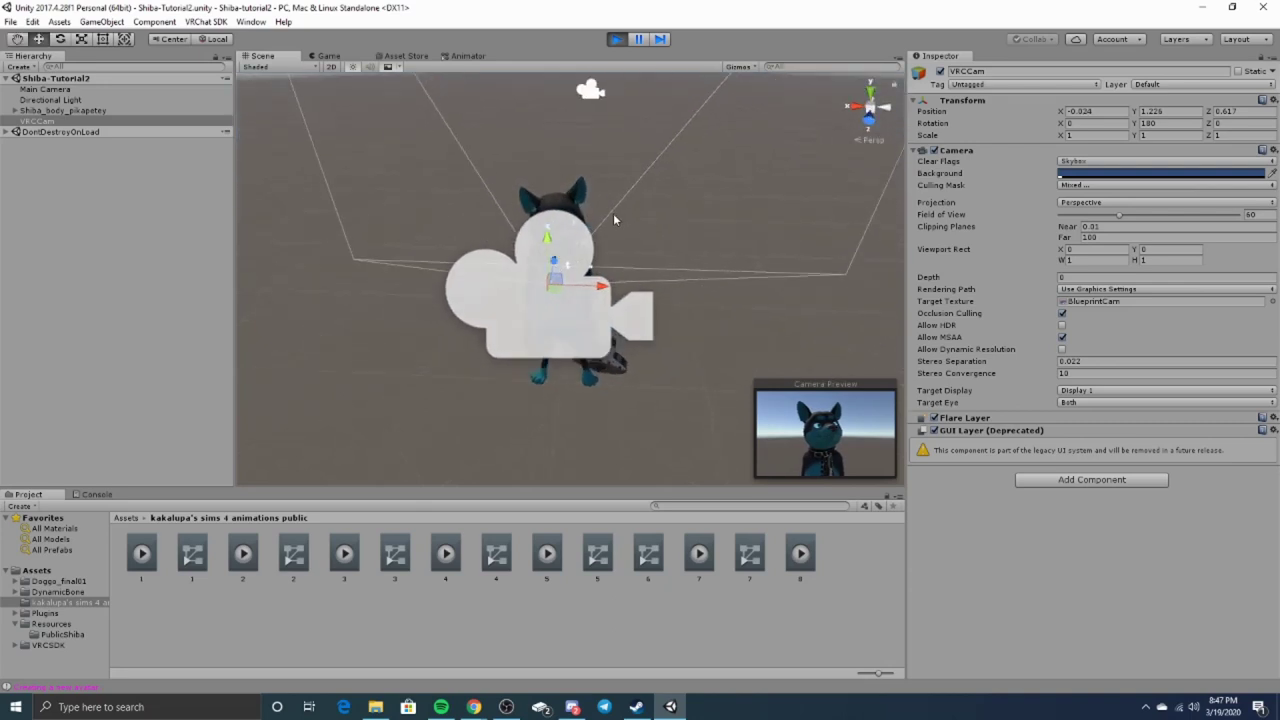
drag(611, 291, 557, 289)
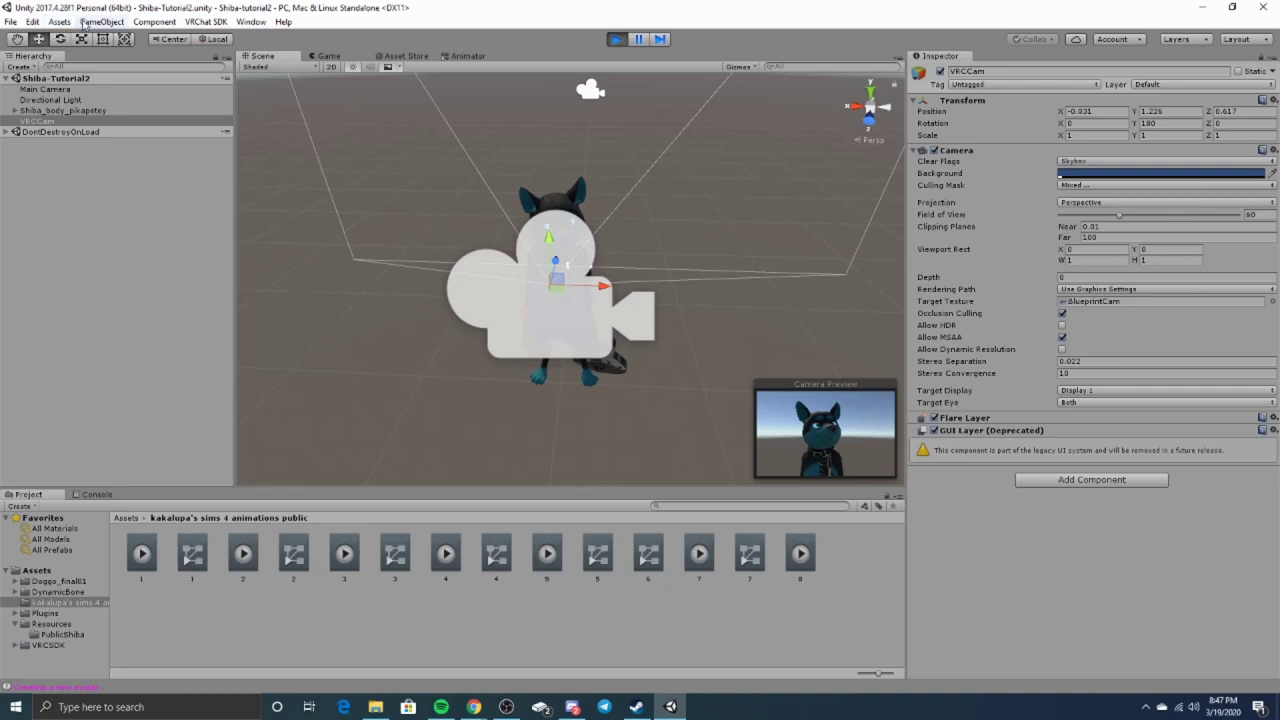
Add a plane to the scene with a scale of 0.1 on all axes and an X rotation of 90.
click(118, 22)
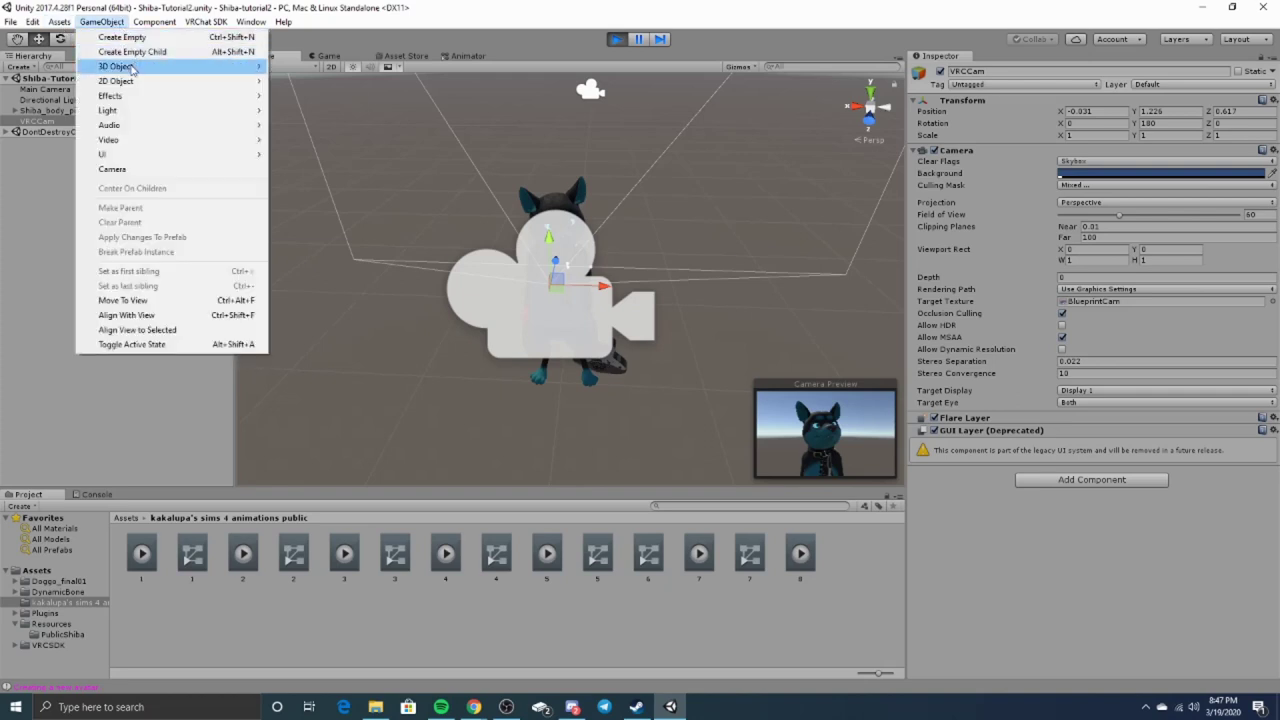
mouse_move(132, 67)
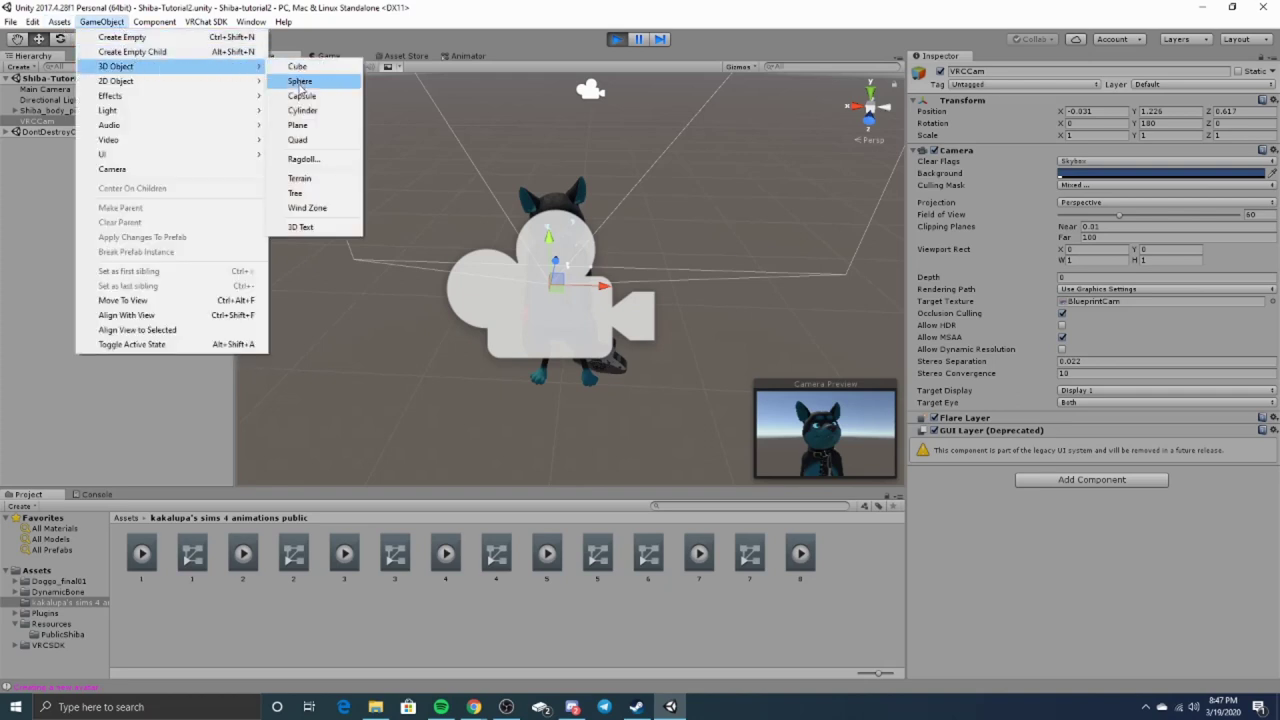
click(300, 125)
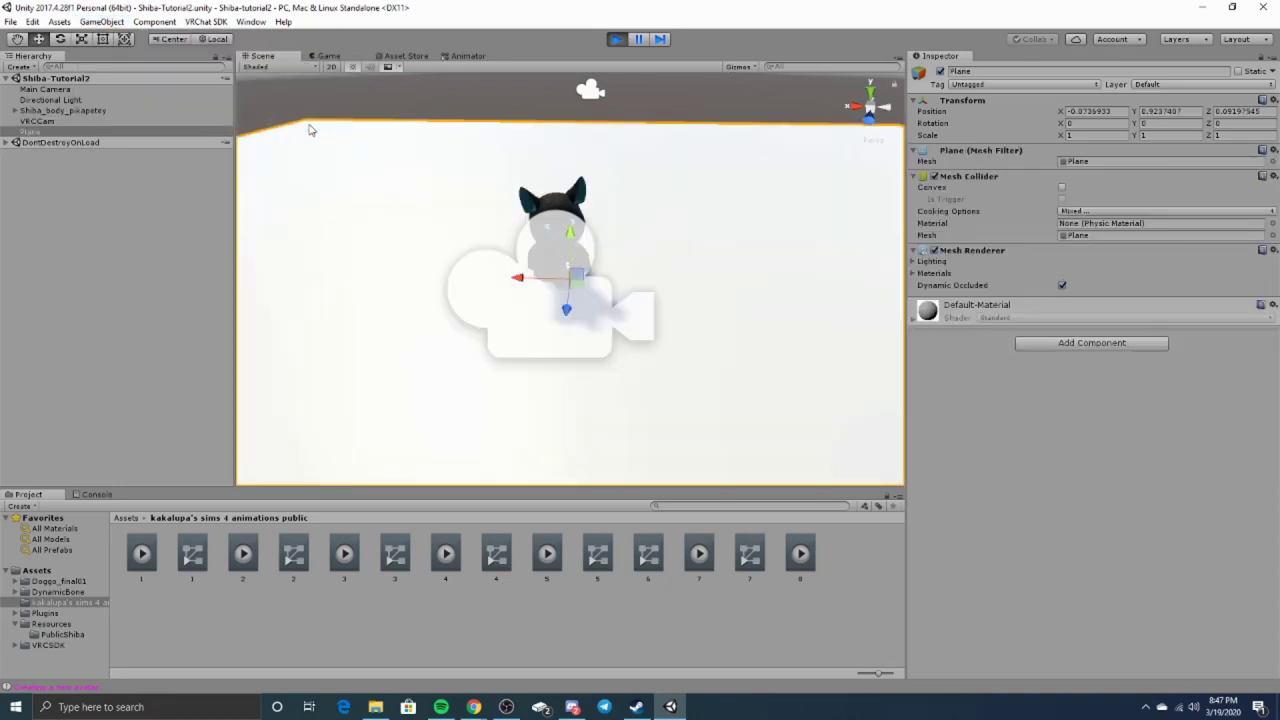
click(1080, 138)
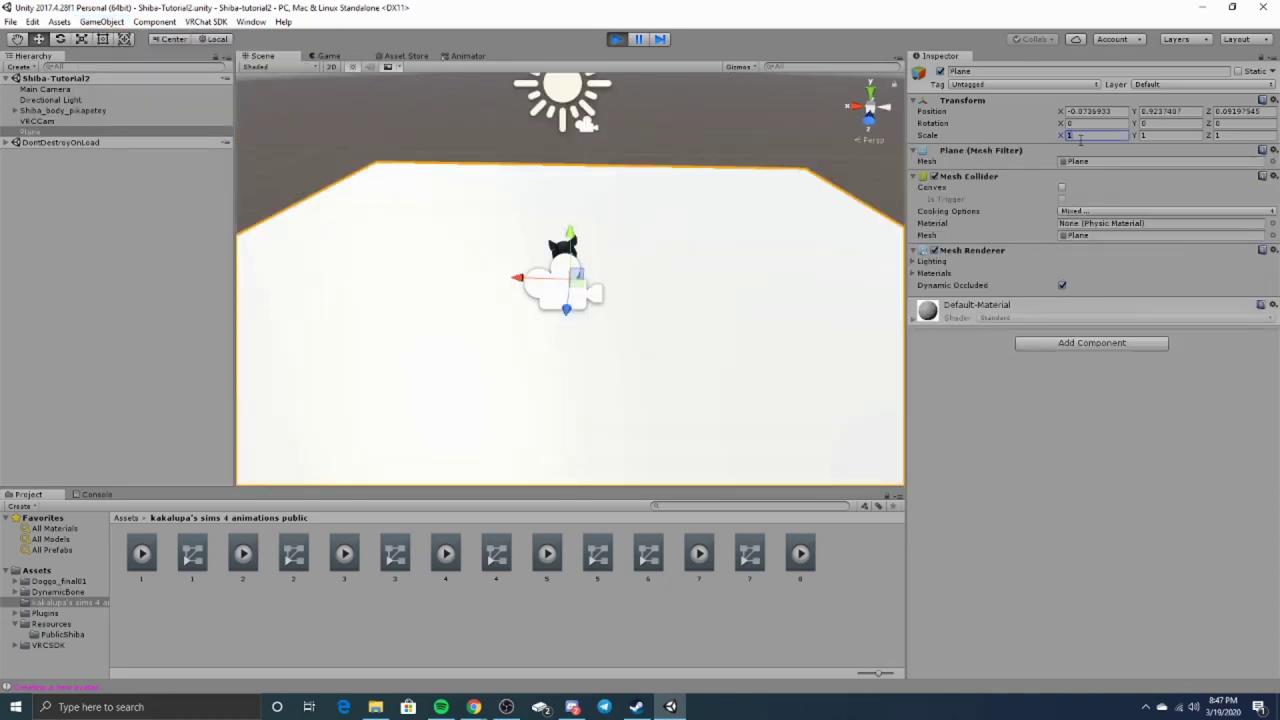
text(0.1)
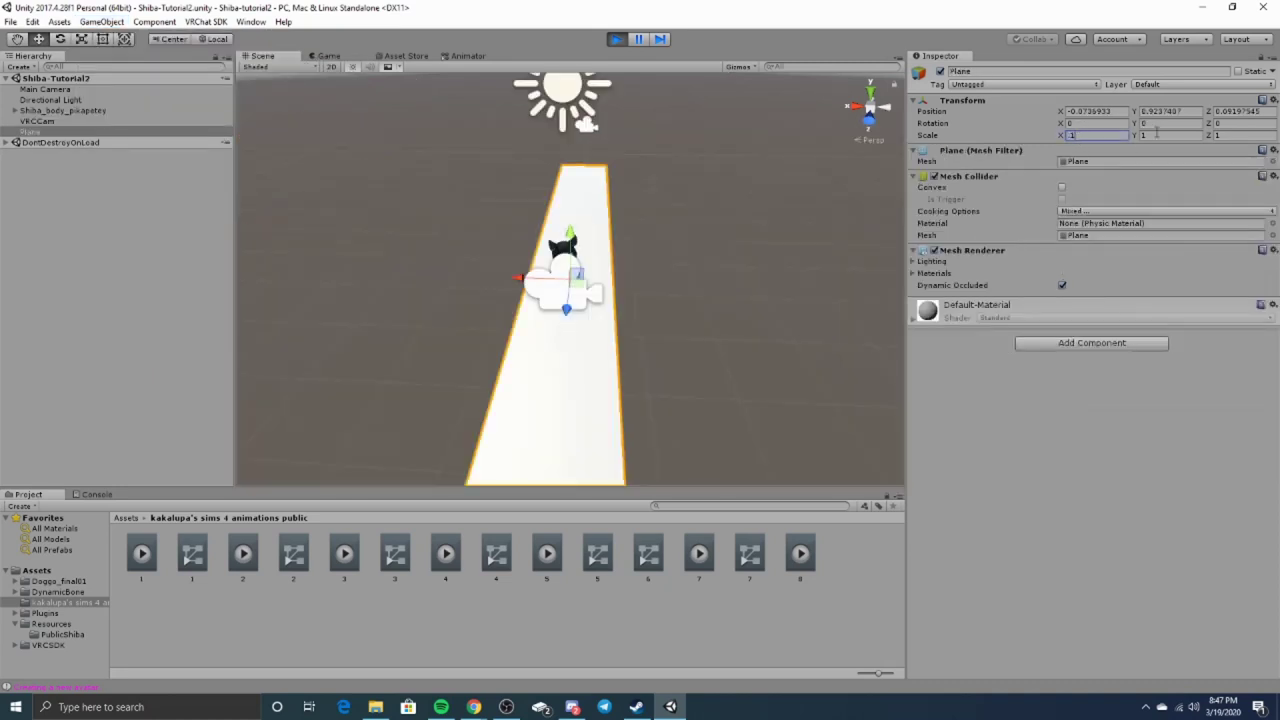
click(1170, 135)
text(0.1)
click(1233, 134)
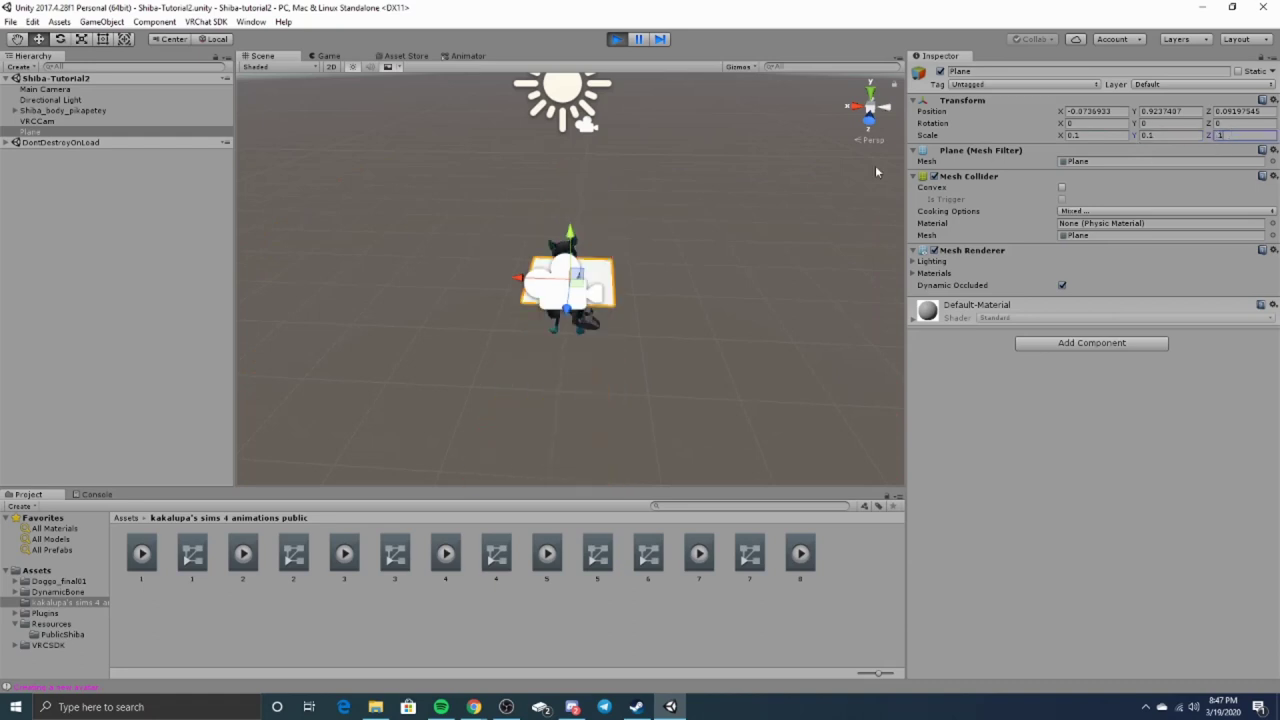
text(0.1)
click(1086, 124)
text(90)
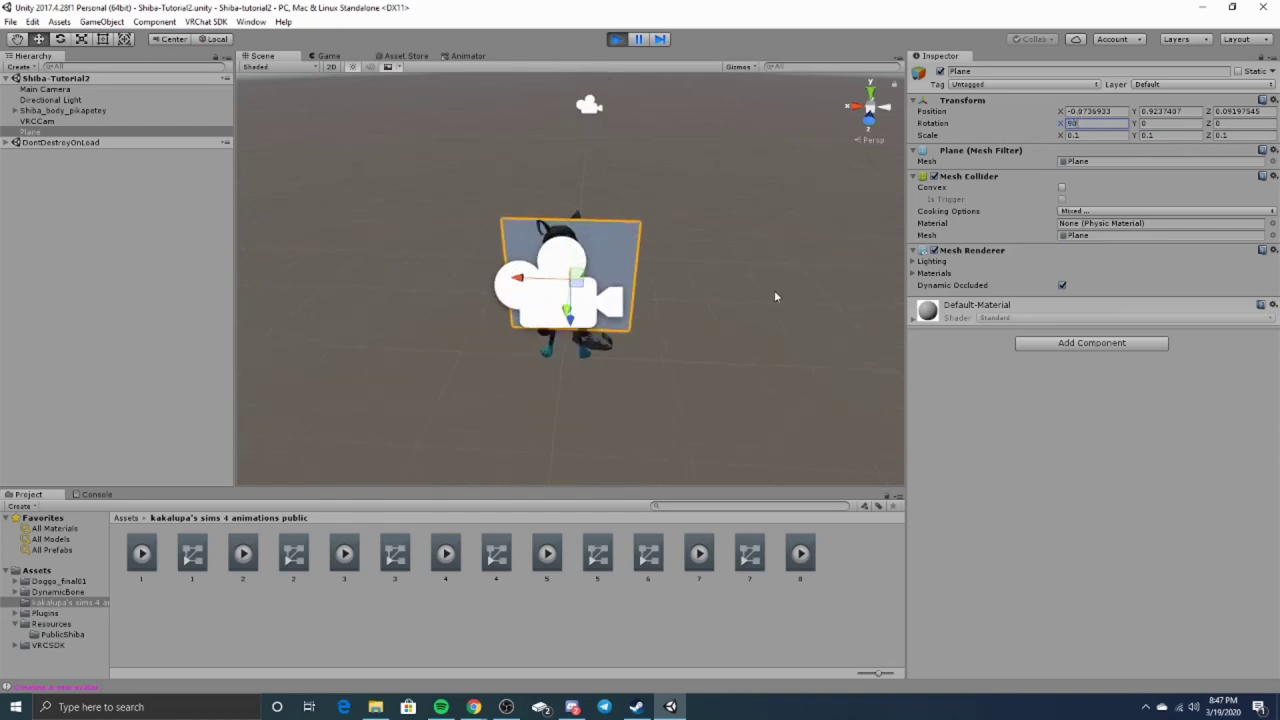
Move the plane behind the avatar to about Z -0.523 and set its X and Z scale to 0.3.
click(775, 296)
click(628, 276)
alt+drag(686, 274, 749, 311)
click(749, 311)
click(551, 288)
click(619, 227)
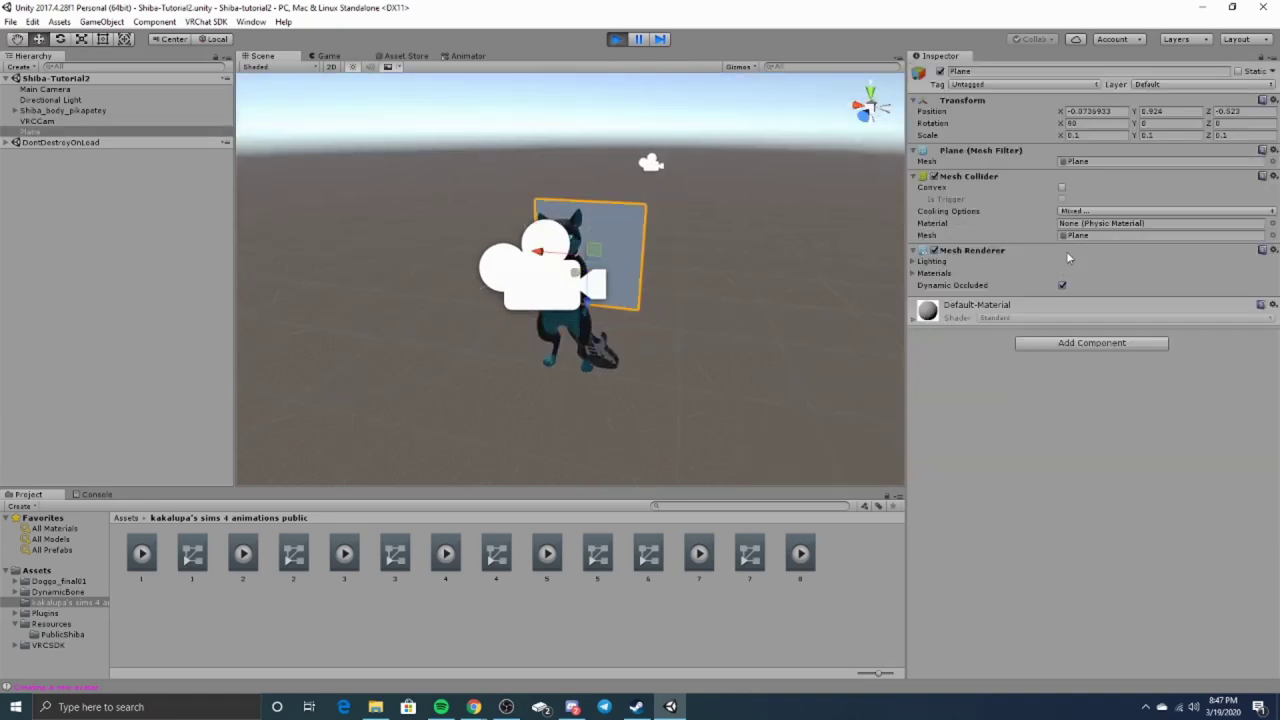
alt+drag(826, 271, 734, 274)
click(1113, 136)
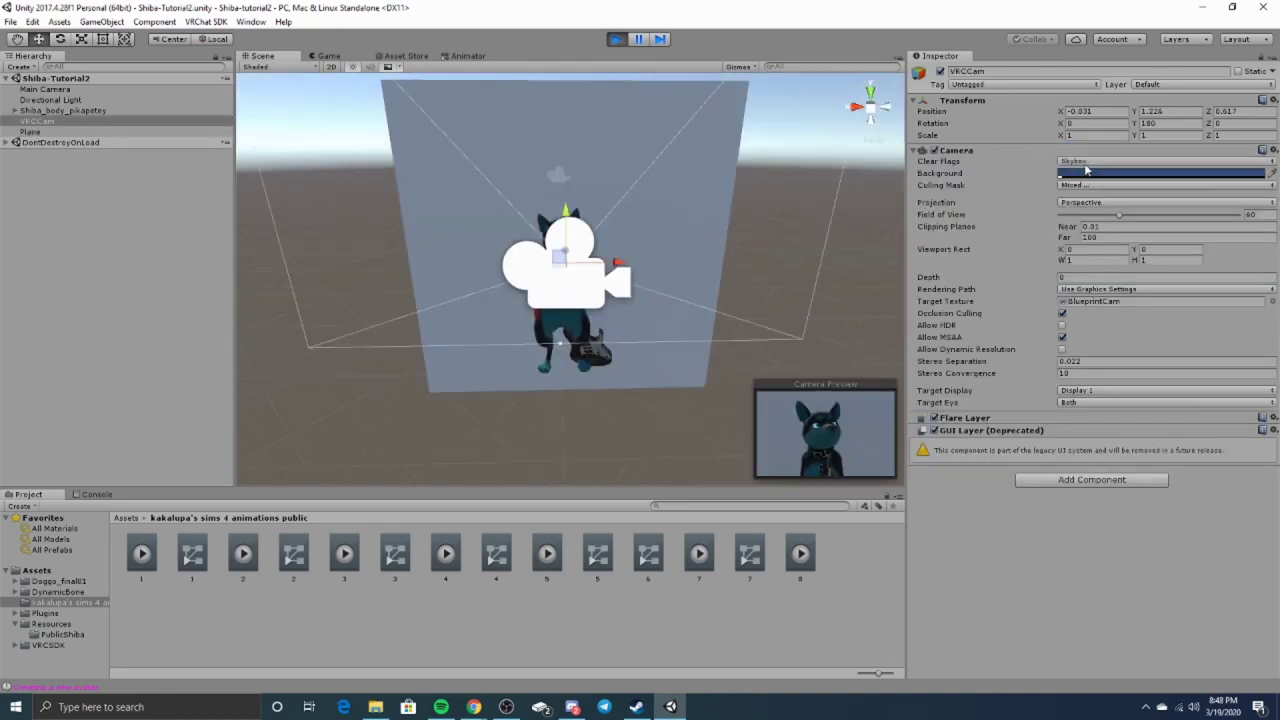
Set VRCCam's clear flags to Solid Color and try the camera beside the avatar to preview the background.
click(1088, 163)
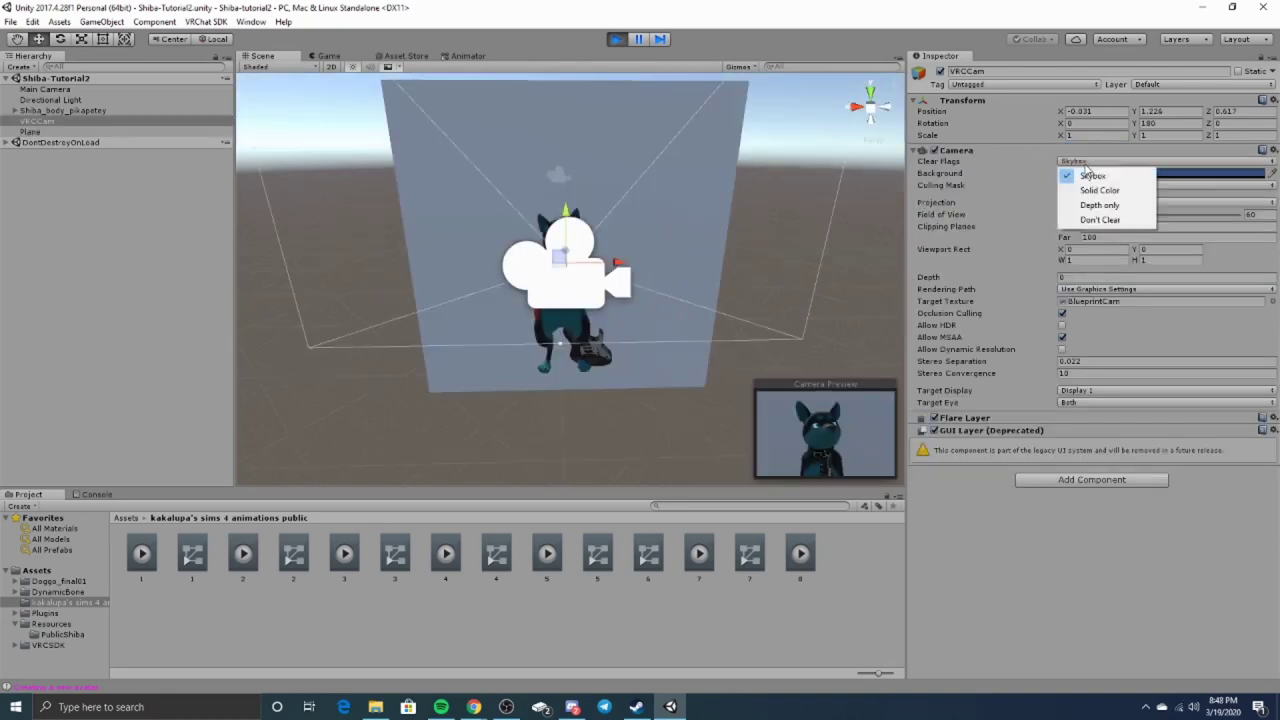
click(1096, 191)
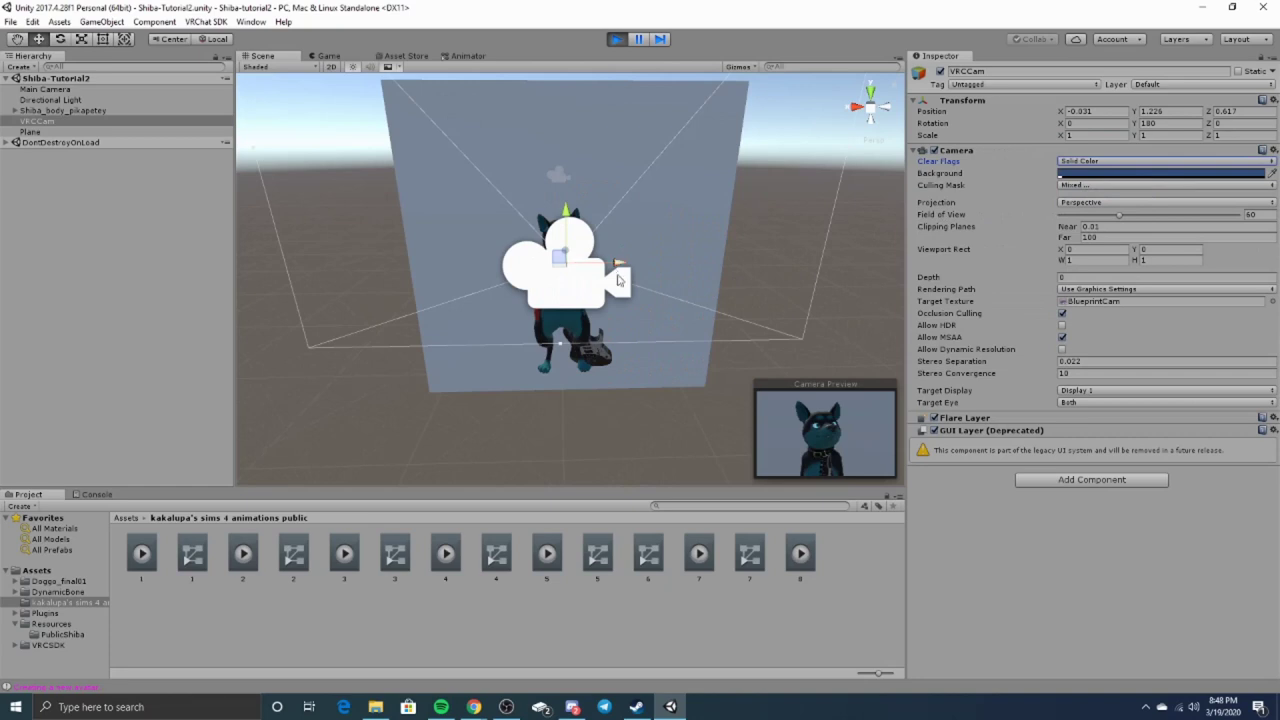
drag(617, 280, 231, 300)
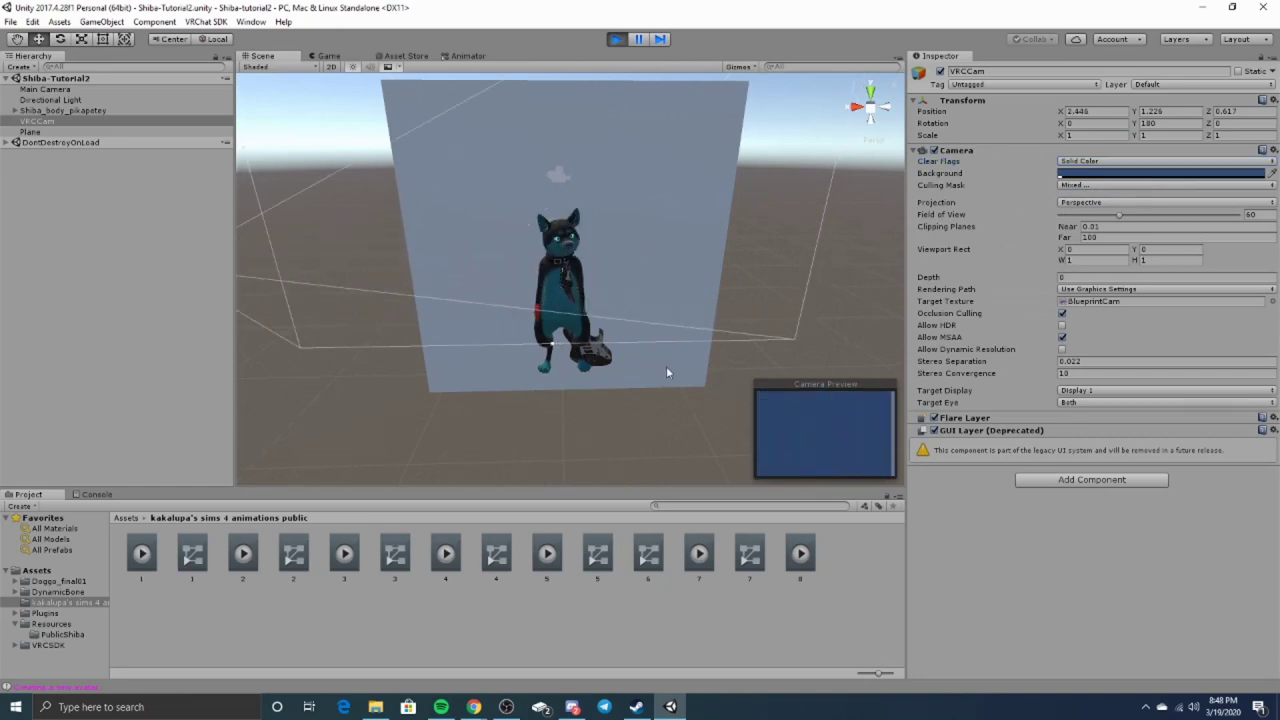
Import the image 2020-03-15 from the Screenshots folder into the project's Assets folder.
scroll(340, 281, down, 2)
click(645, 297)
alt+drag(645, 297, 457, 320)
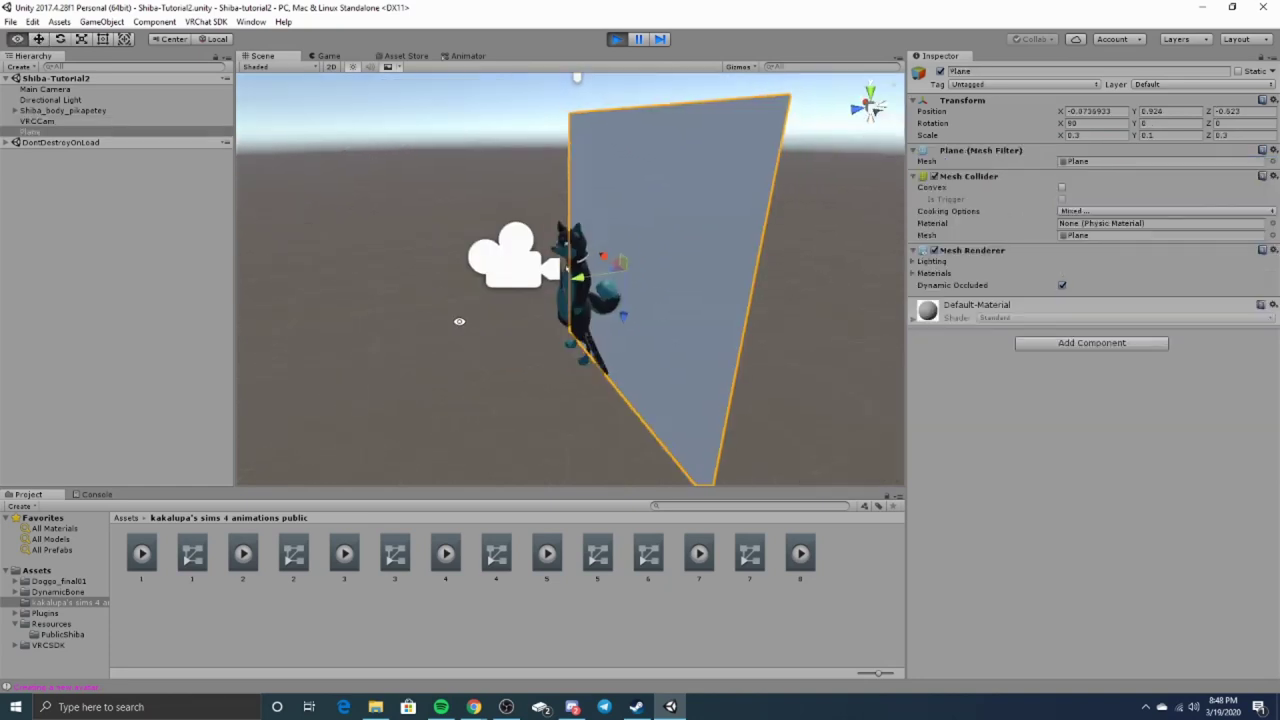
alt+drag(529, 258, 695, 277)
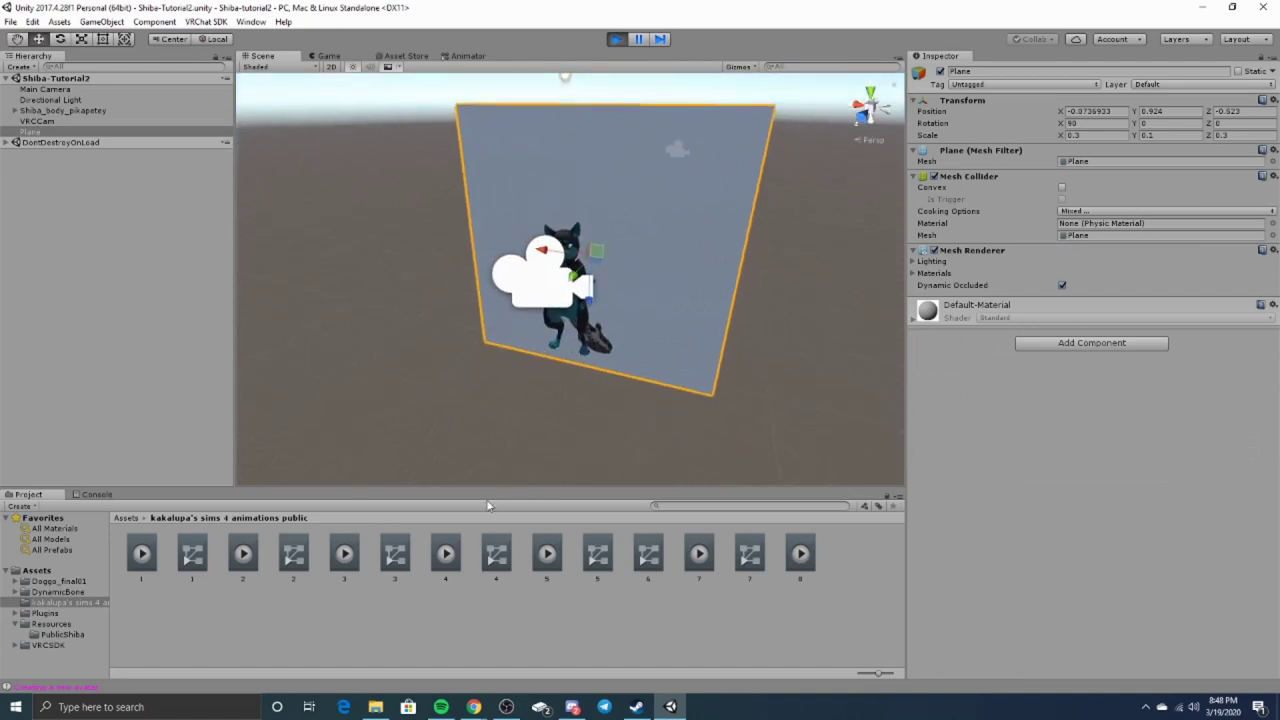
click(376, 707)
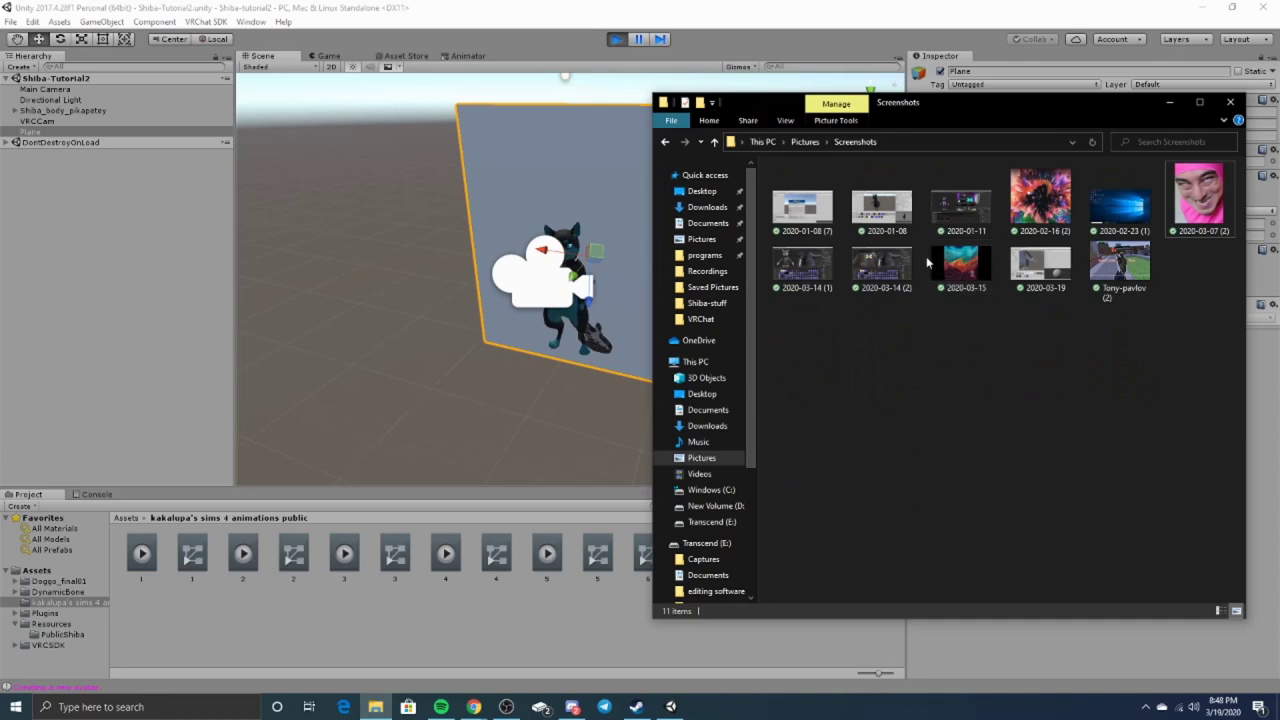
drag(962, 268, 38, 578)
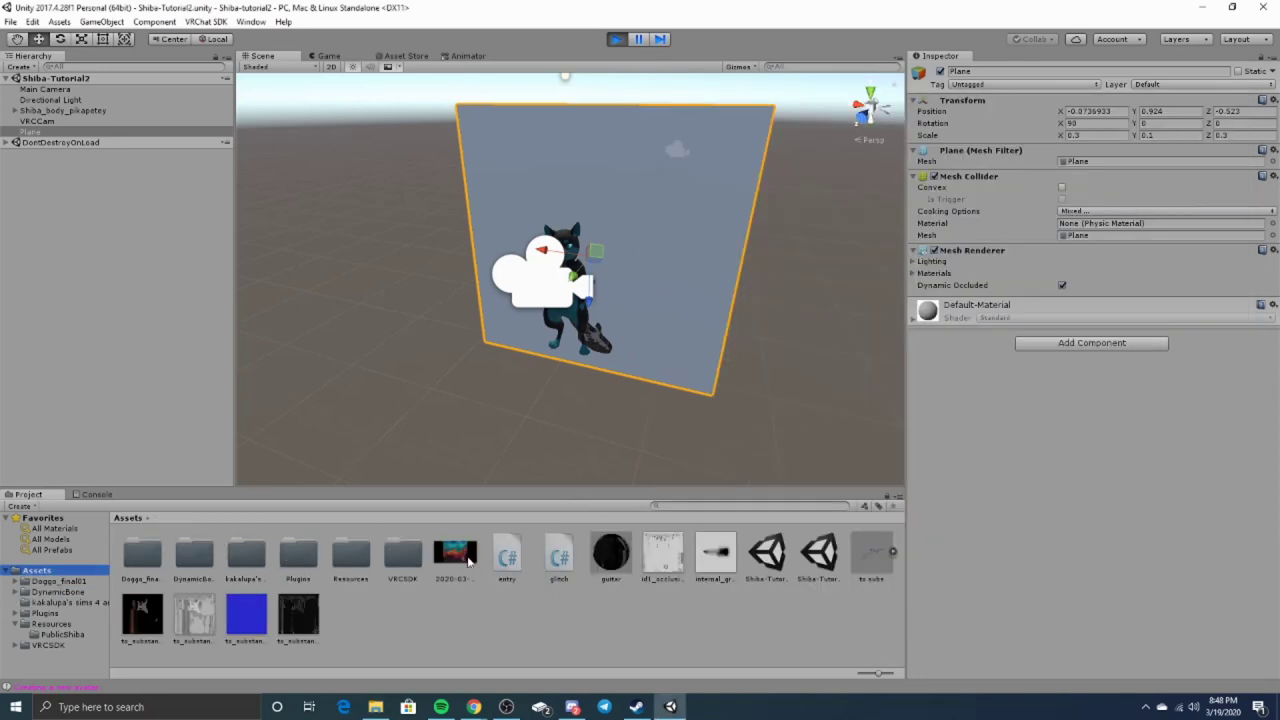
Apply the 2020-03-15 image as the texture of the plane behind the avatar.
click(462, 556)
drag(468, 562, 663, 188)
alt+drag(530, 280, 431, 291)
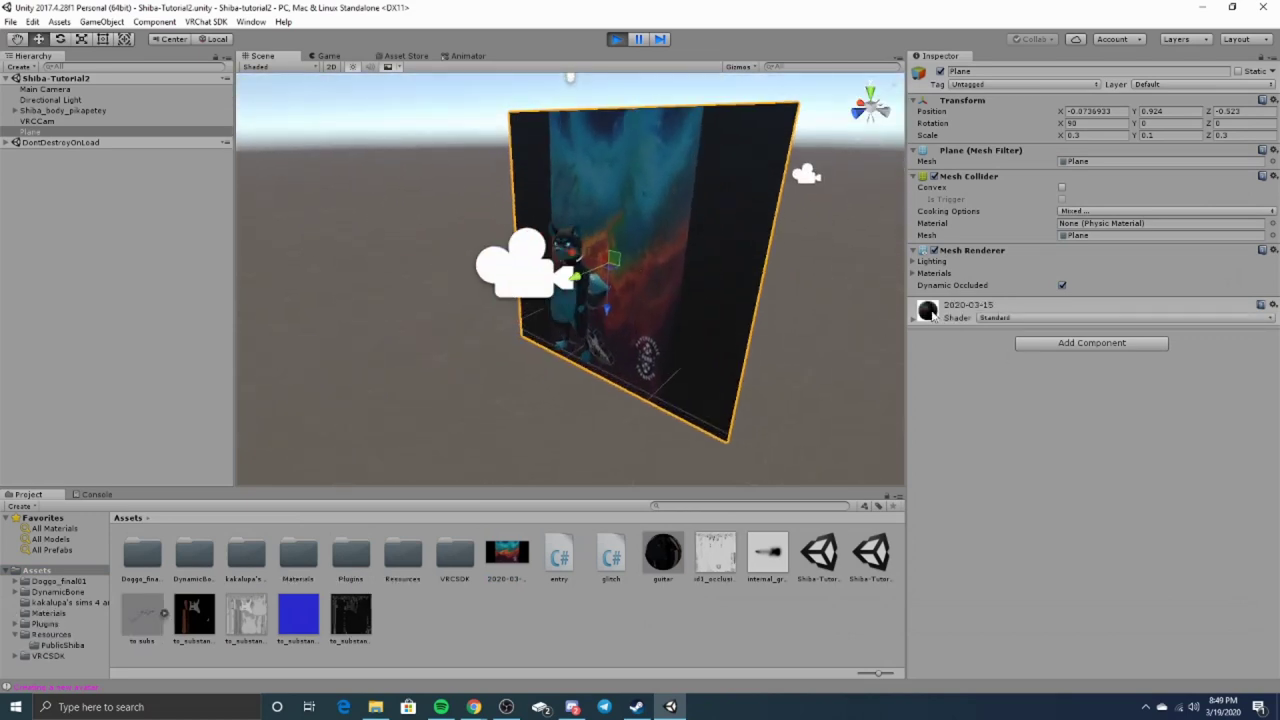
Set the shader of the plane's 2020-03-15 material to Unlit/Texture and select VRCCam to check its preview.
click(1002, 322)
mouse_move(1019, 380)
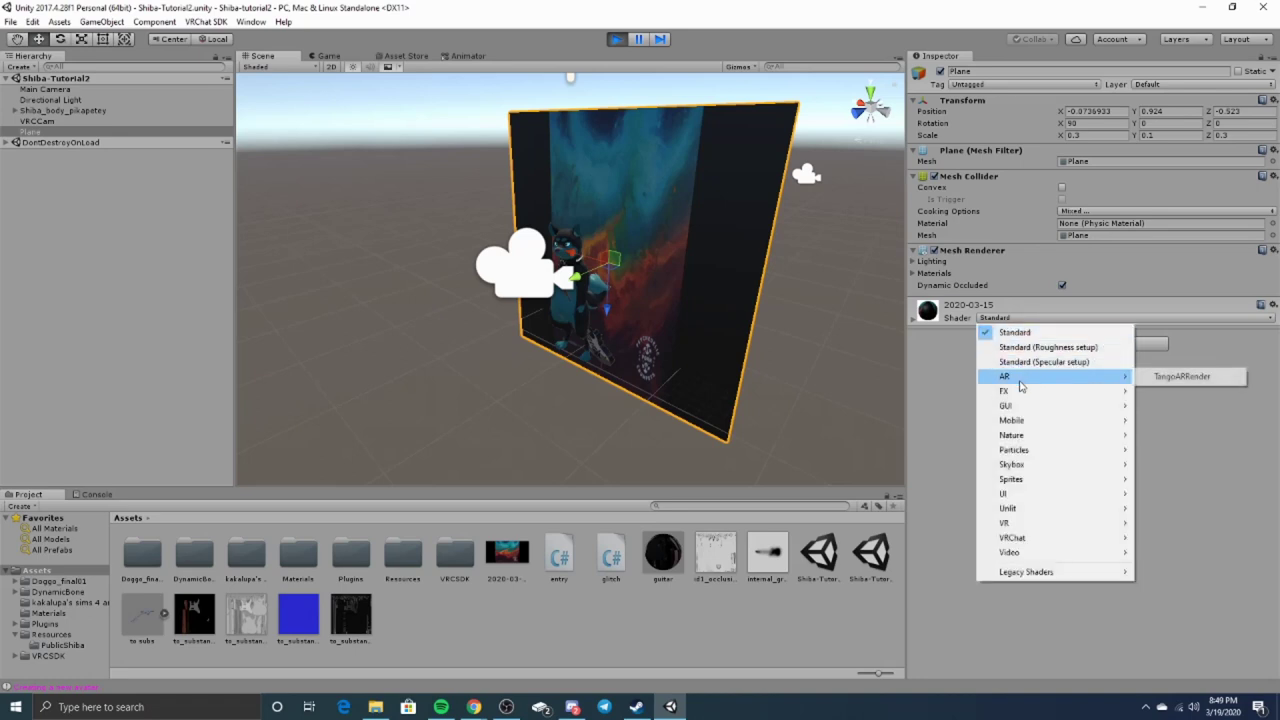
mouse_move(1070, 510)
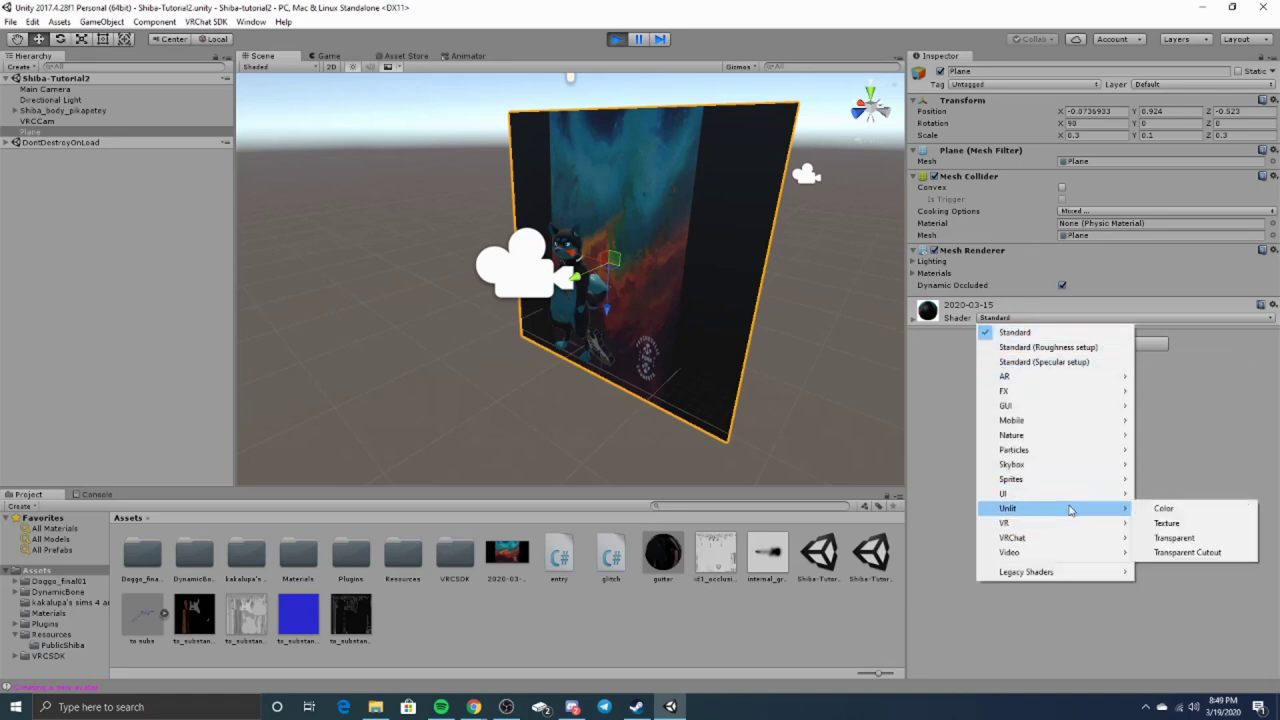
click(1166, 523)
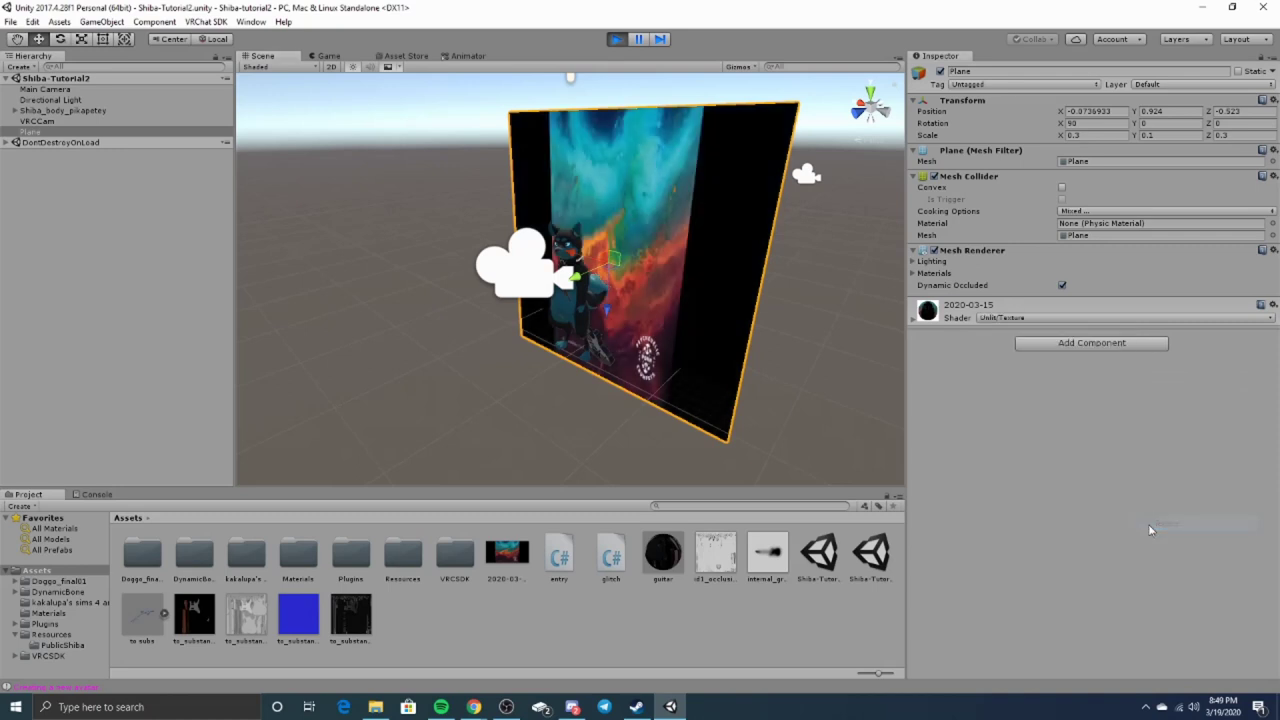
alt+drag(583, 326, 582, 298)
click(560, 270)
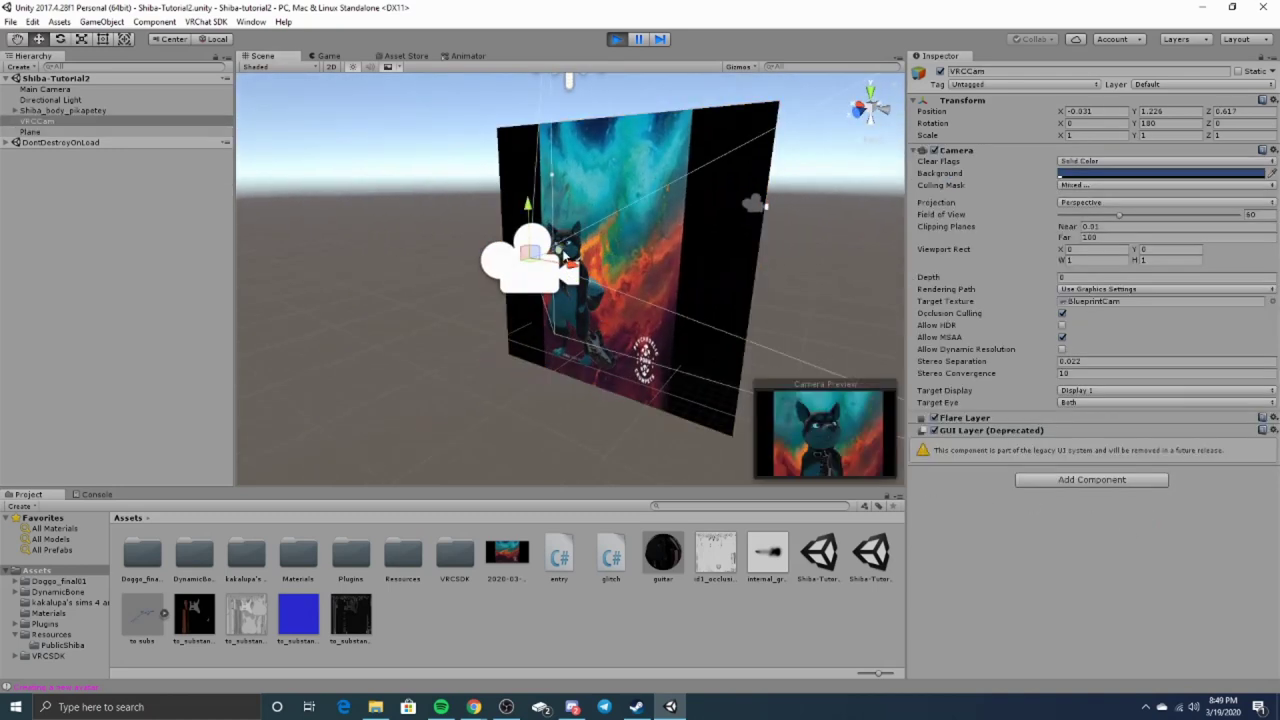
Reframe the avatar preview by moving VRCCam to about Y 1.256 and Z 0.696, and upload the Shiba Tutorial avatar.
drag(568, 251, 558, 256)
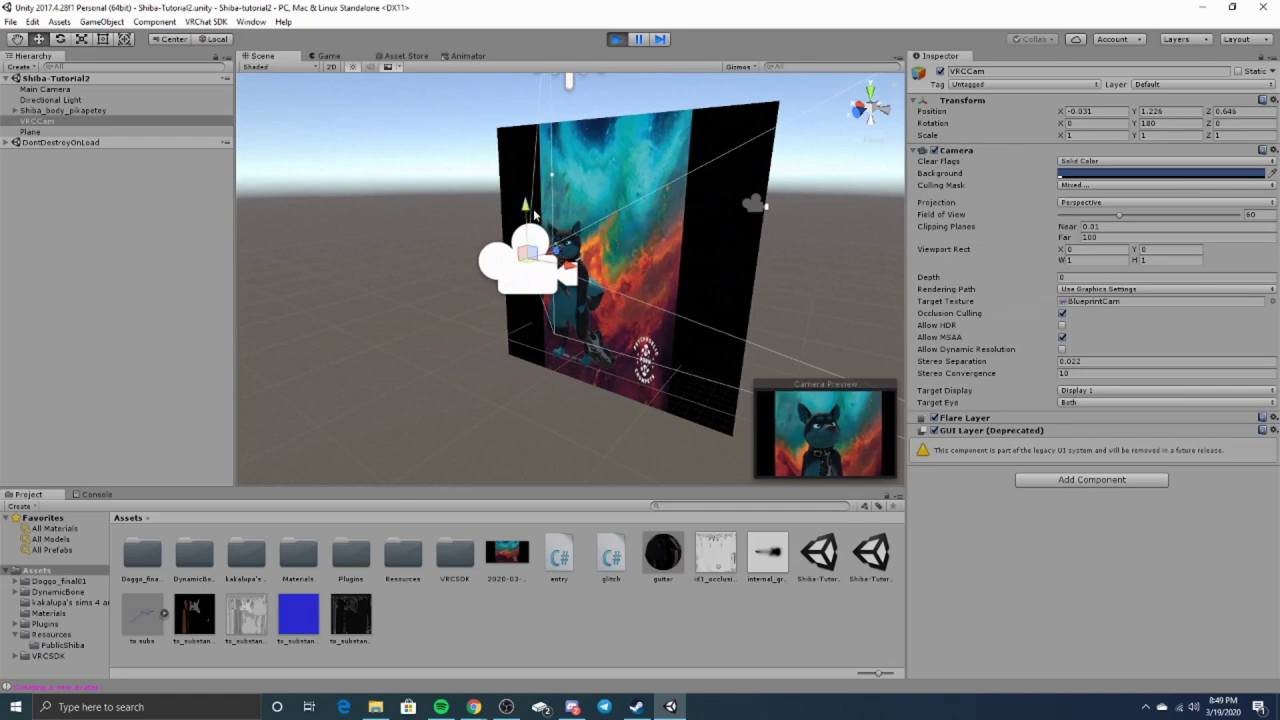
drag(525, 208, 524, 200)
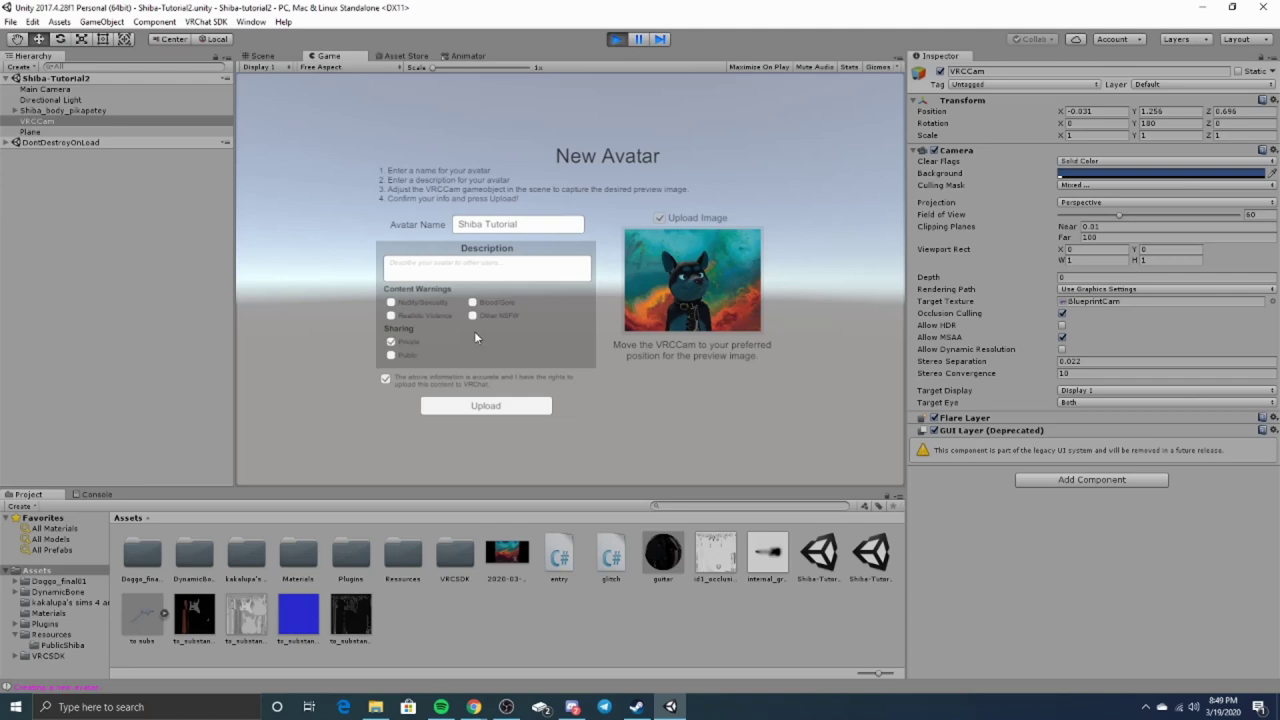
click(491, 410)
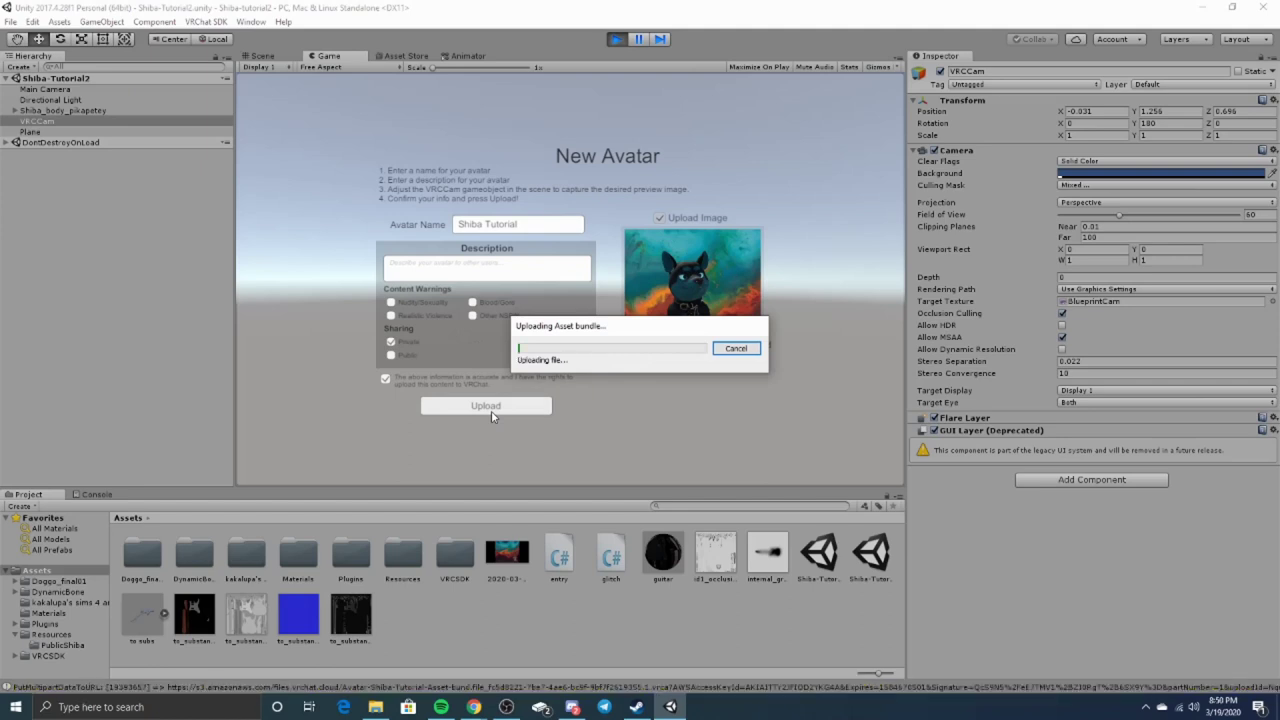
click(727, 384)
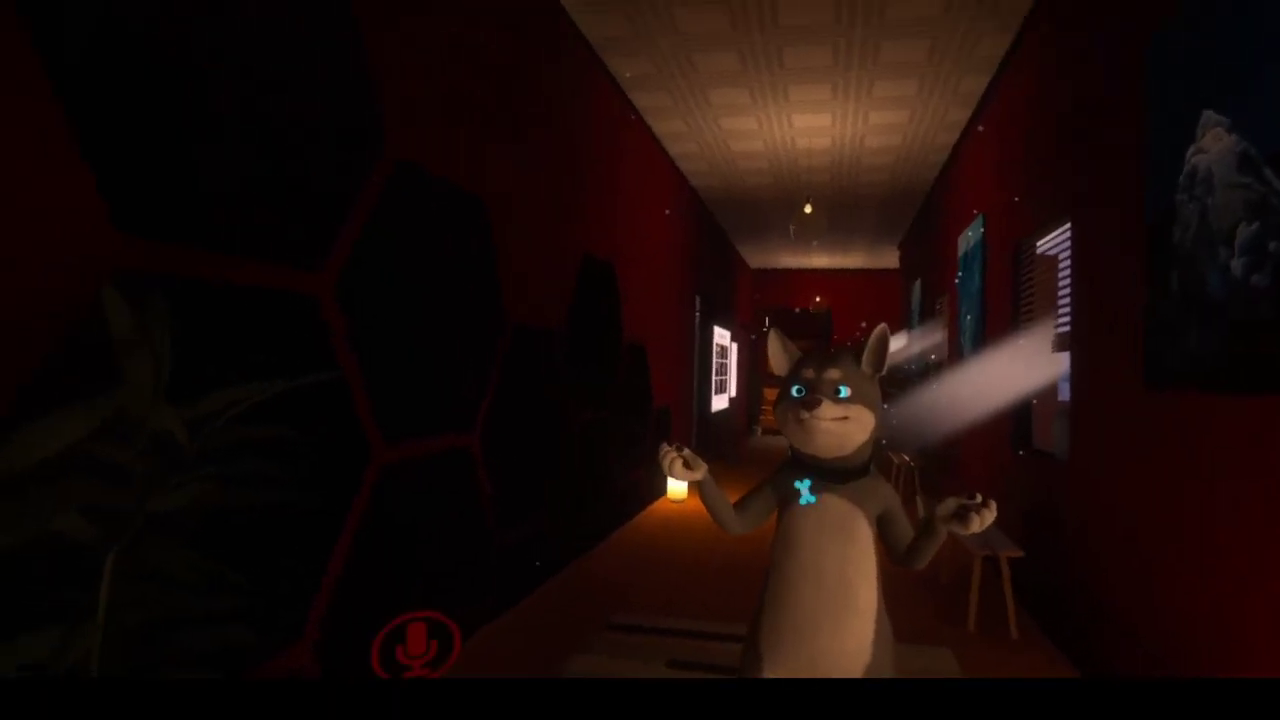
Switch to VRChat and select the Shiba Tutorial avatar from My Creations in the avatar list.
key(Escape)
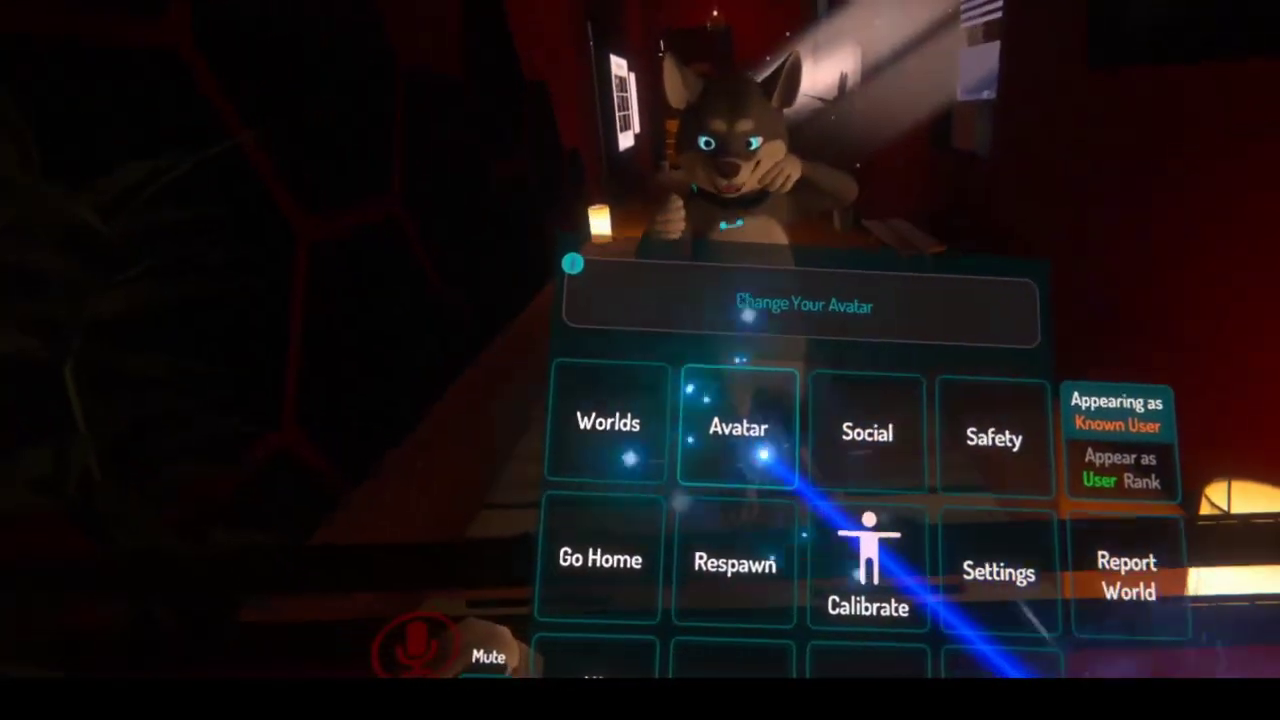
click(730, 449)
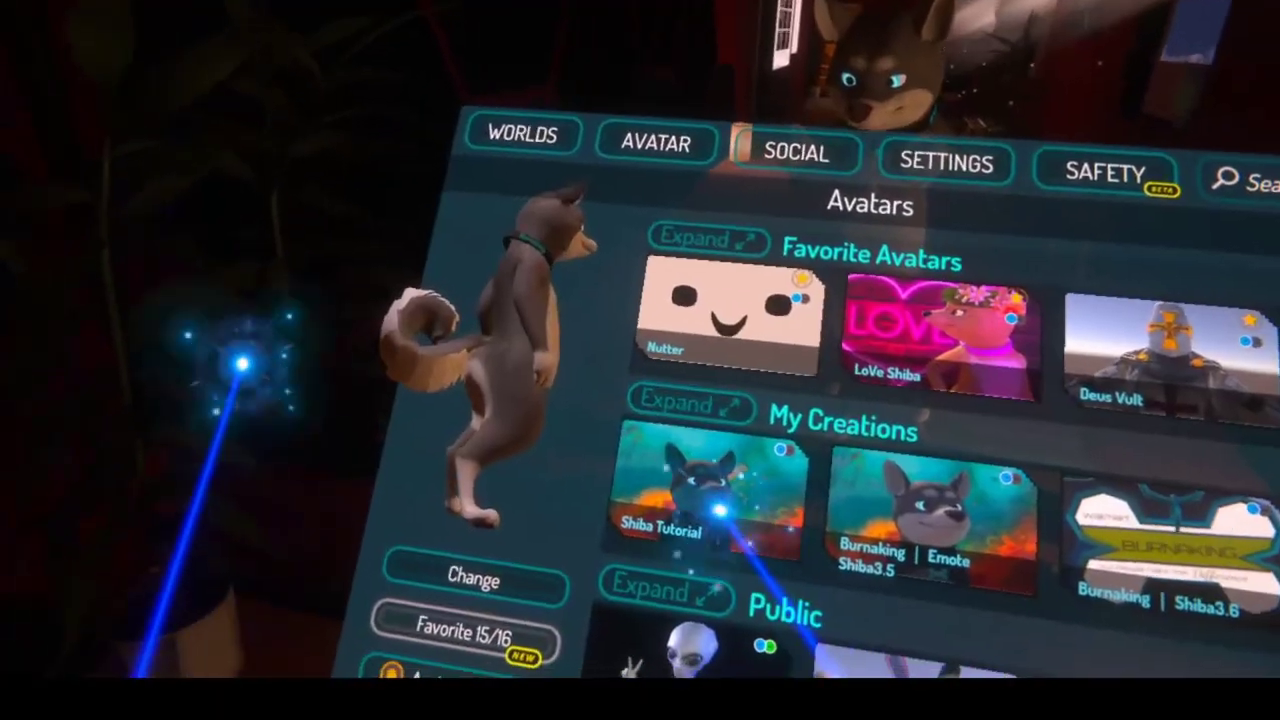
click(720, 476)
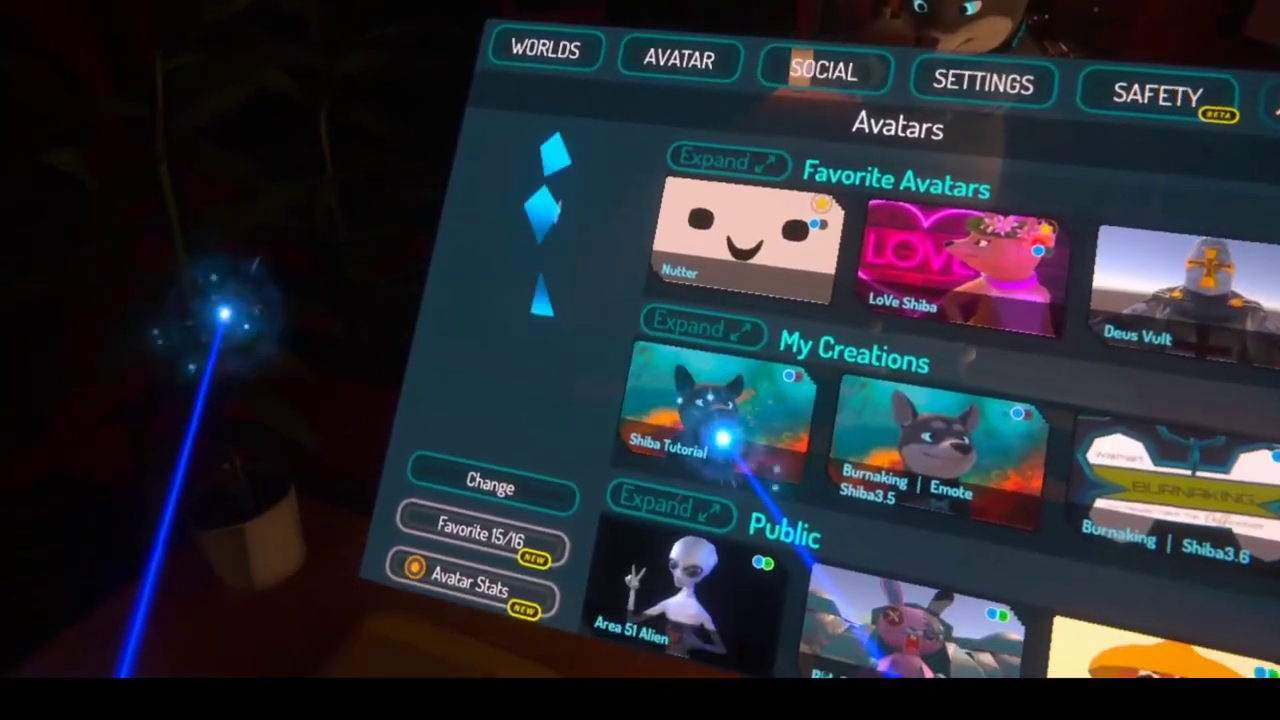